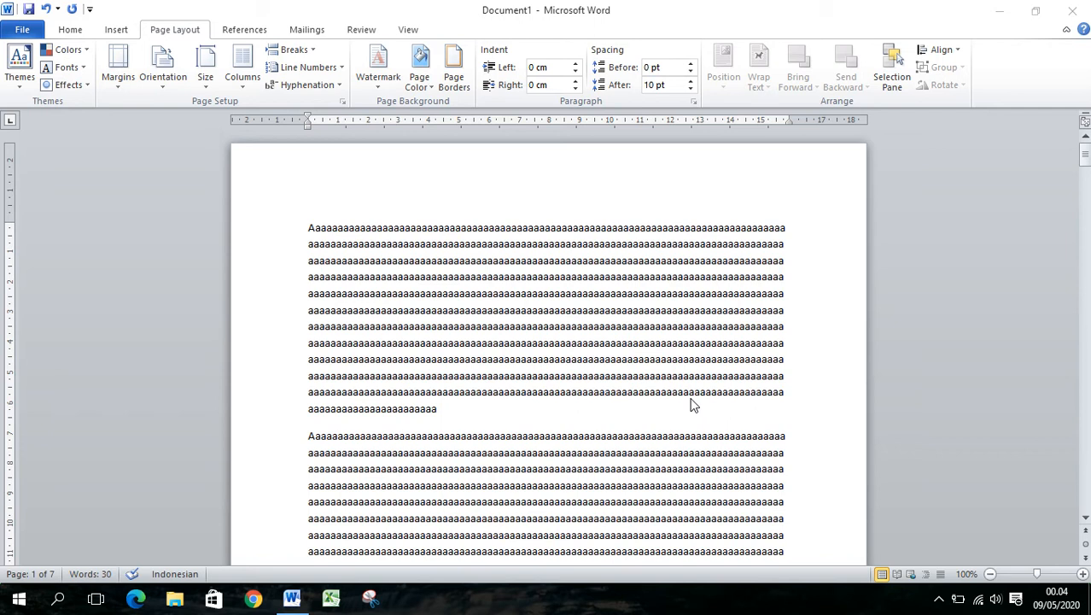
Look through the document's pages to examine their layout and margins
click(583, 310)
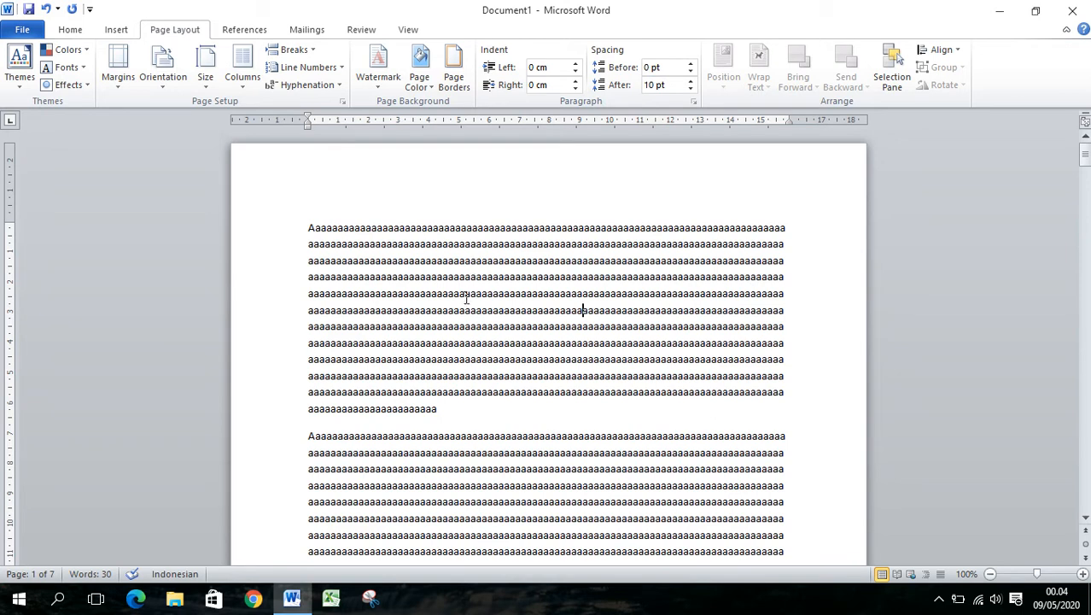
scroll(517, 311, down, 5)
scroll(517, 311, down, 20)
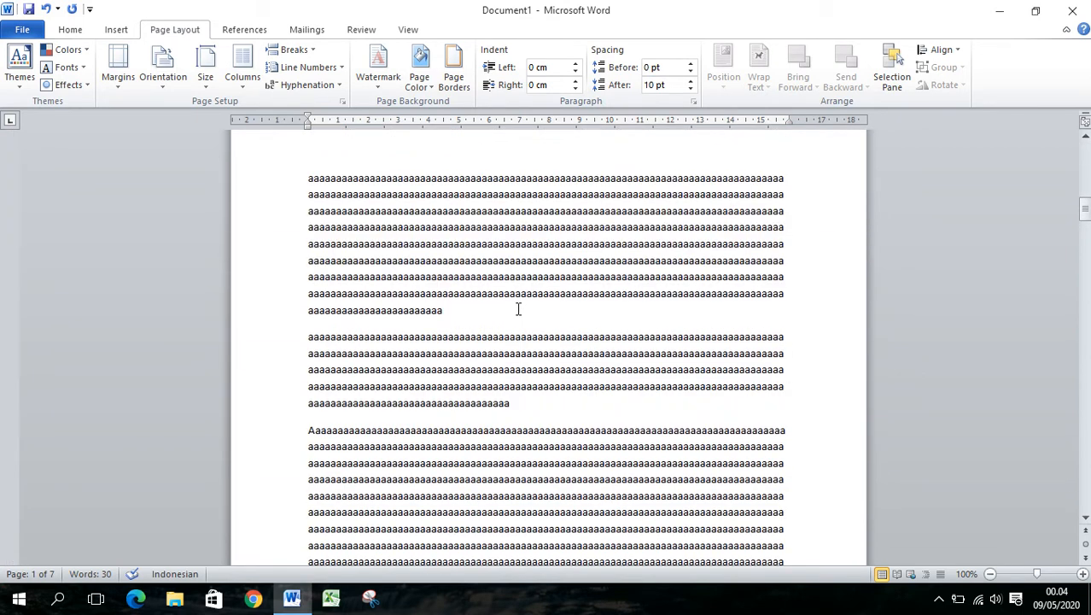
scroll(518, 309, down, 20)
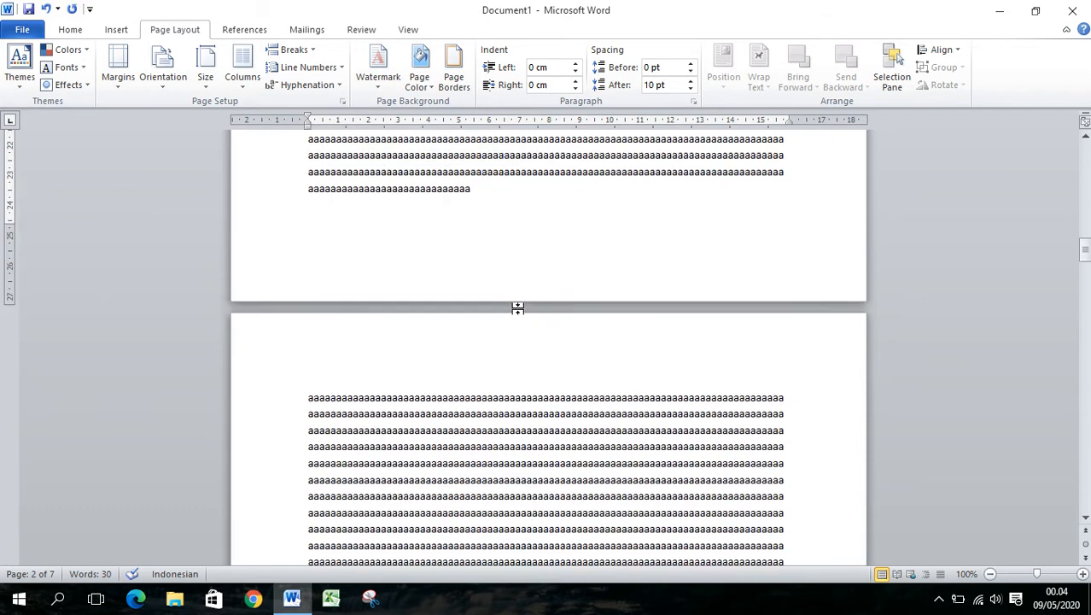
scroll(521, 309, down, 7)
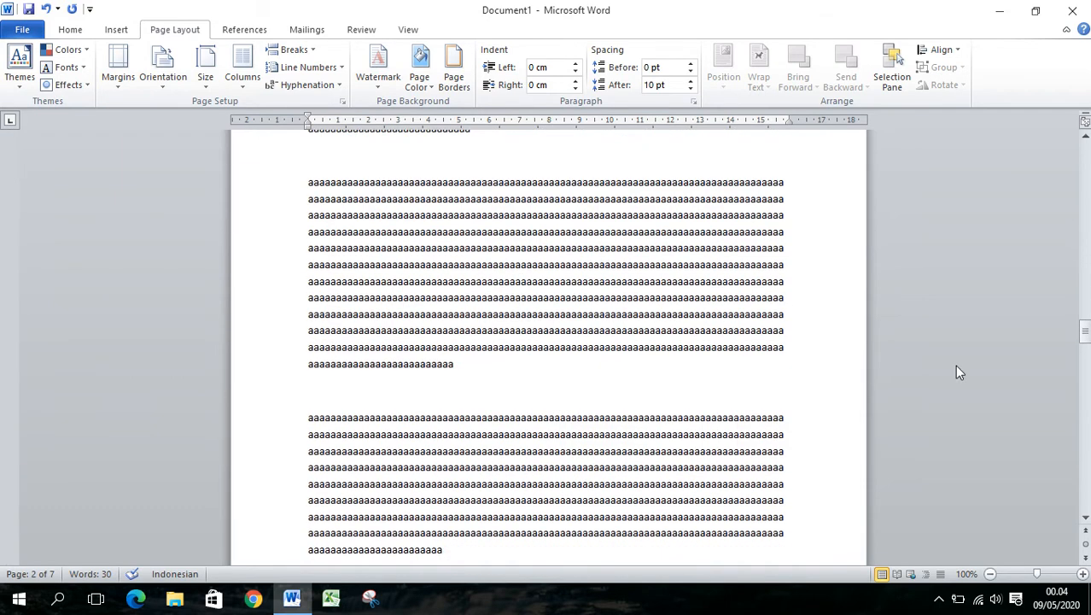
scroll(623, 395, down, 10)
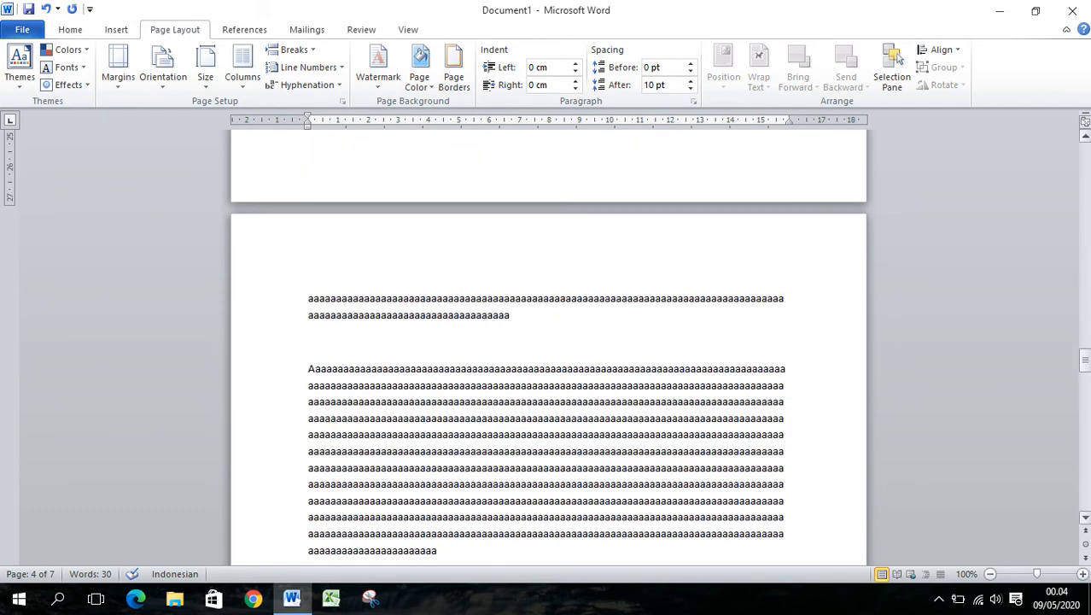
scroll(548, 350, up, 20)
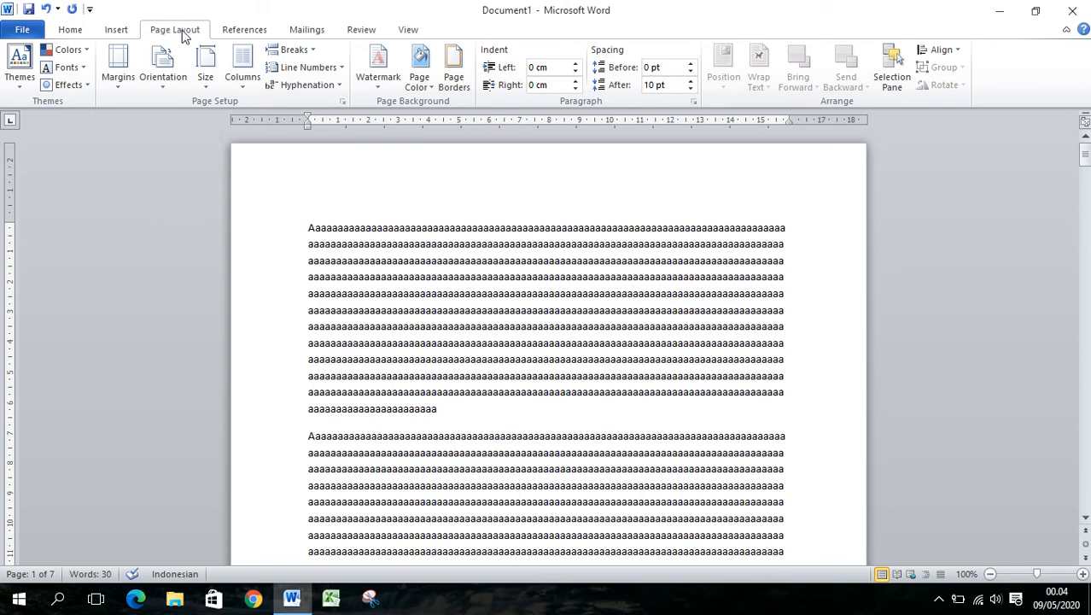
In the page setup, set the top, bottom and right margins to 3 cm and the left margin to 4 cm
click(341, 102)
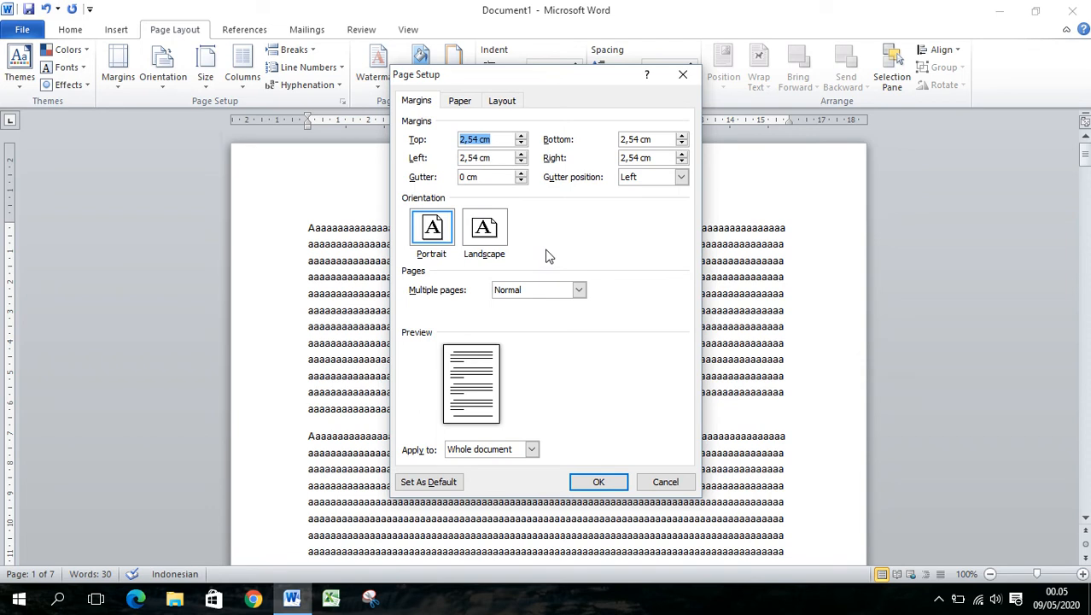
text(3)
drag(503, 158, 457, 159)
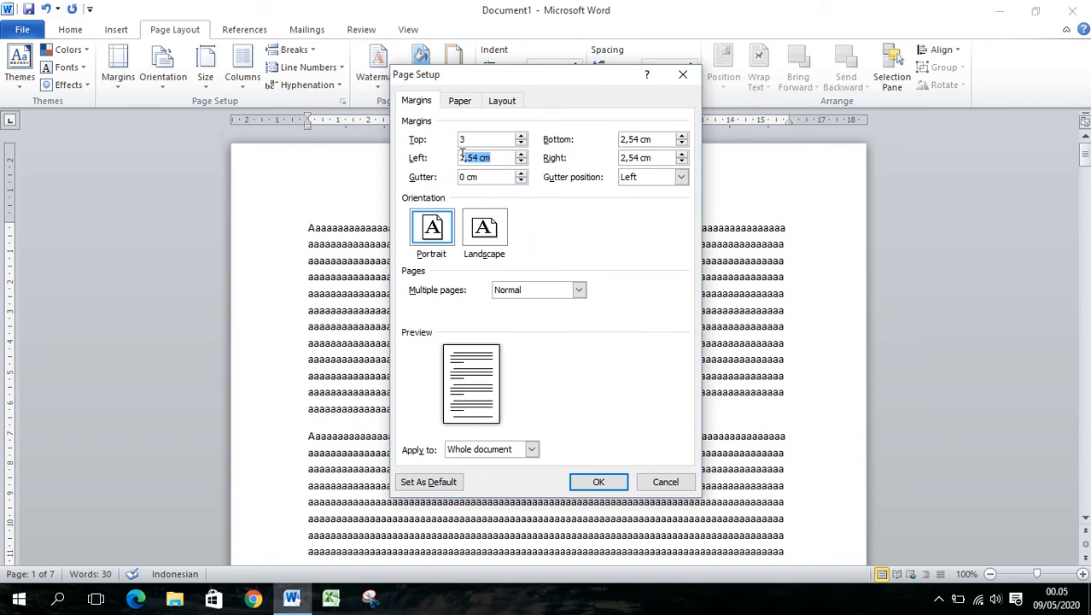
text(4)
drag(653, 140, 601, 157)
text(33)
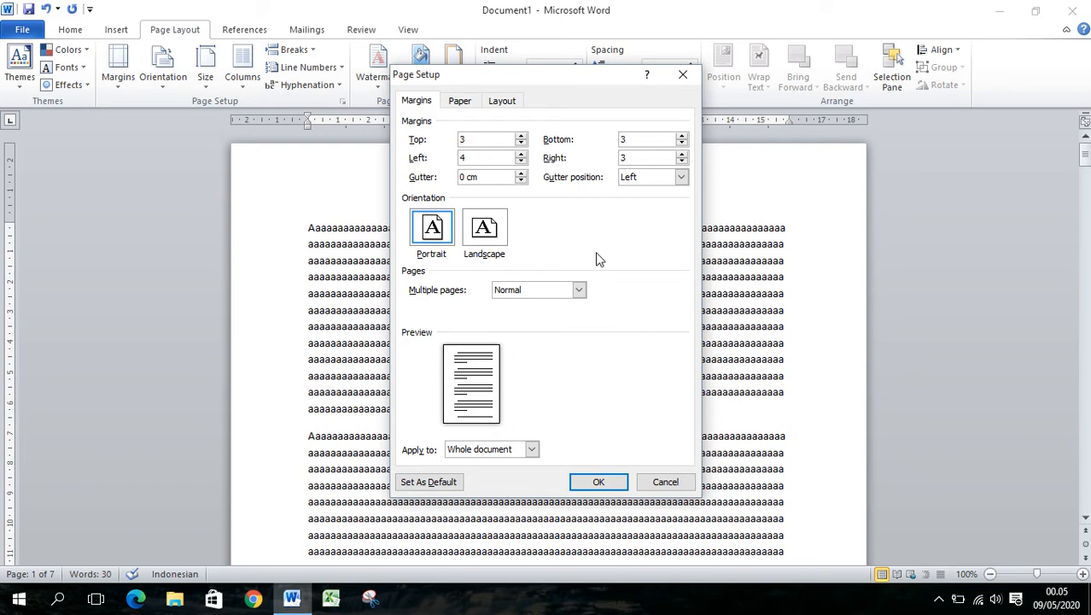
Choose A4 as the paper size, check the layout settings, and apply the page setup to the whole document
click(459, 100)
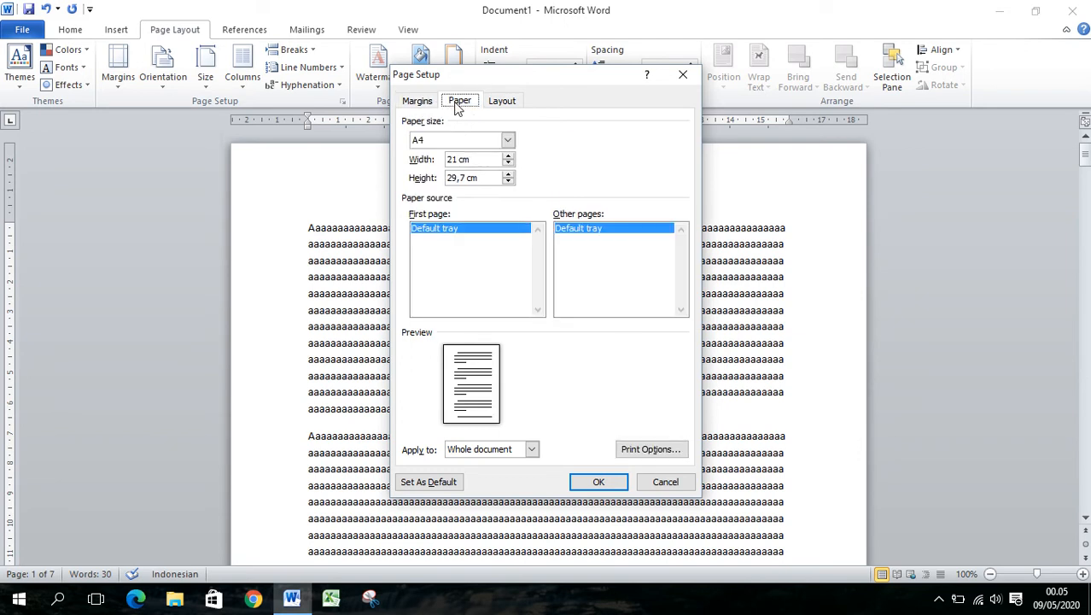
click(508, 141)
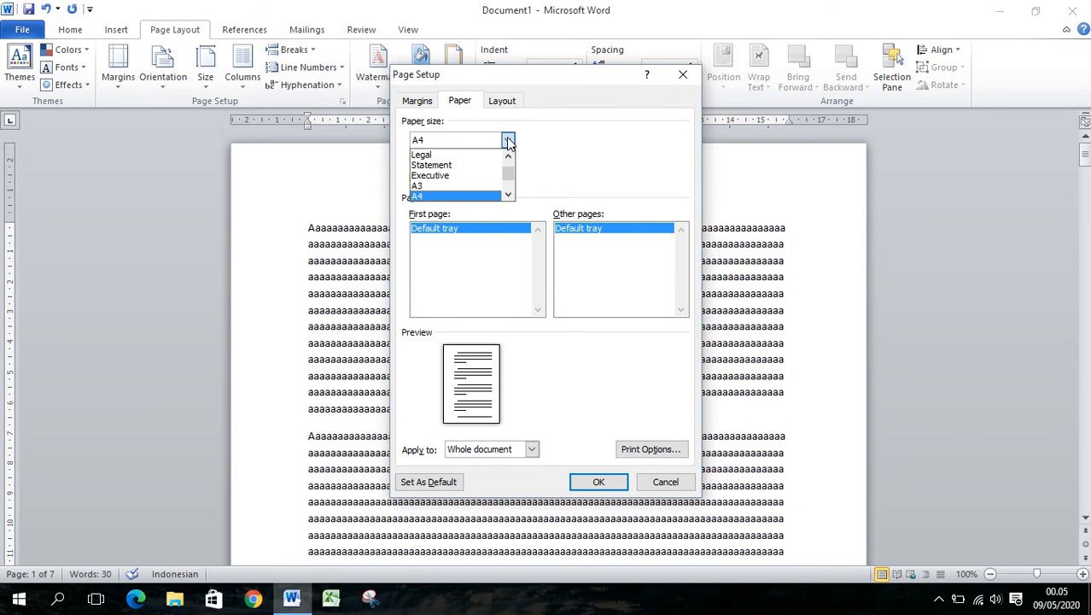
mouse_move(508, 175)
mouse_down()
mouse_move(509, 166)
mouse_move(509, 183)
mouse_up()
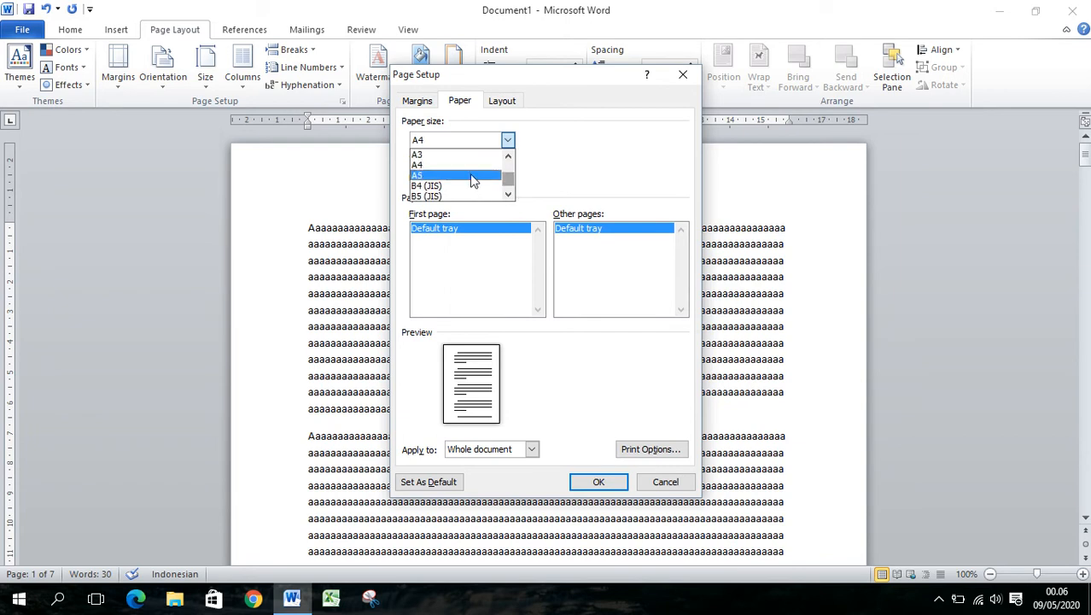
click(455, 165)
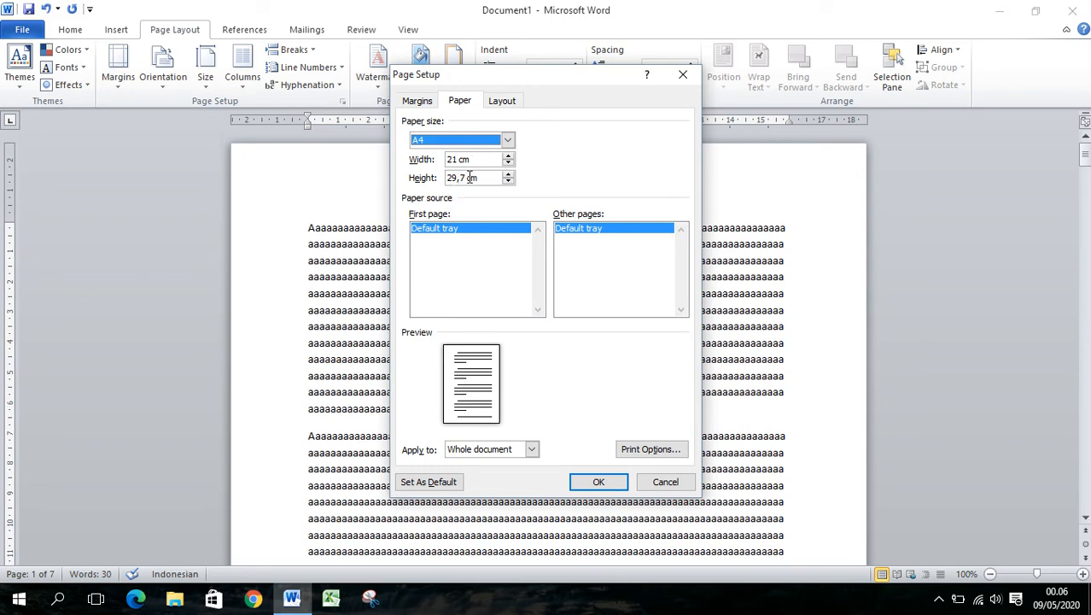
click(503, 102)
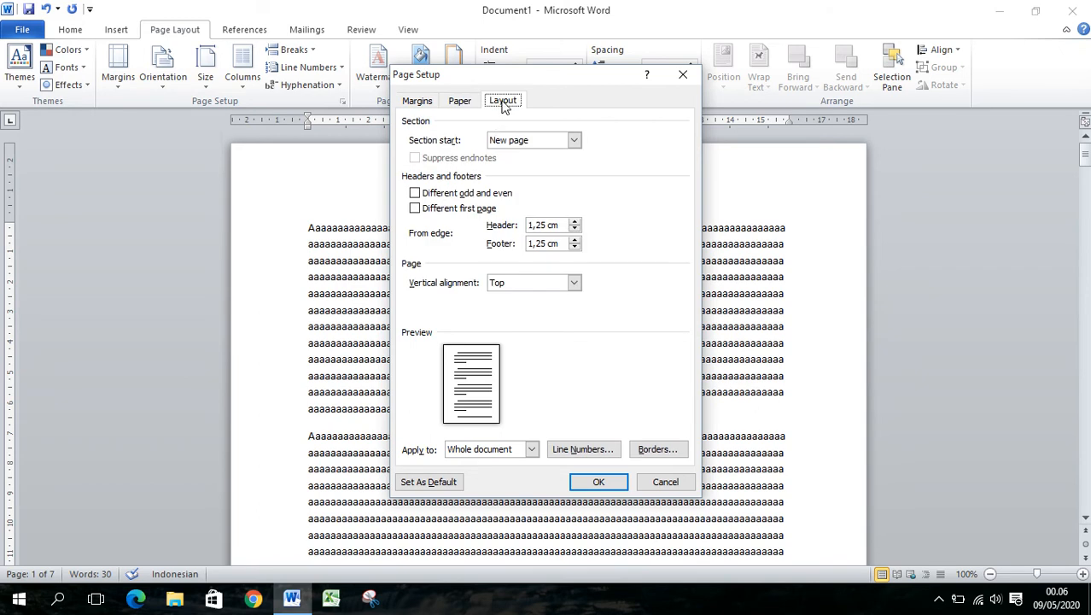
click(460, 102)
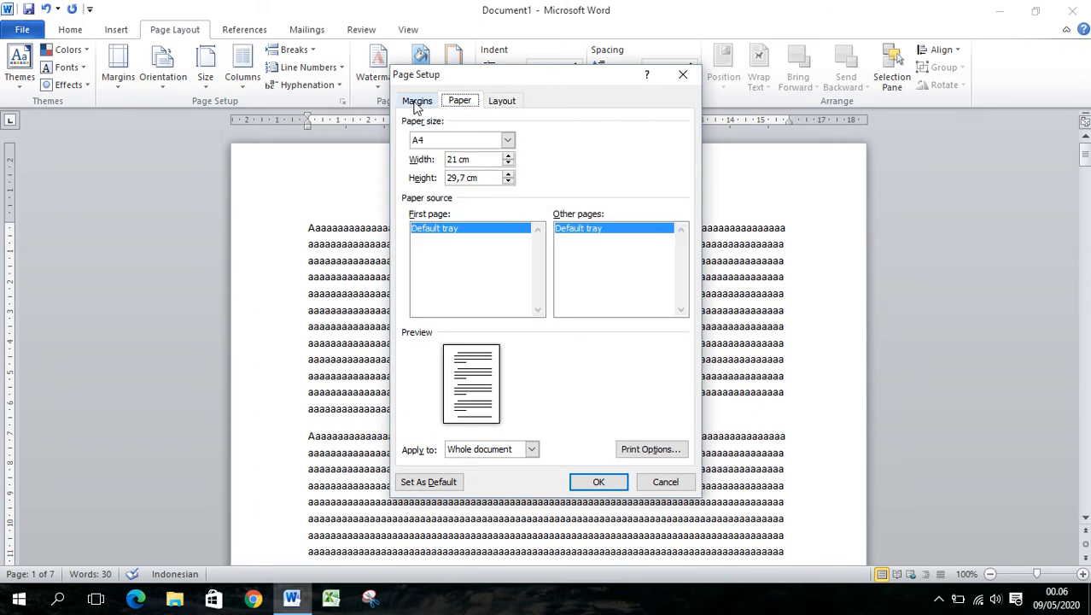
click(417, 103)
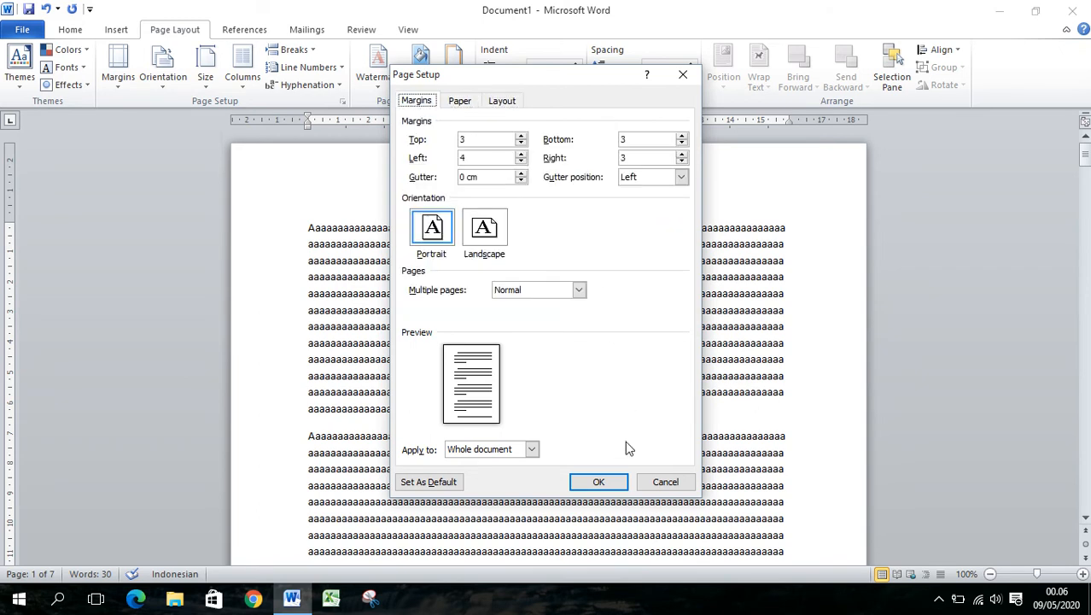
click(608, 485)
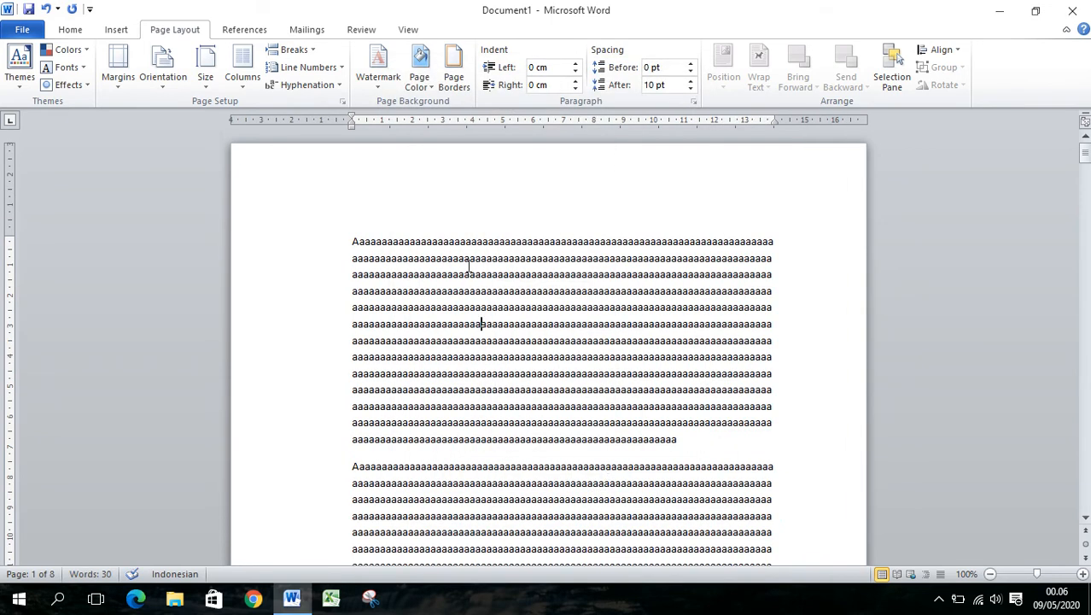
Examine how the new margins affect the text and page breaks on the first few pages
scroll(563, 346, down, 18)
scroll(579, 343, down, 5)
scroll(579, 343, up, 6)
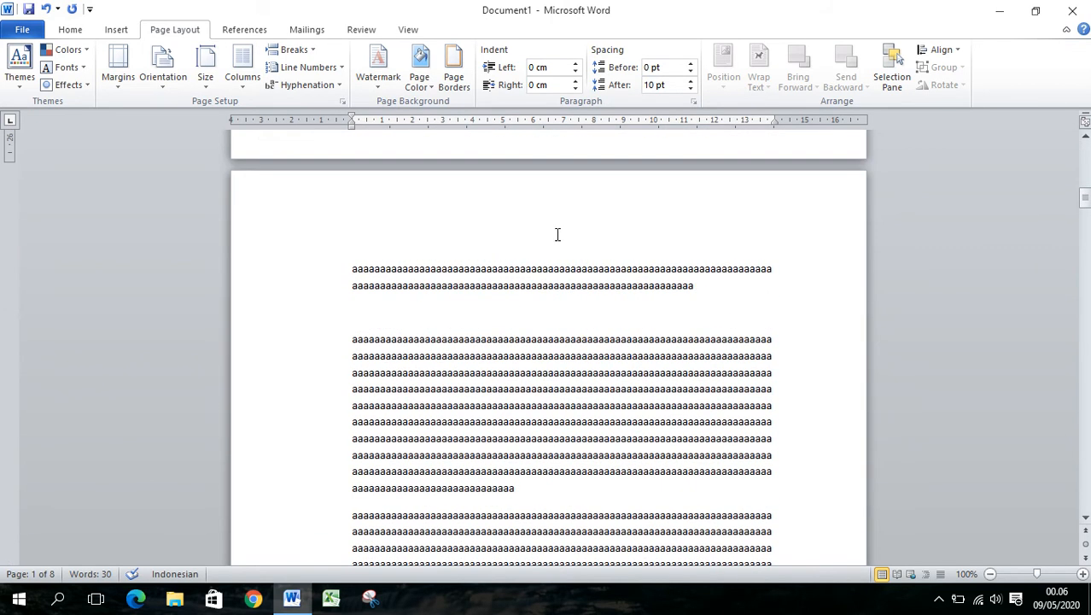
scroll(564, 282, down, 15)
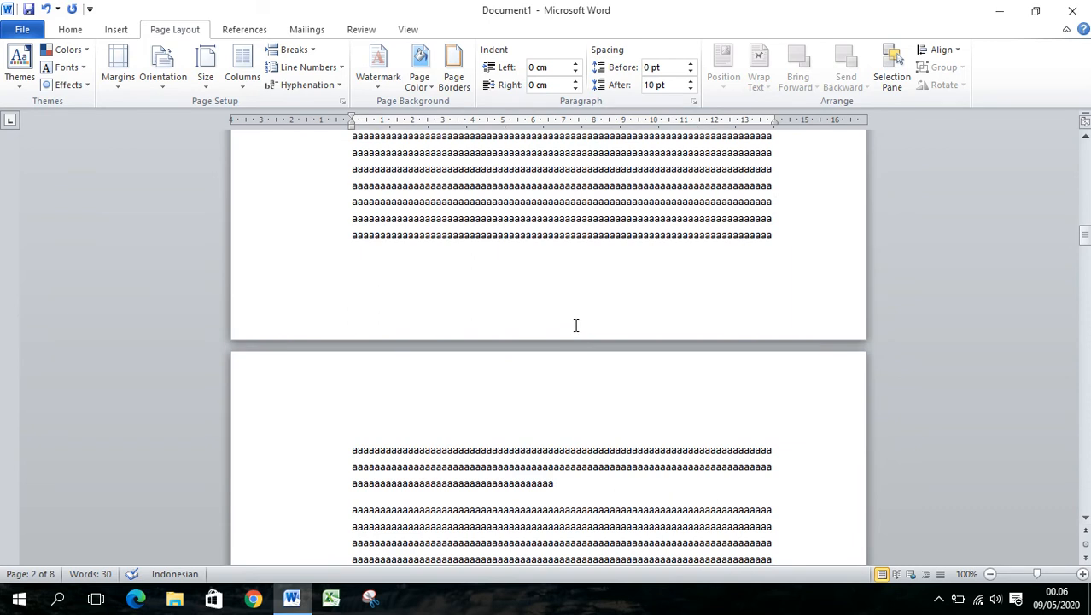
scroll(576, 324, up, 7)
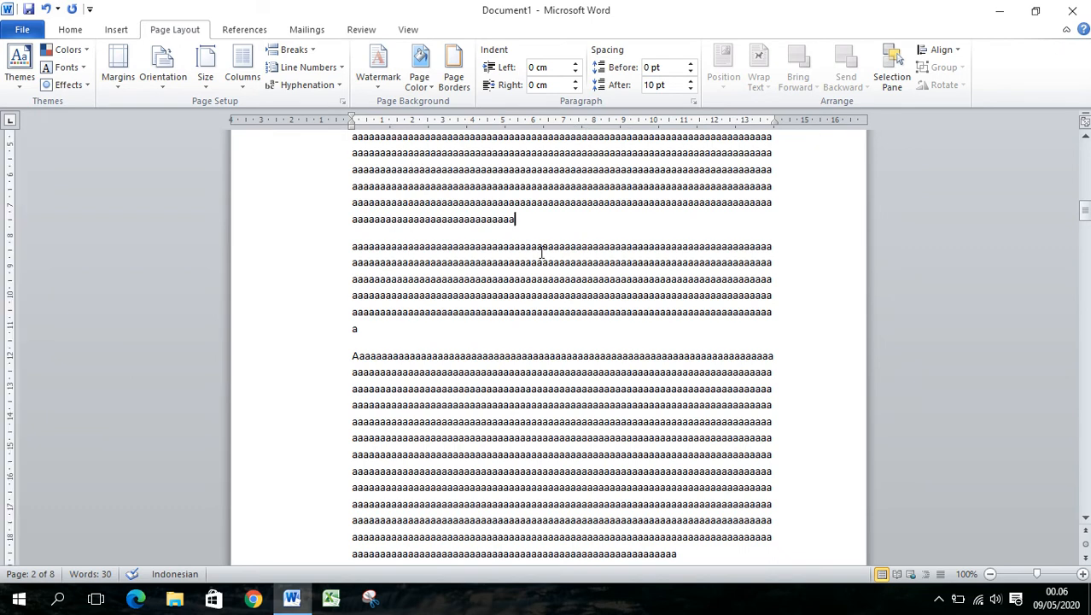
scroll(537, 239, up, 7)
scroll(549, 256, up, 18)
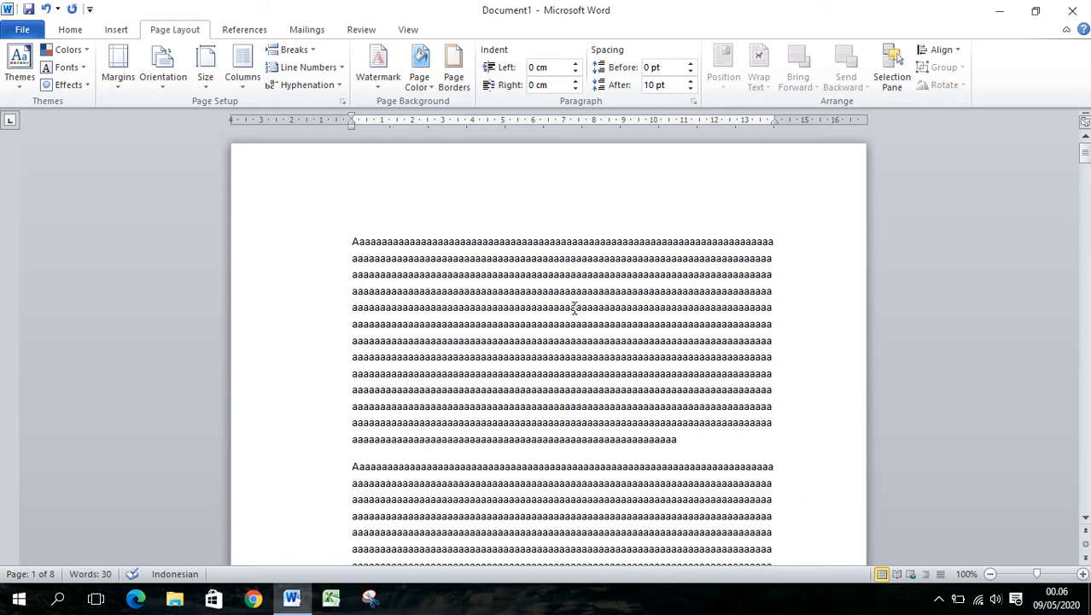
scroll(575, 312, down, 8)
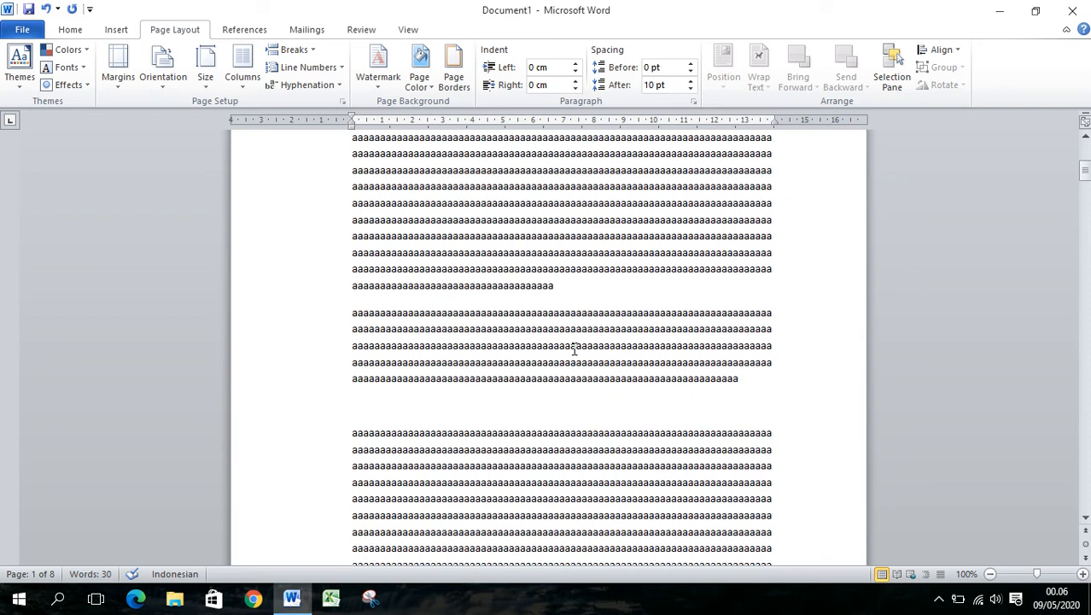
scroll(574, 349, down, 7)
scroll(575, 348, up, 9)
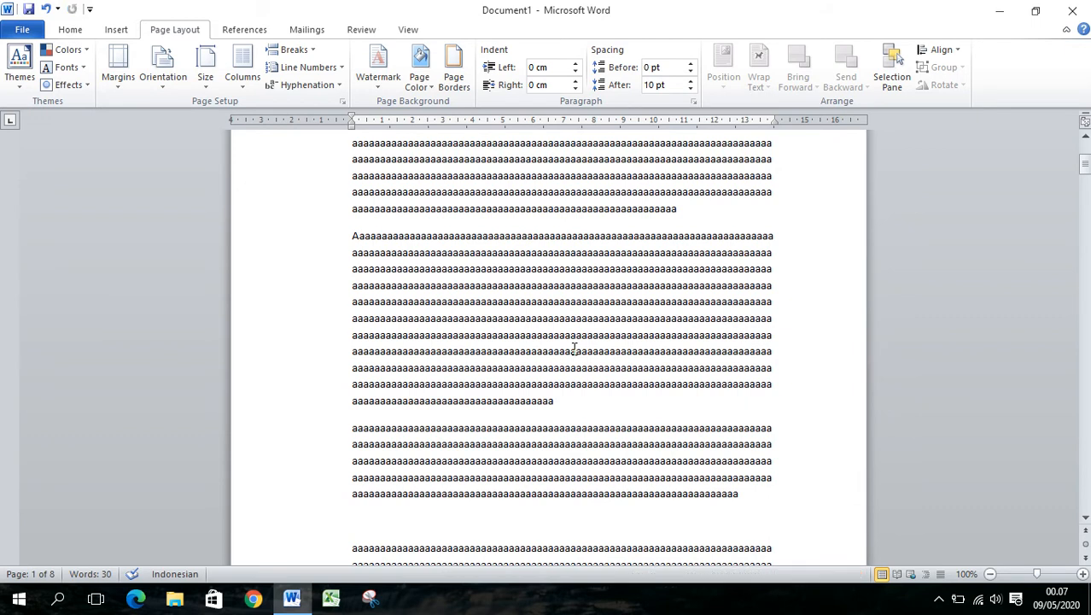
scroll(574, 348, up, 5)
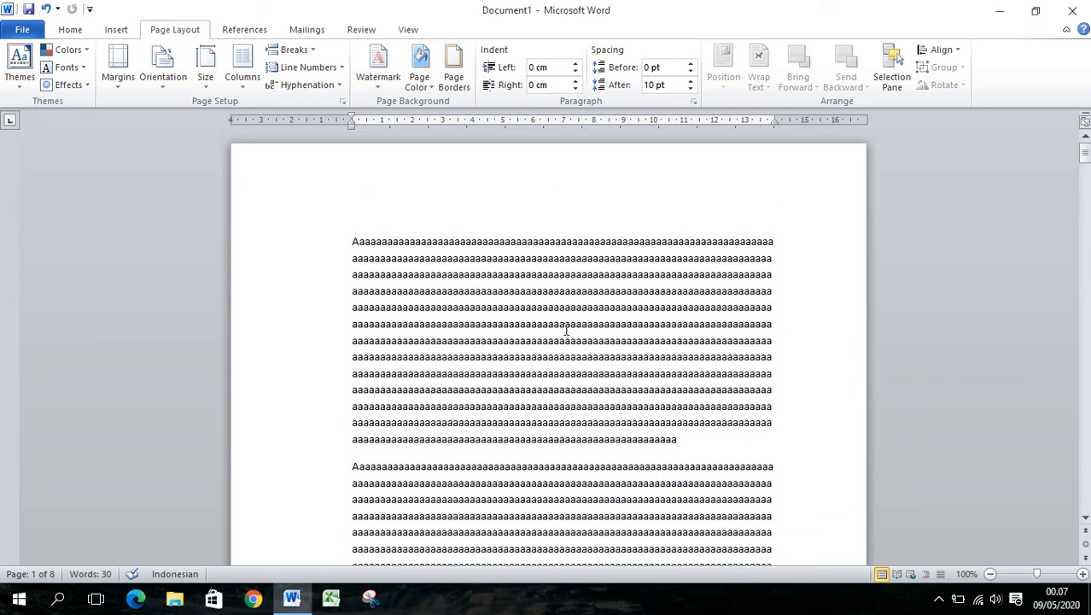
drag(352, 242, 609, 362)
scroll(609, 362, down, 15)
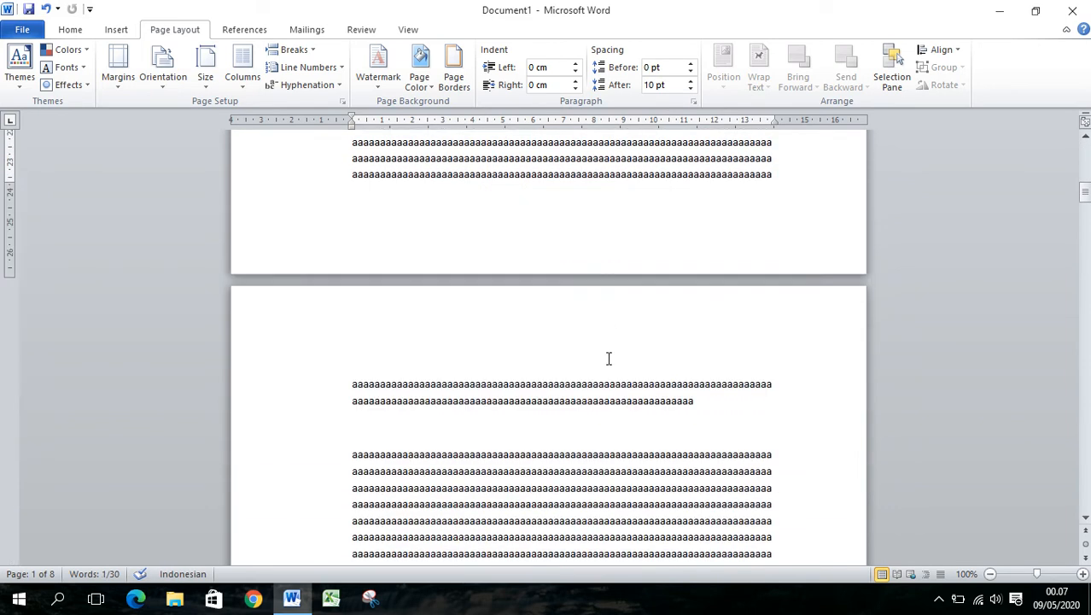
drag(356, 272, 619, 359)
scroll(657, 407, down, 10)
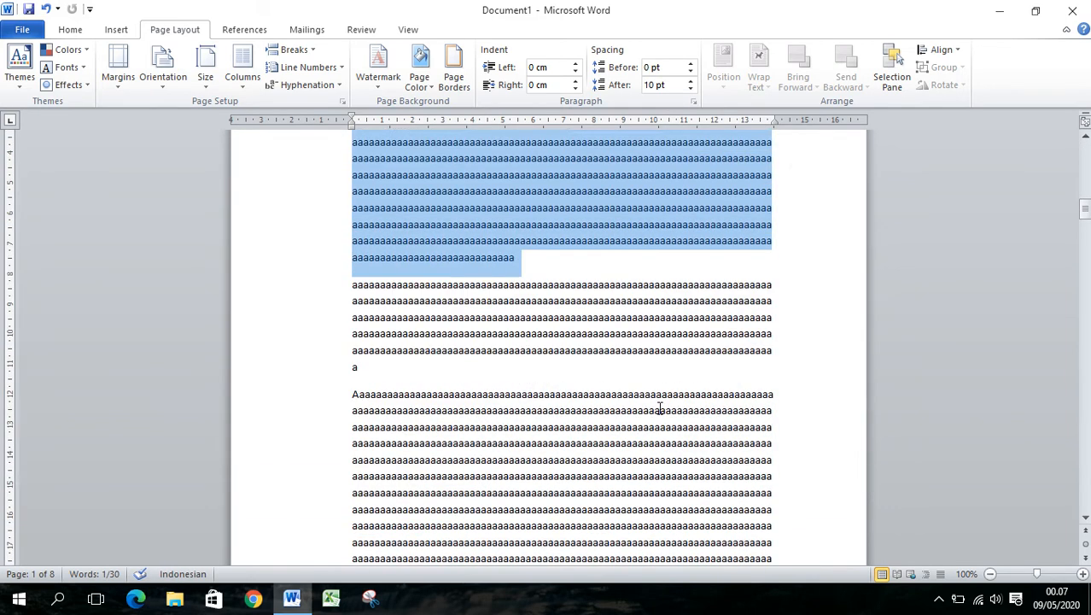
scroll(660, 405, down, 2)
click(737, 353)
Delete two passages from the last paragraph on page 2 and place the cursor at the end of that paragraph
scroll(621, 395, down, 4)
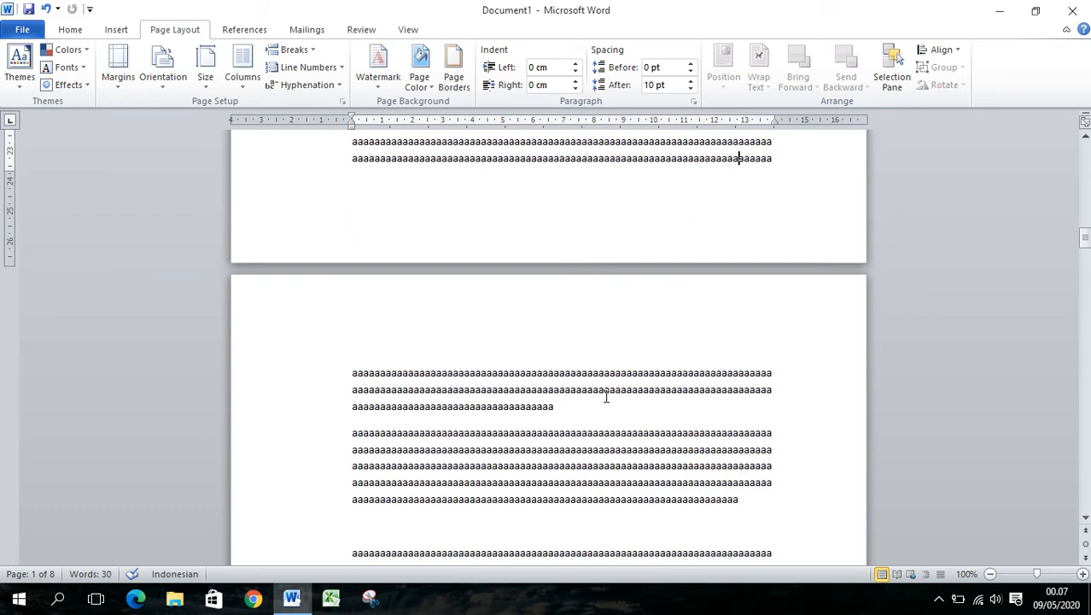
scroll(606, 396, up, 2)
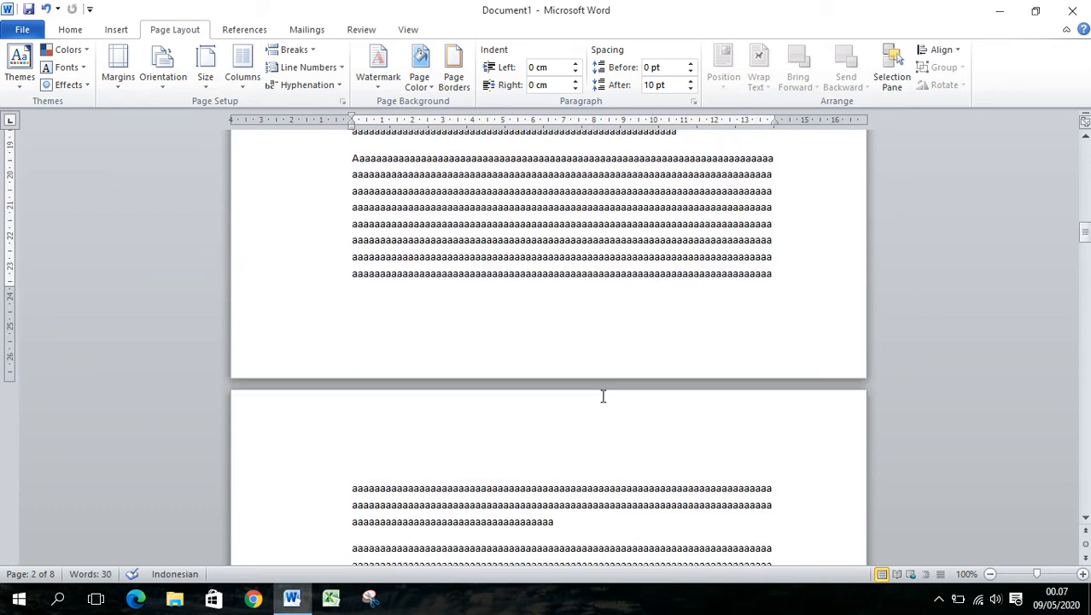
drag(605, 207, 658, 241)
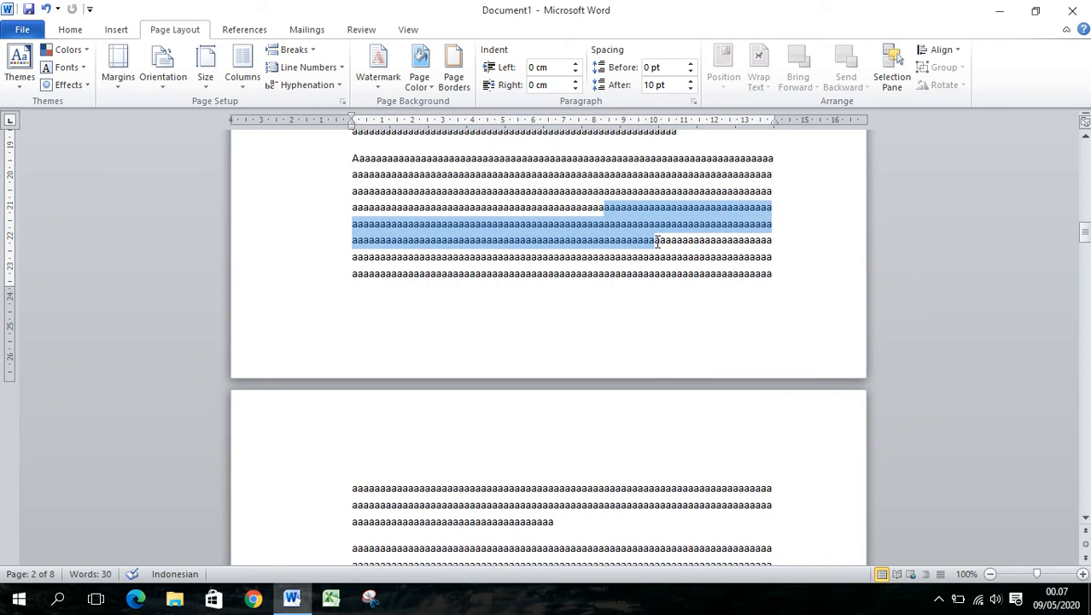
key(Delete)
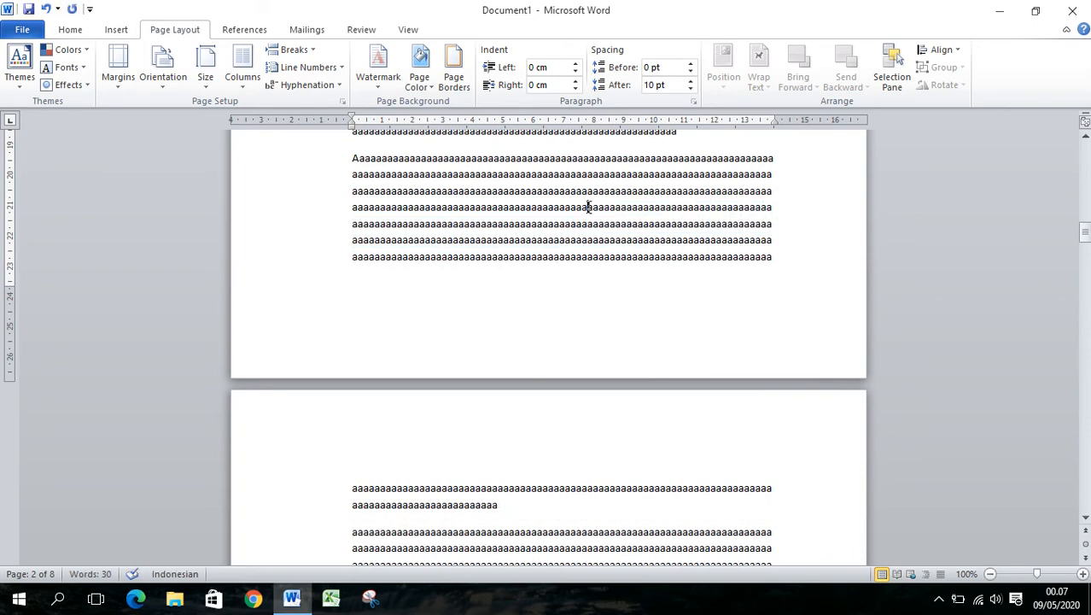
drag(586, 208, 683, 240)
key(Delete)
click(571, 255)
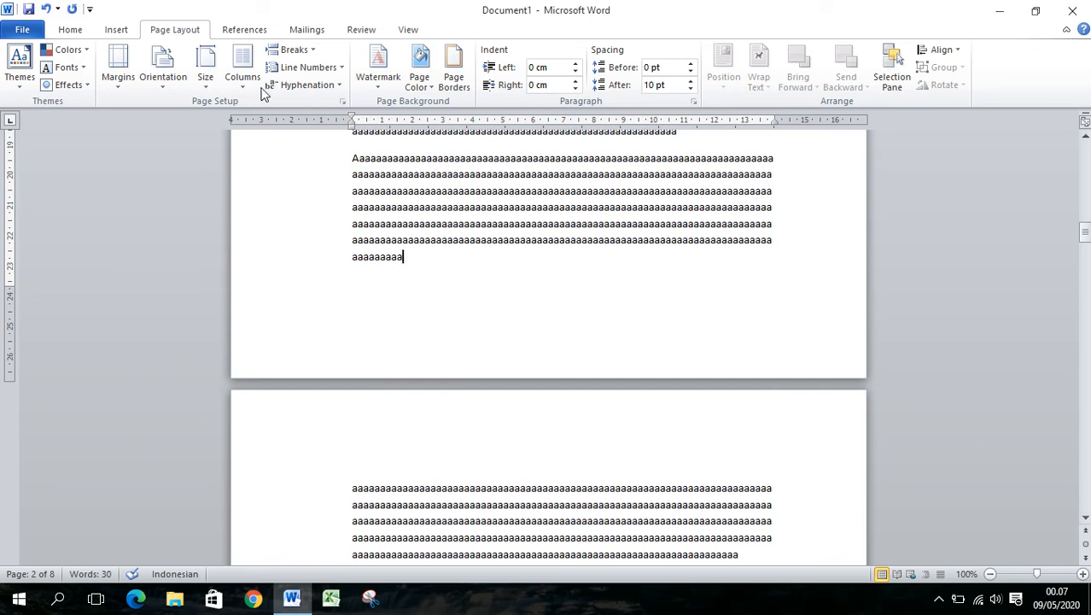
Set the page orientation to Landscape and apply it to the document from this point forward
click(343, 101)
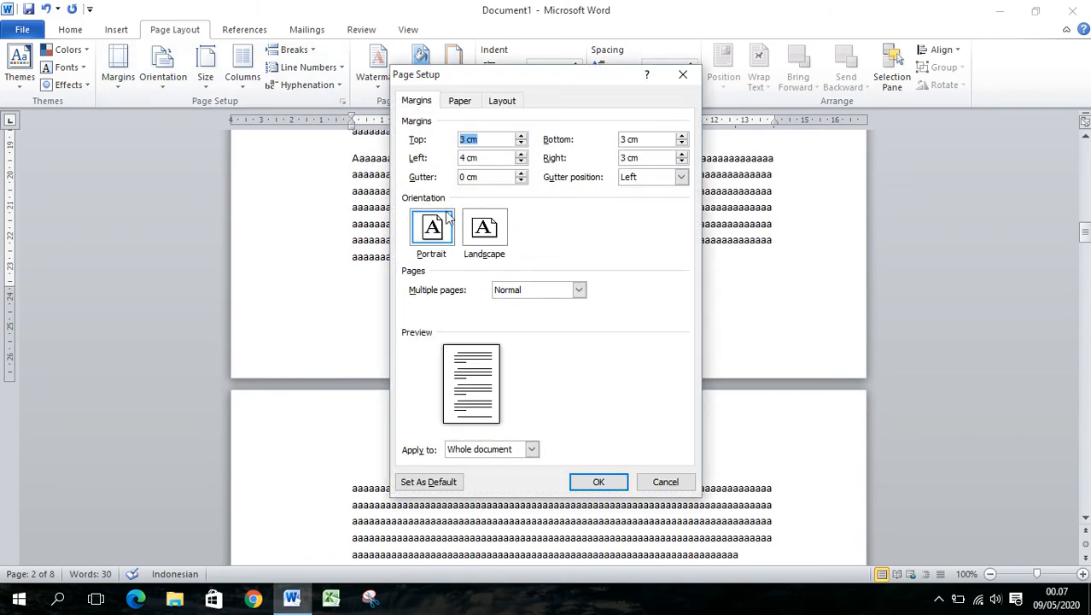
click(487, 237)
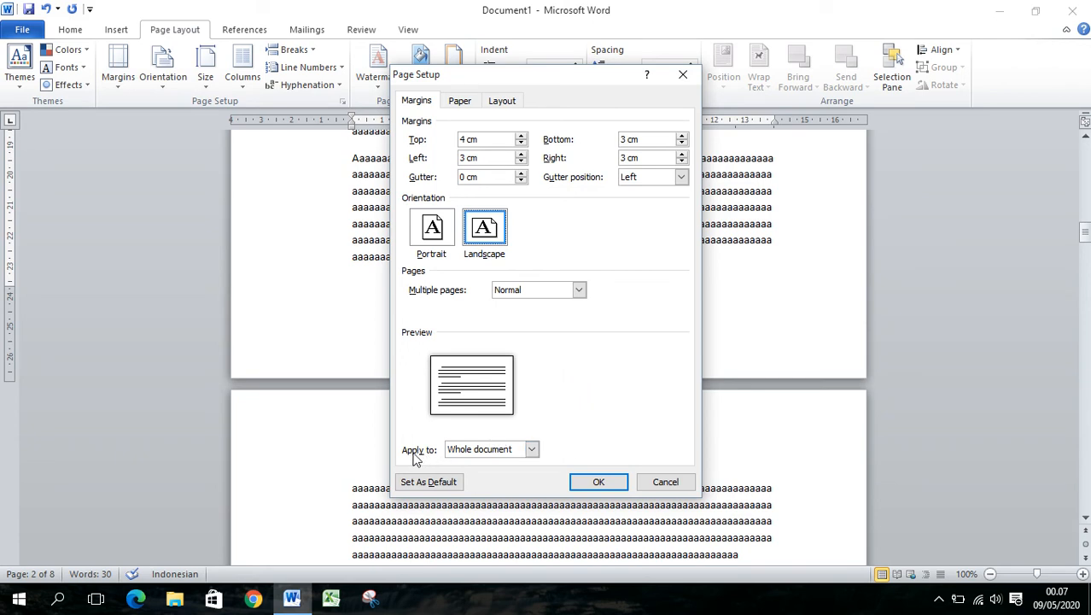
click(530, 449)
click(509, 475)
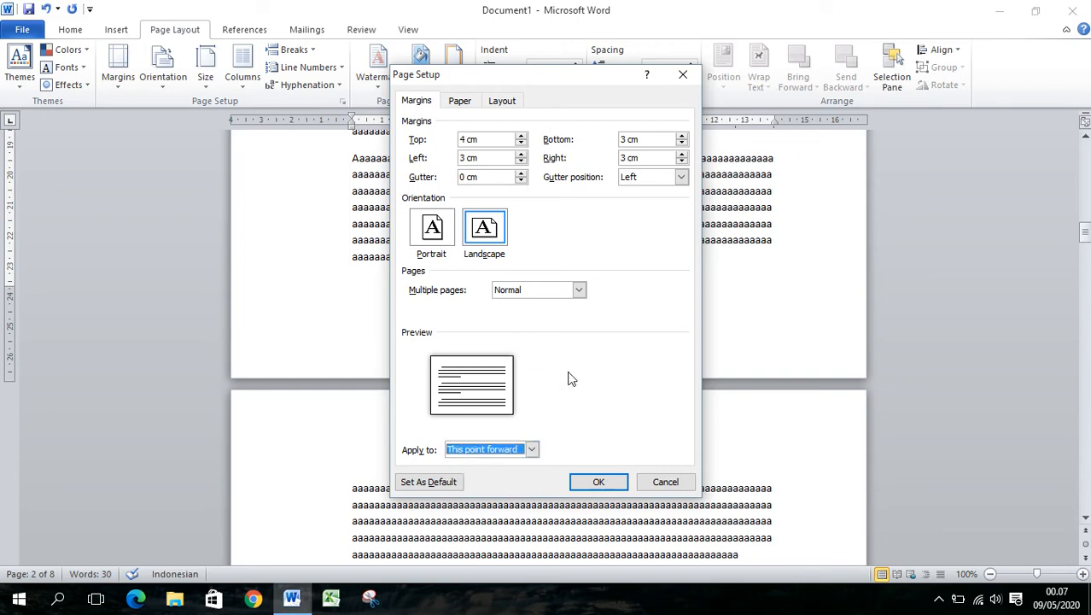
click(599, 481)
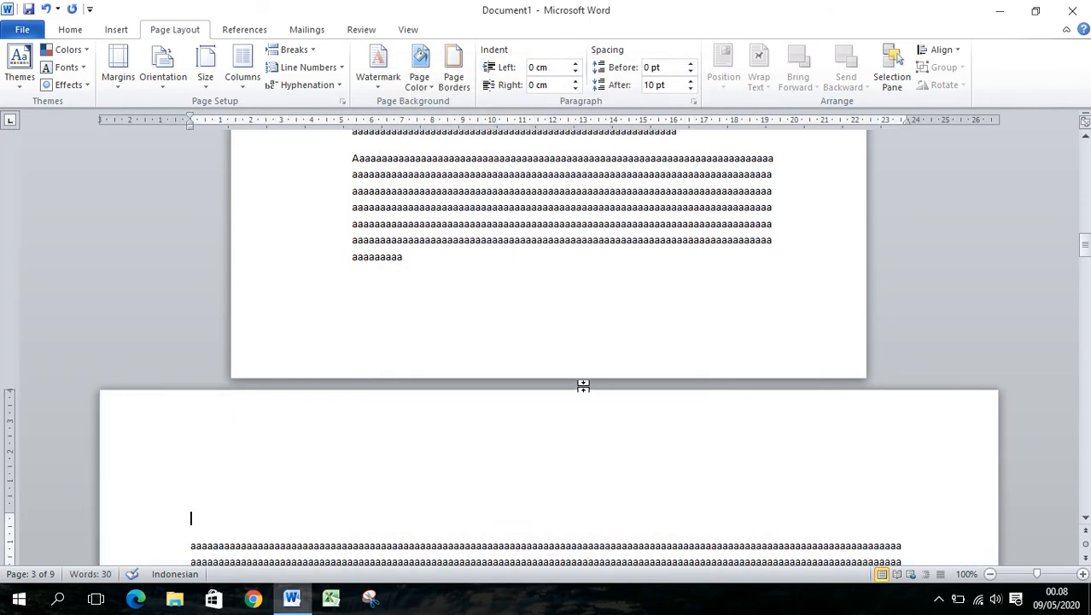
Examine the mix of portrait and landscape pages across the whole document in a multi-page overview
scroll(582, 359, up, 15)
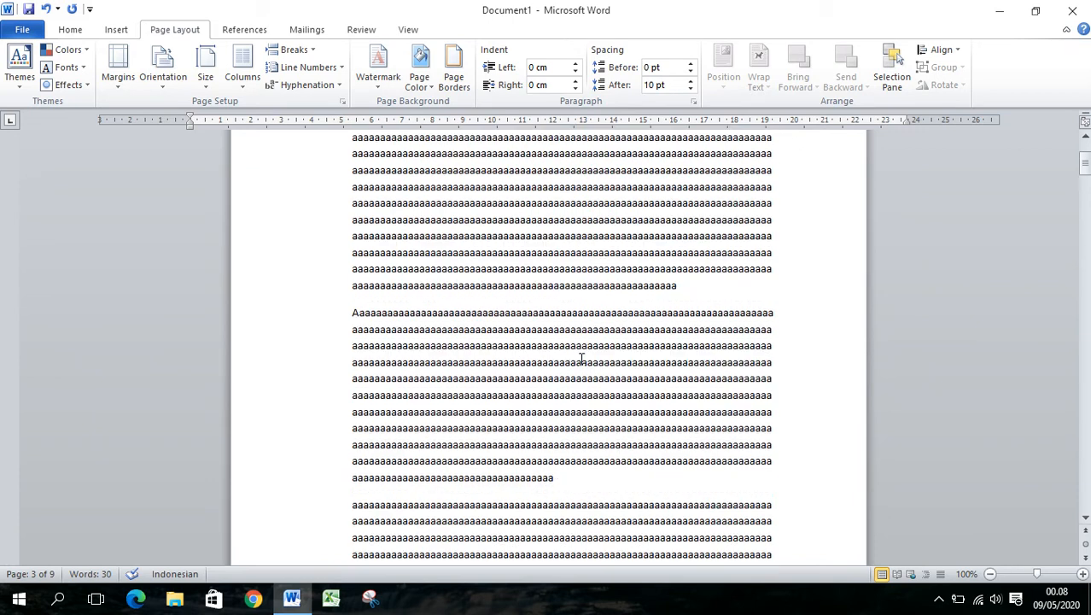
scroll(581, 358, up, 5)
scroll(581, 359, down, 5)
click(581, 357)
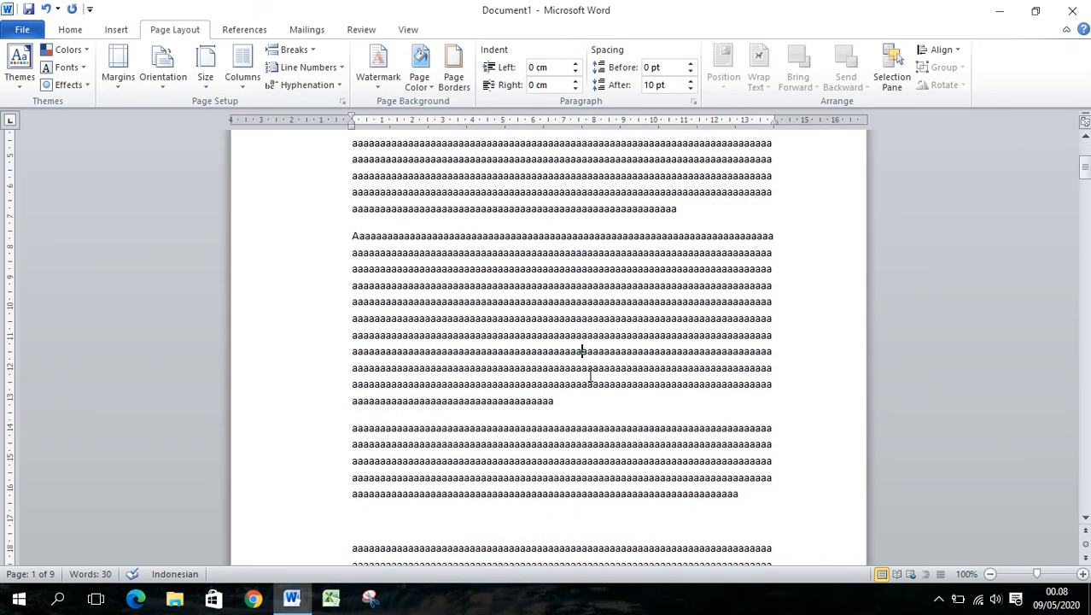
click(989, 573)
click(988, 574)
click(989, 574)
click(989, 574)
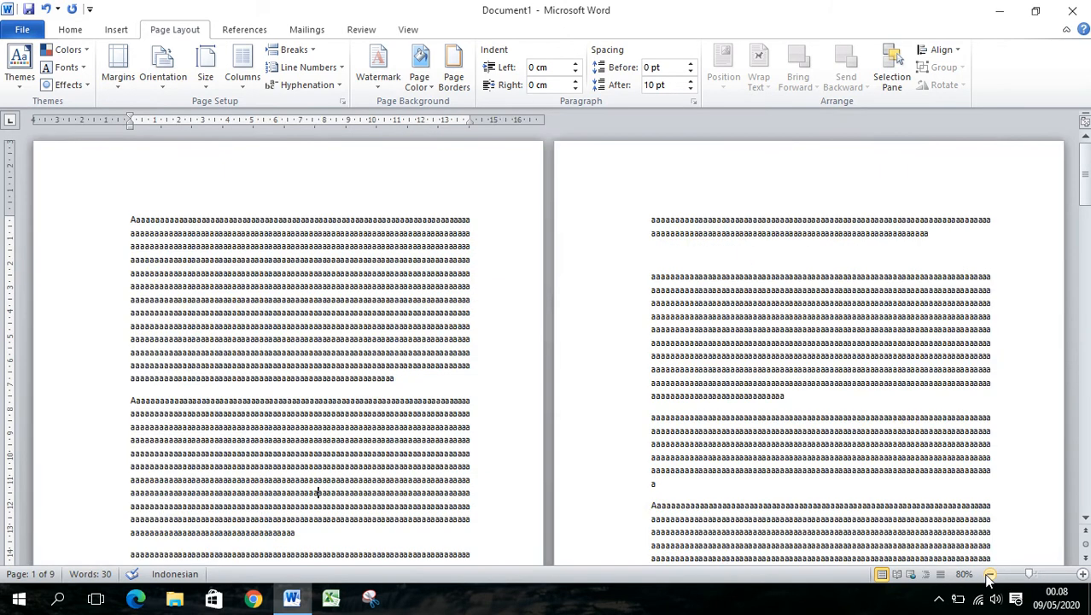
click(989, 574)
click(989, 574)
click(988, 574)
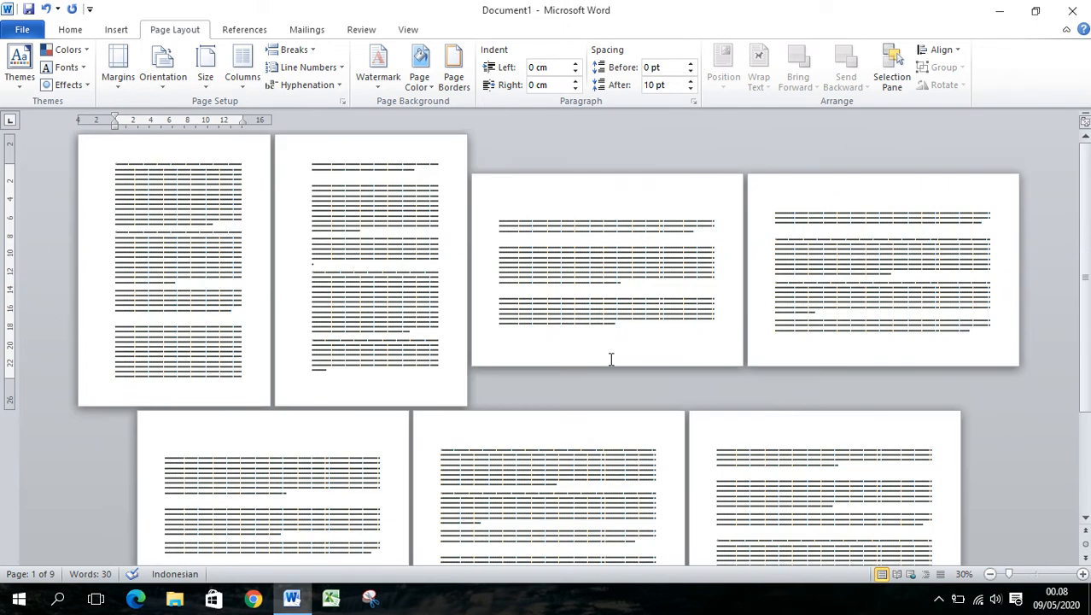
click(346, 268)
scroll(764, 371, down, 3)
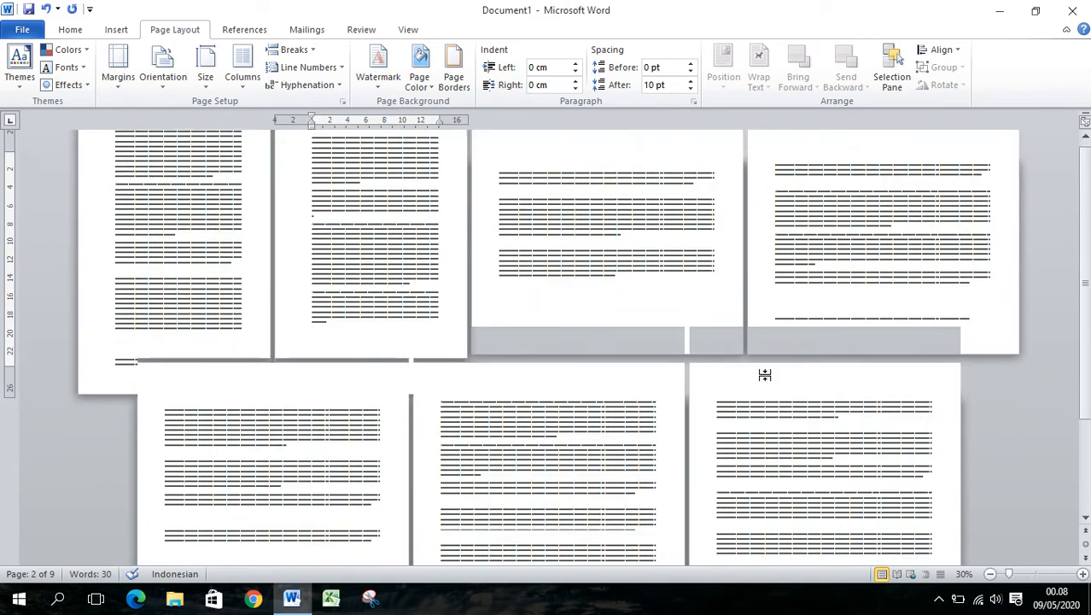
scroll(621, 416, down, 3)
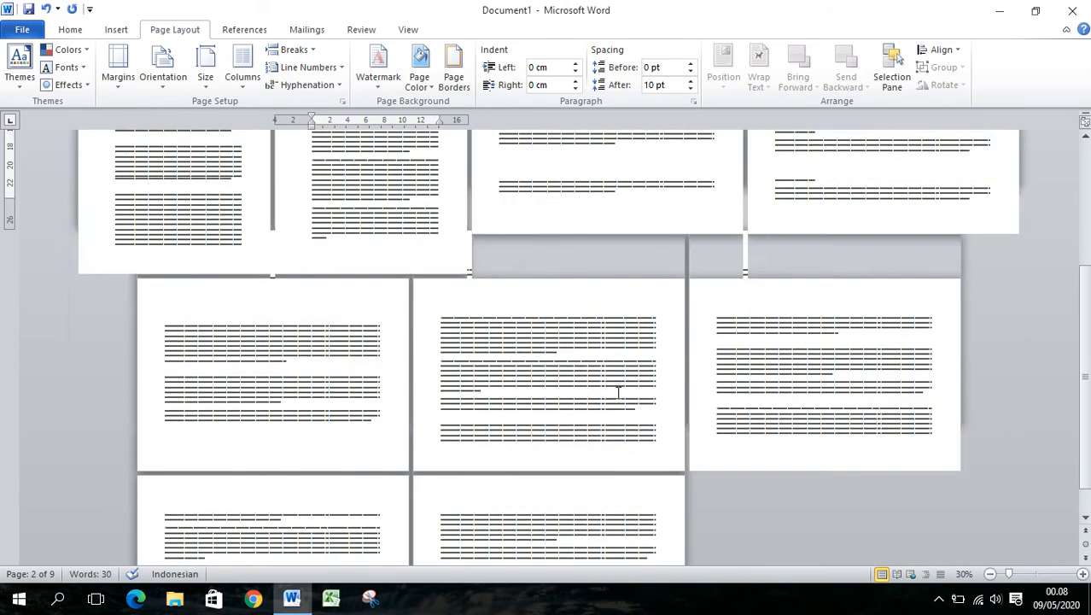
click(596, 433)
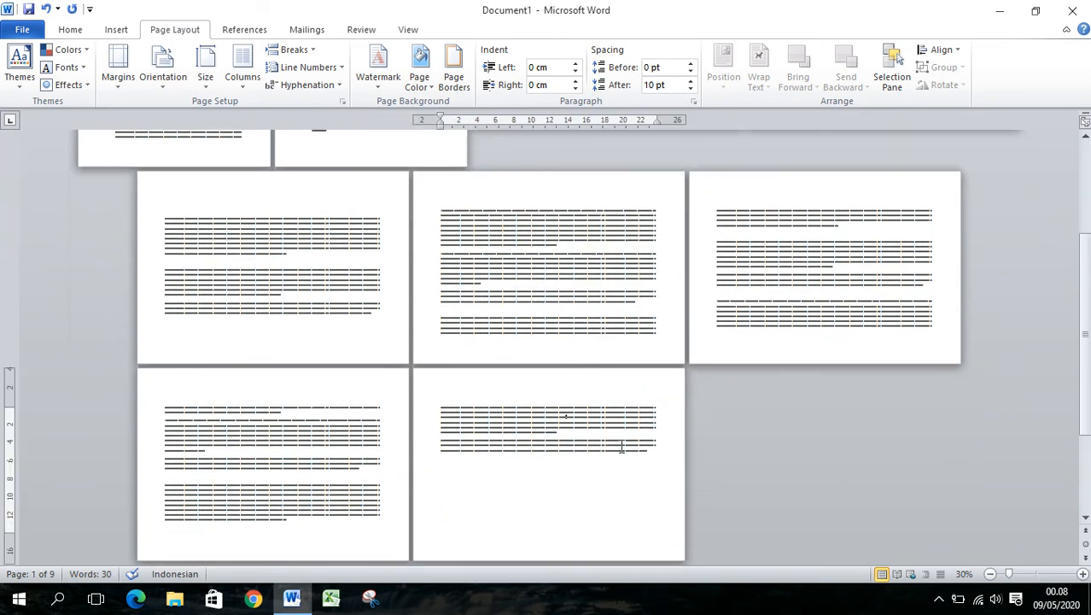
scroll(640, 444, up, 2)
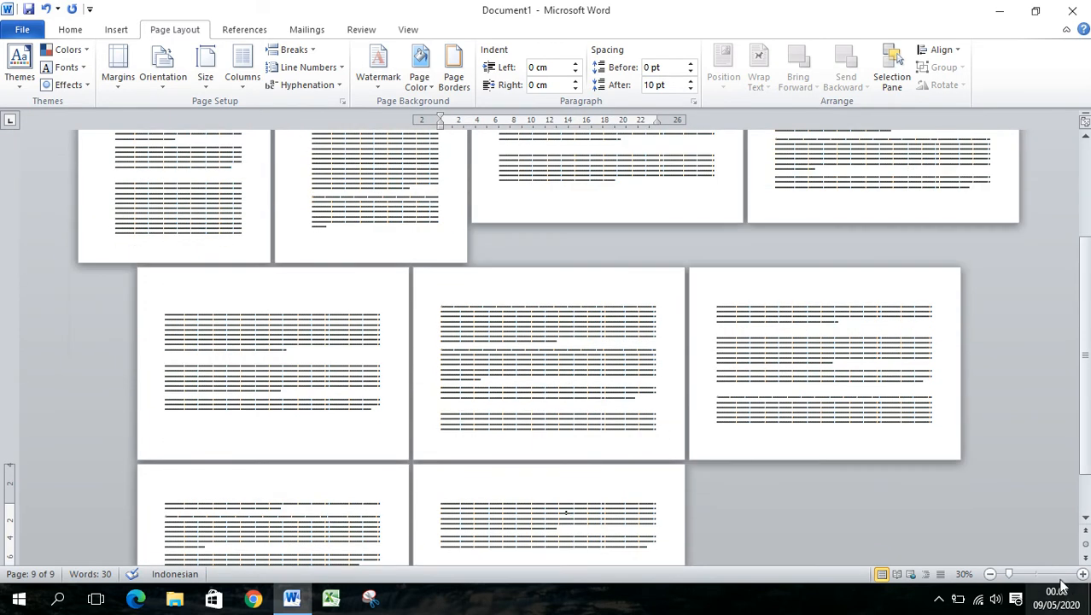
Place the cursor at the end of the text on page 3 and set the orientation to Portrait from this point forward
click(1034, 574)
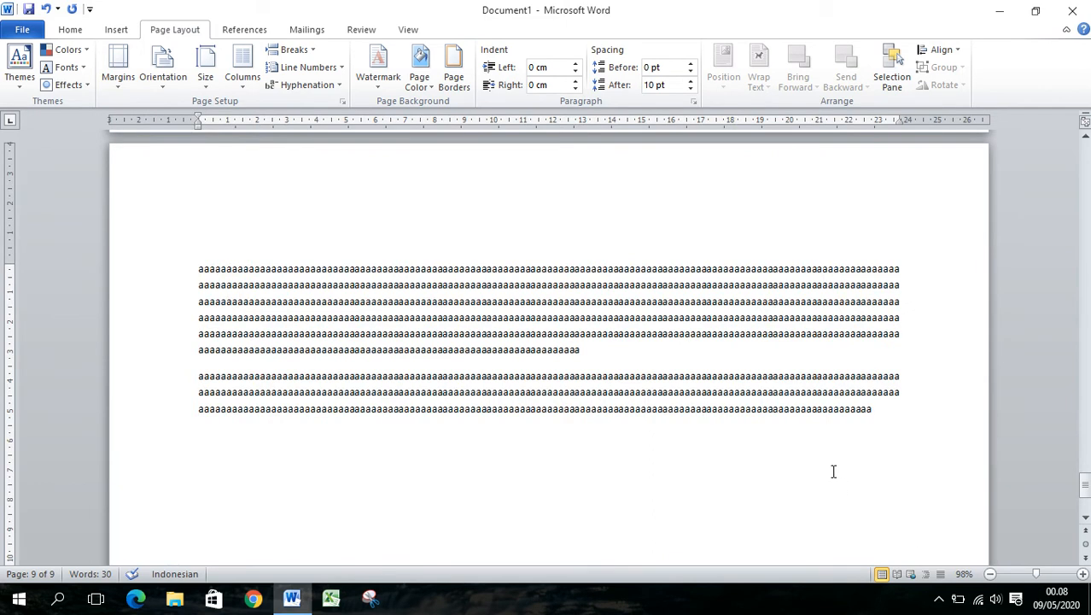
scroll(832, 461, up, 15)
drag(1089, 422, 1086, 281)
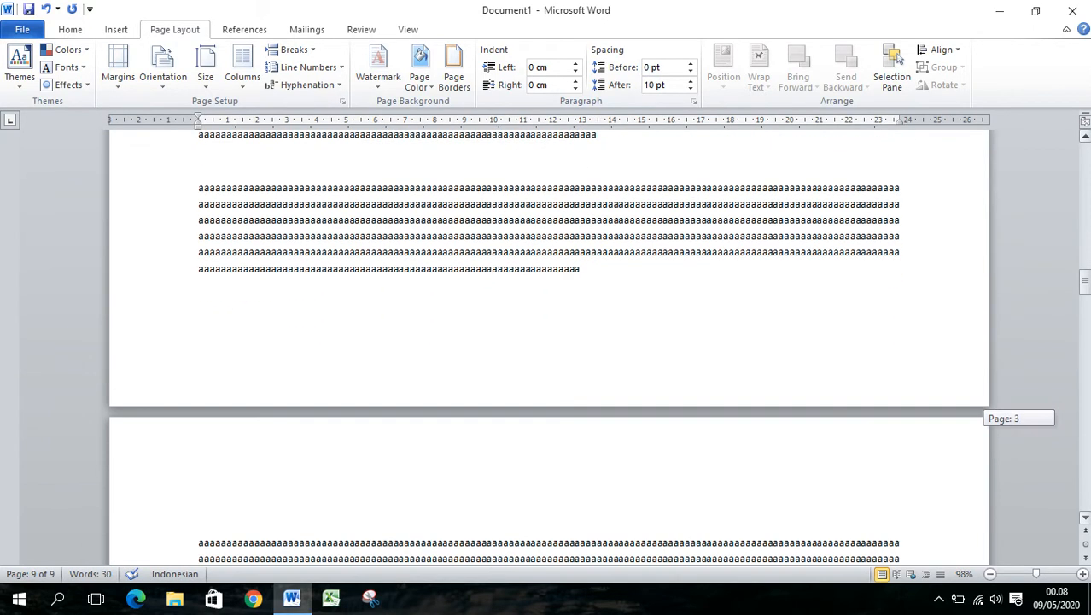
click(599, 278)
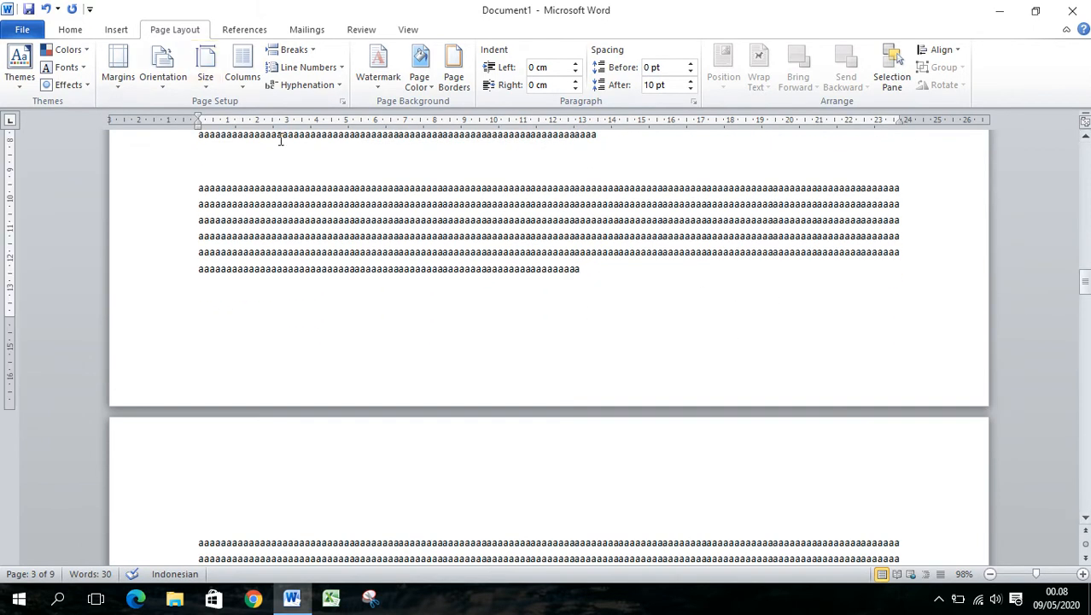
click(344, 103)
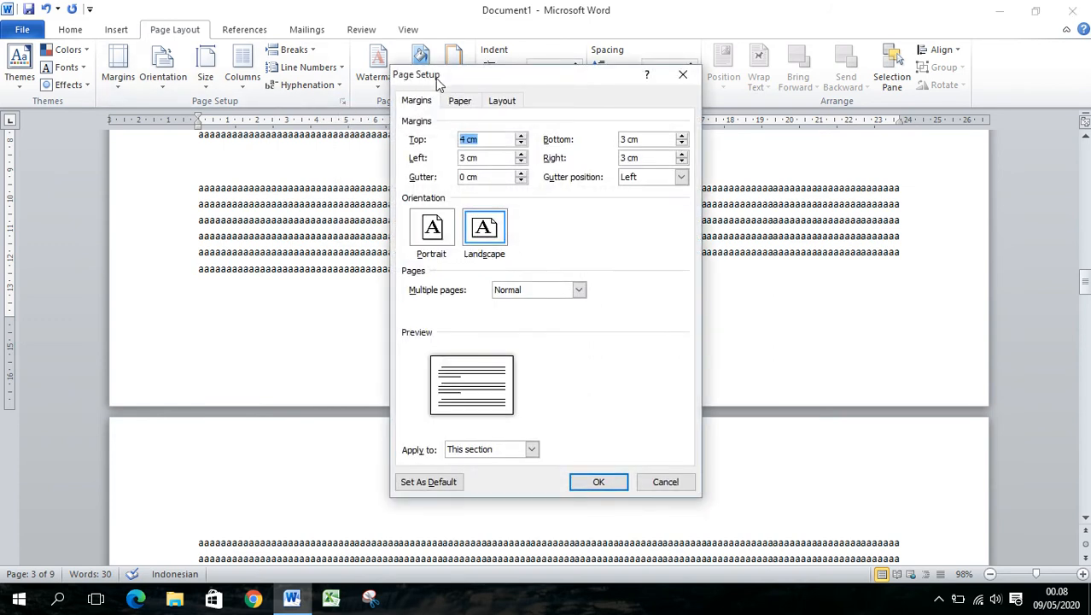
click(432, 229)
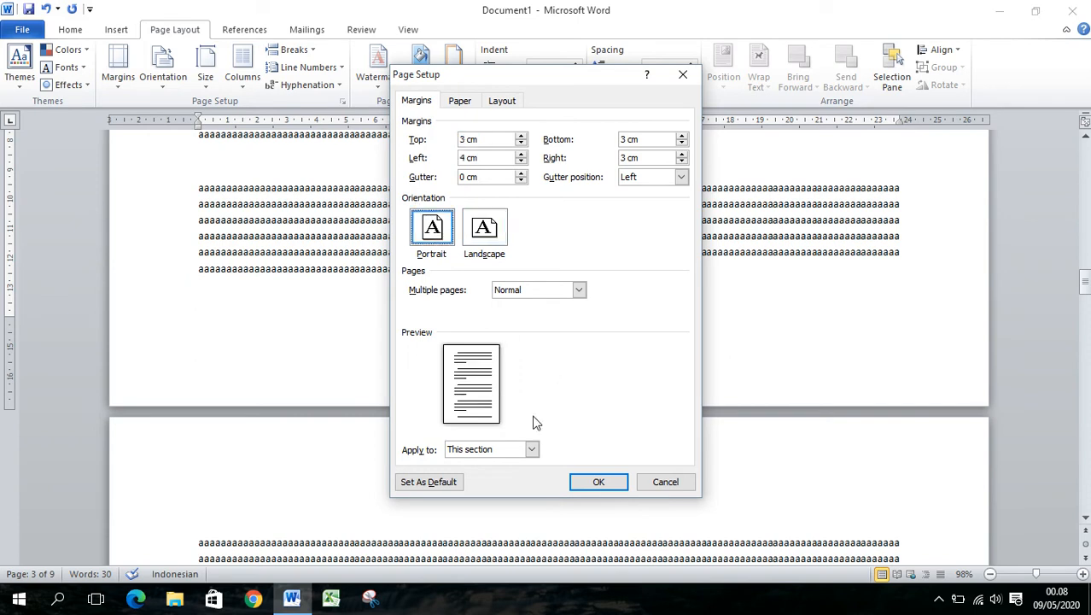
click(530, 450)
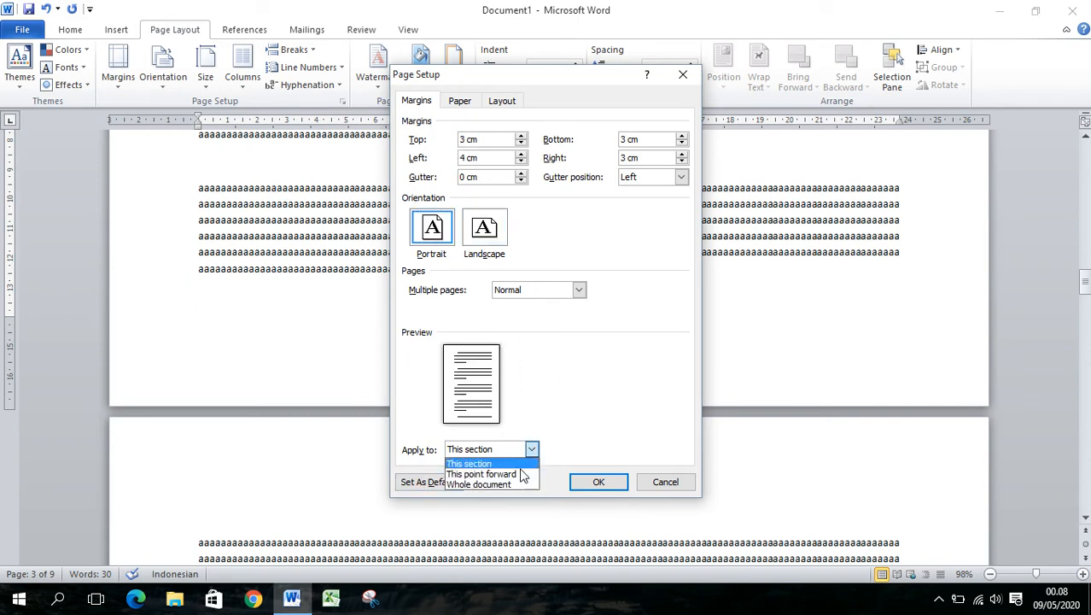
click(482, 474)
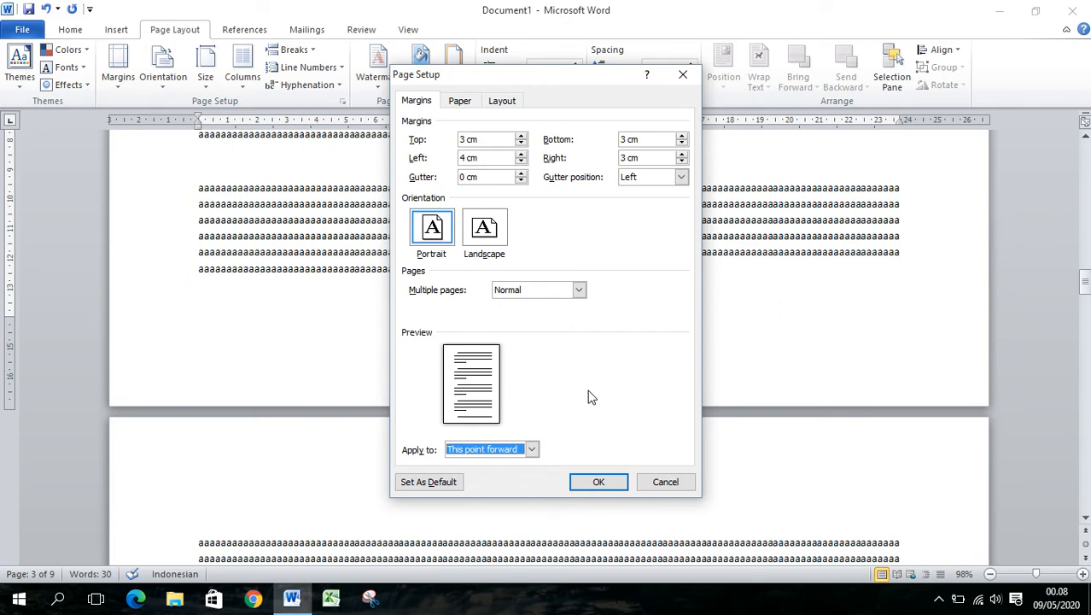
click(600, 483)
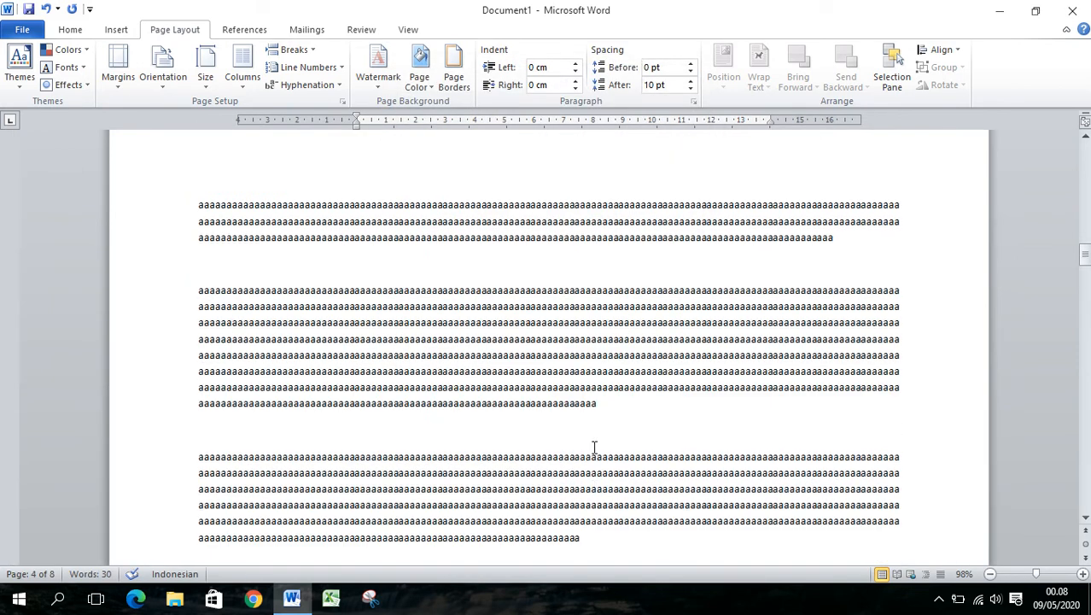
Examine the page orientations from page 2 through page 4 and where the text ends on page 4
scroll(581, 369, up, 15)
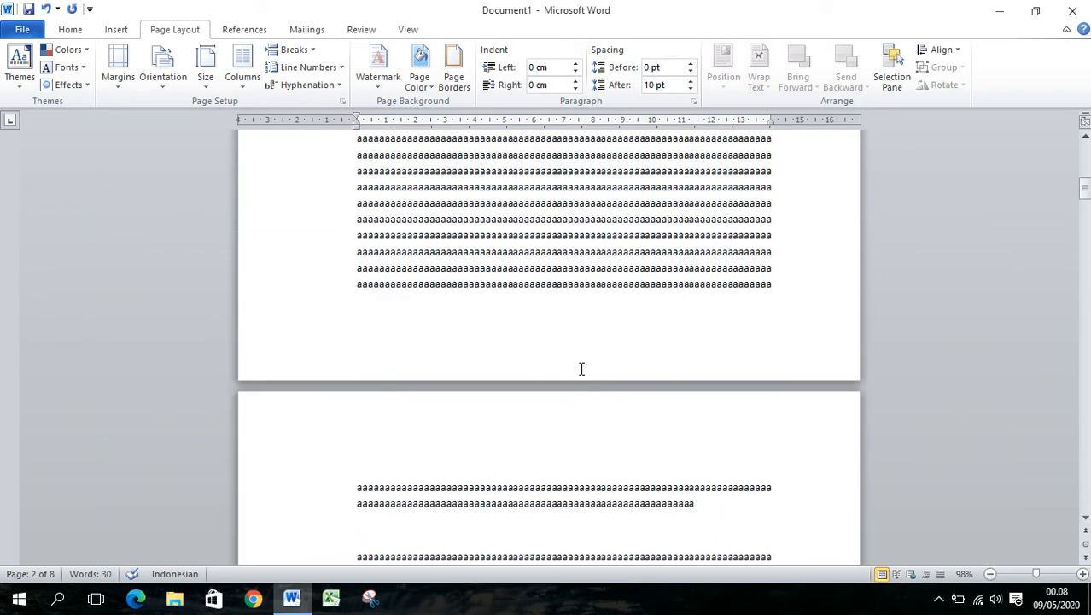
scroll(581, 369, down, 10)
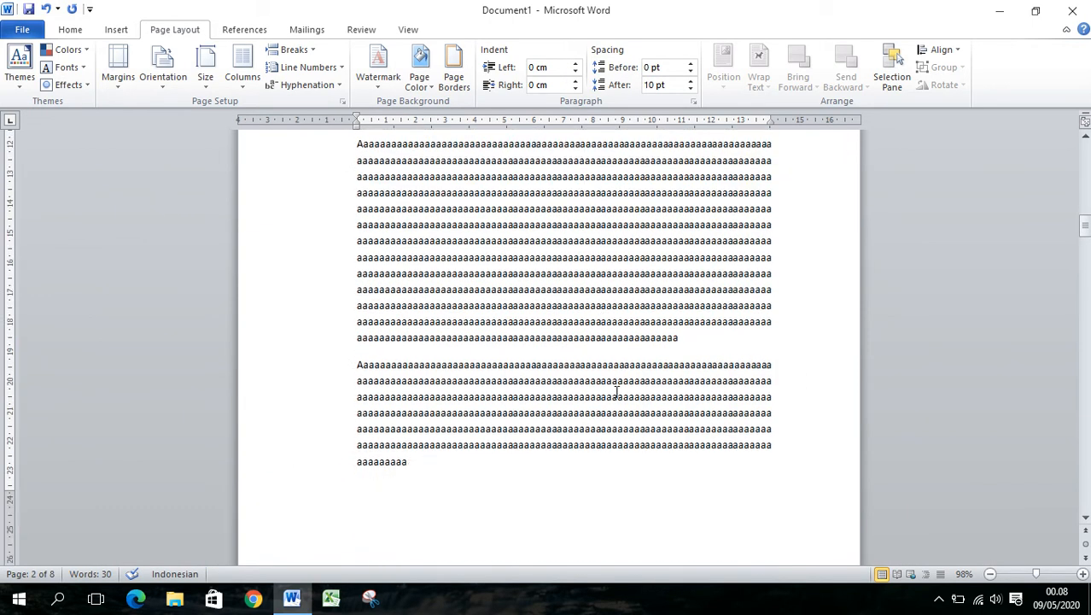
scroll(616, 388, up, 4)
scroll(617, 388, down, 3)
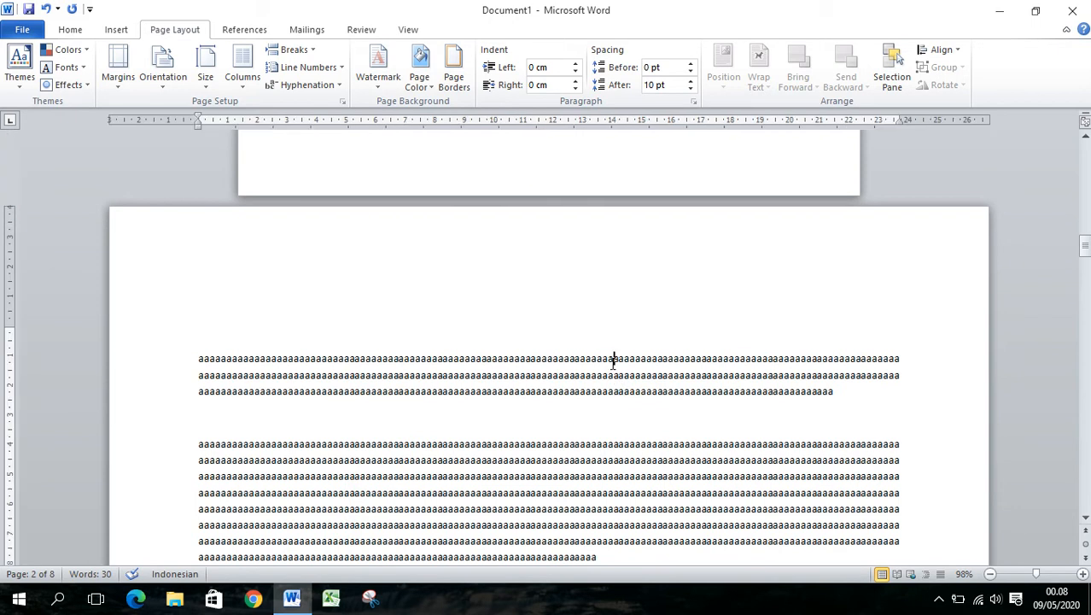
scroll(618, 410, down, 3)
scroll(619, 415, down, 8)
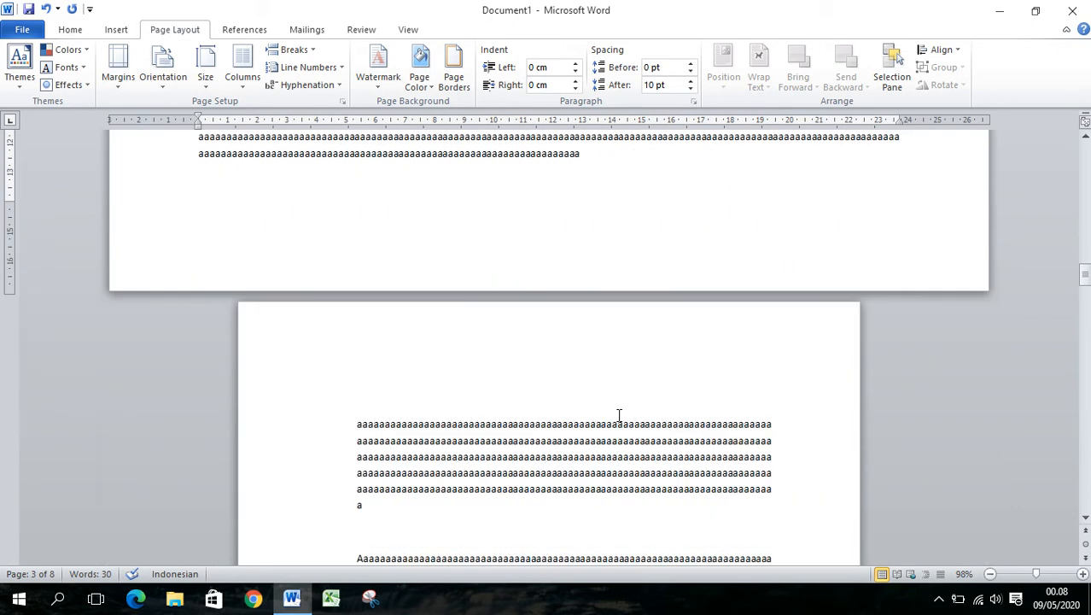
click(621, 446)
scroll(649, 478, down, 15)
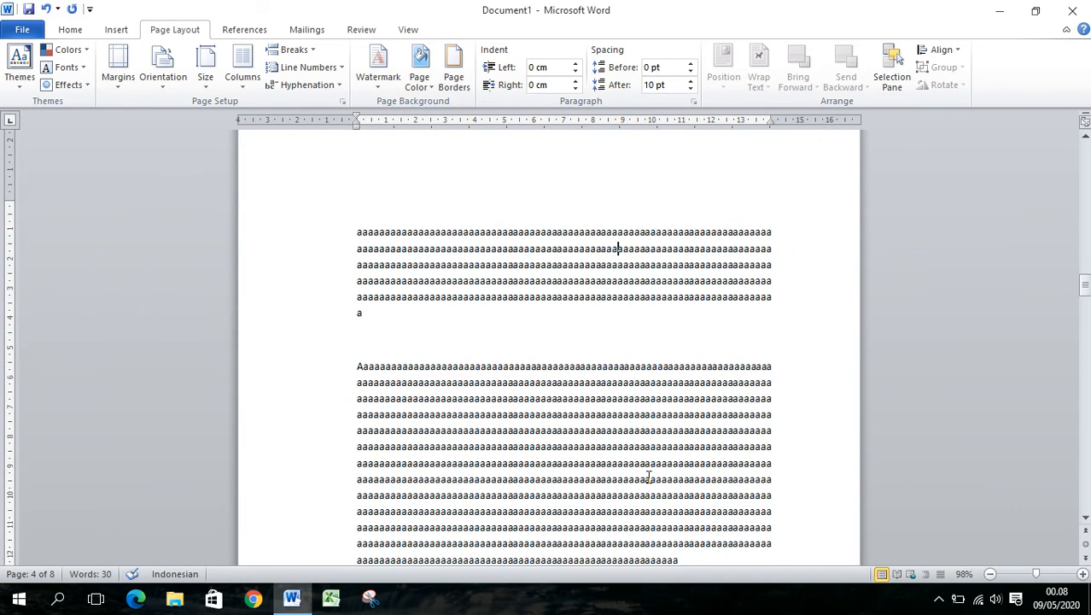
scroll(705, 370, up, 3)
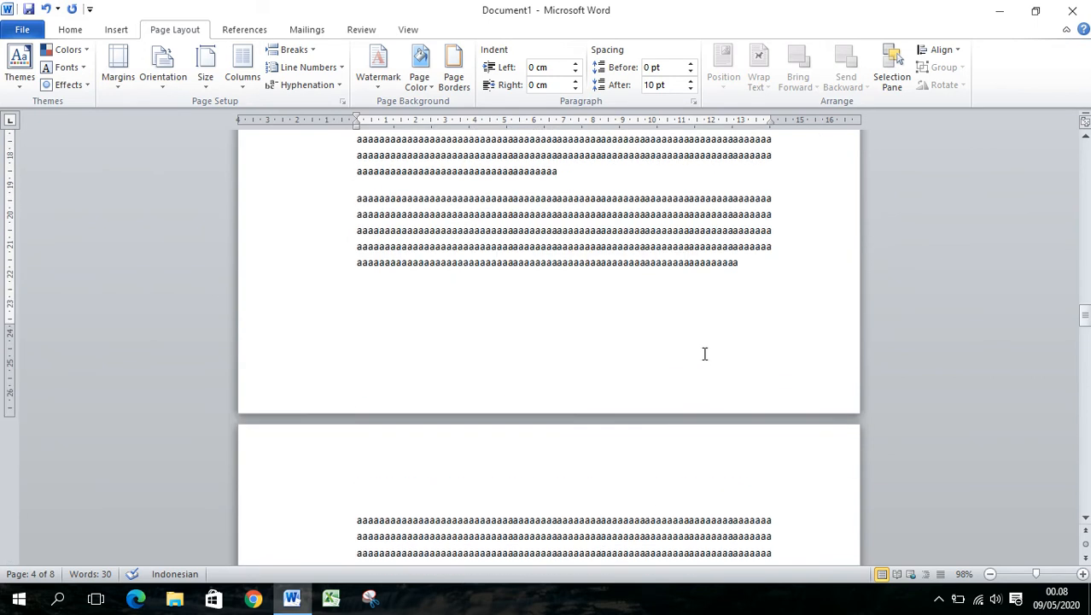
Place the cursor at the end of the last paragraph on page 4 and set the orientation to Landscape from this point forward
click(747, 265)
scroll(632, 397, up, 5)
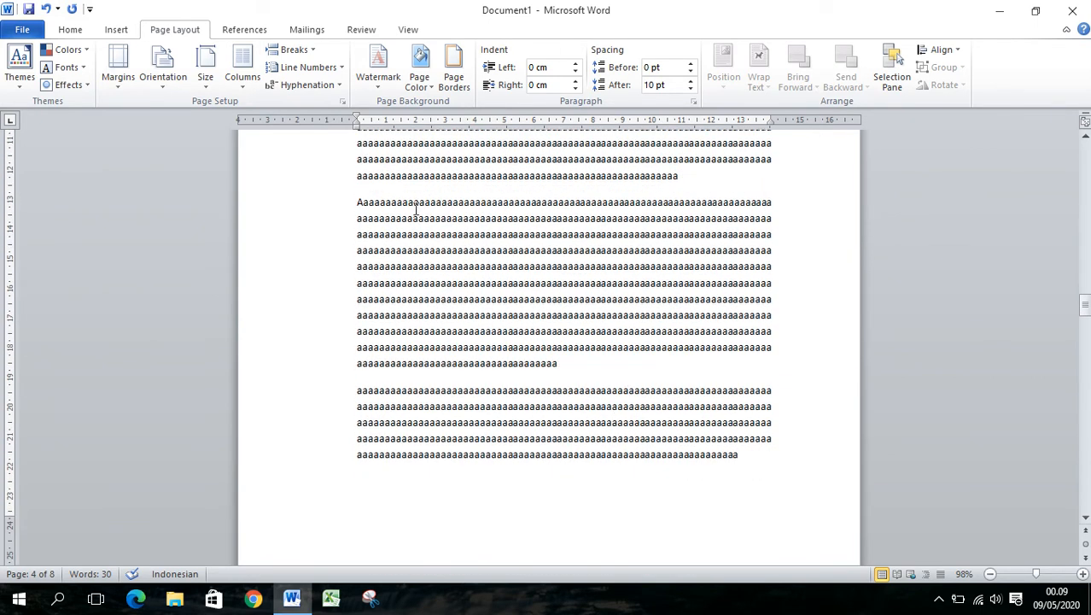
click(342, 102)
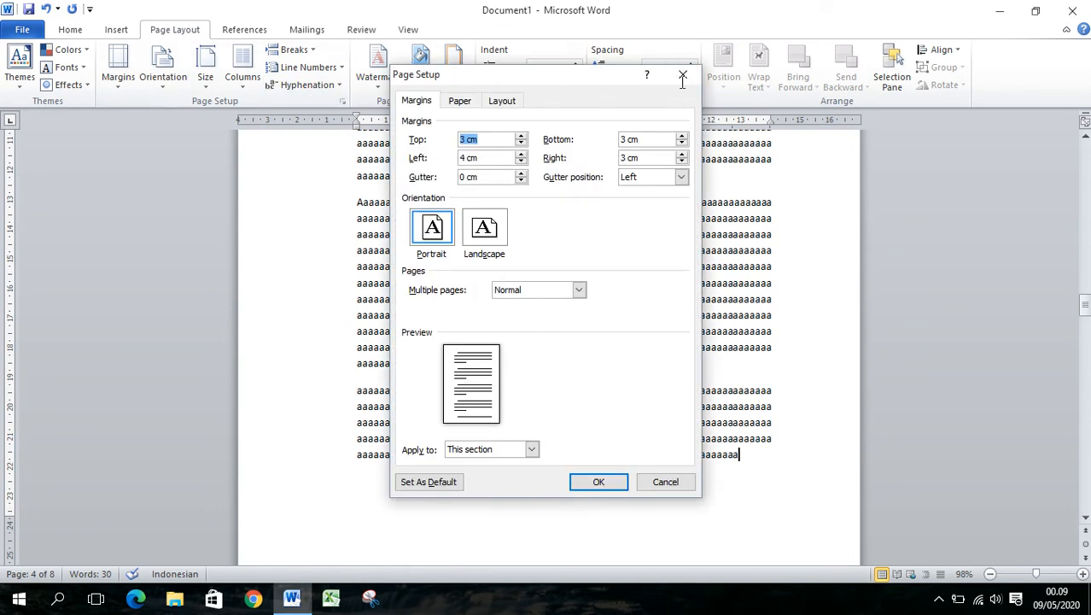
click(683, 74)
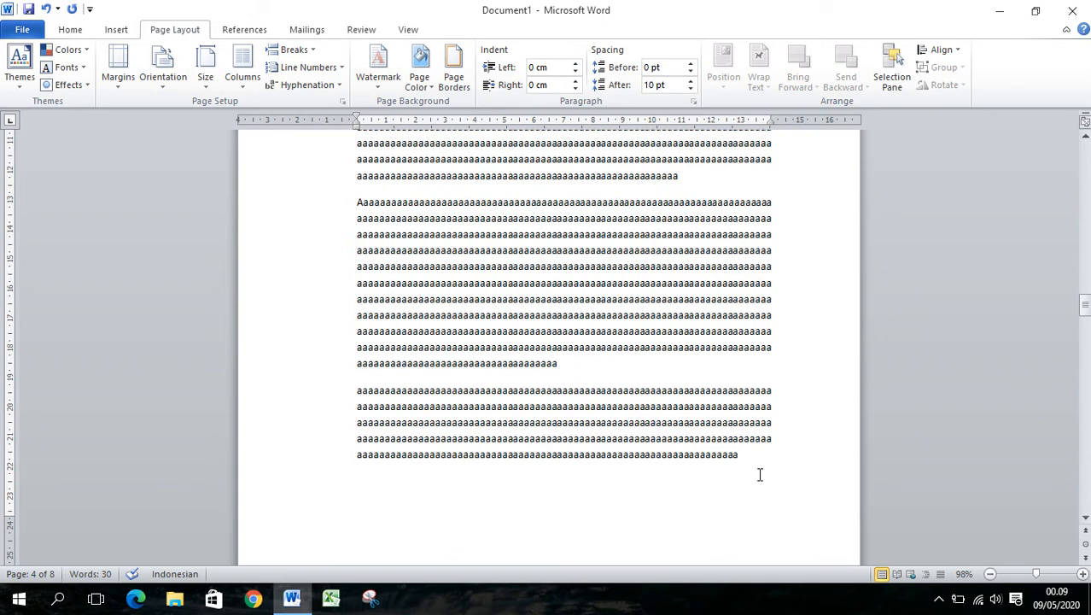
scroll(739, 470, down, 2)
scroll(744, 471, down, 1)
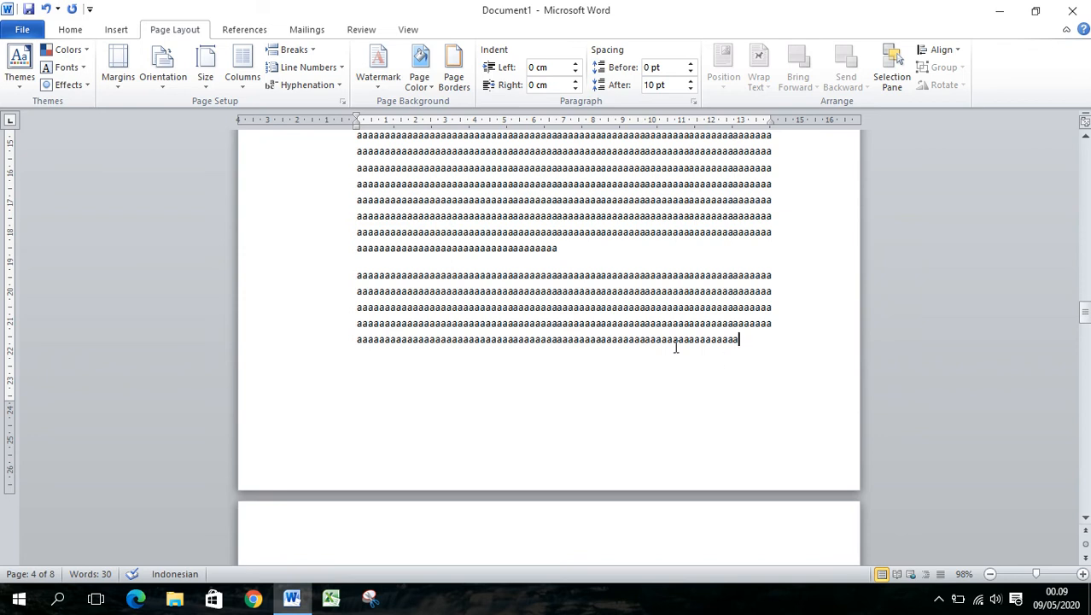
click(342, 100)
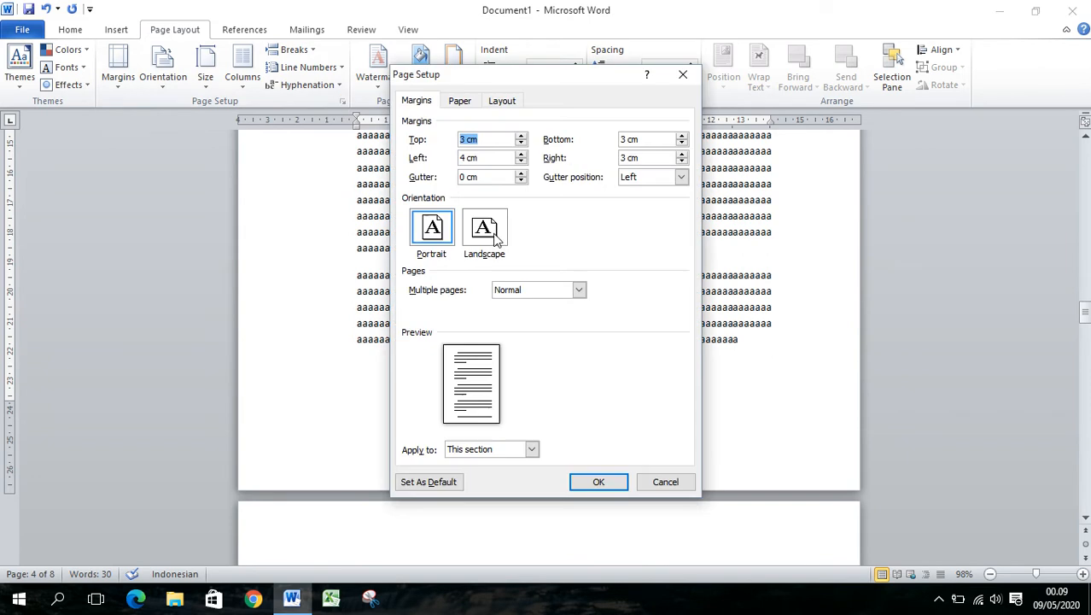
click(483, 236)
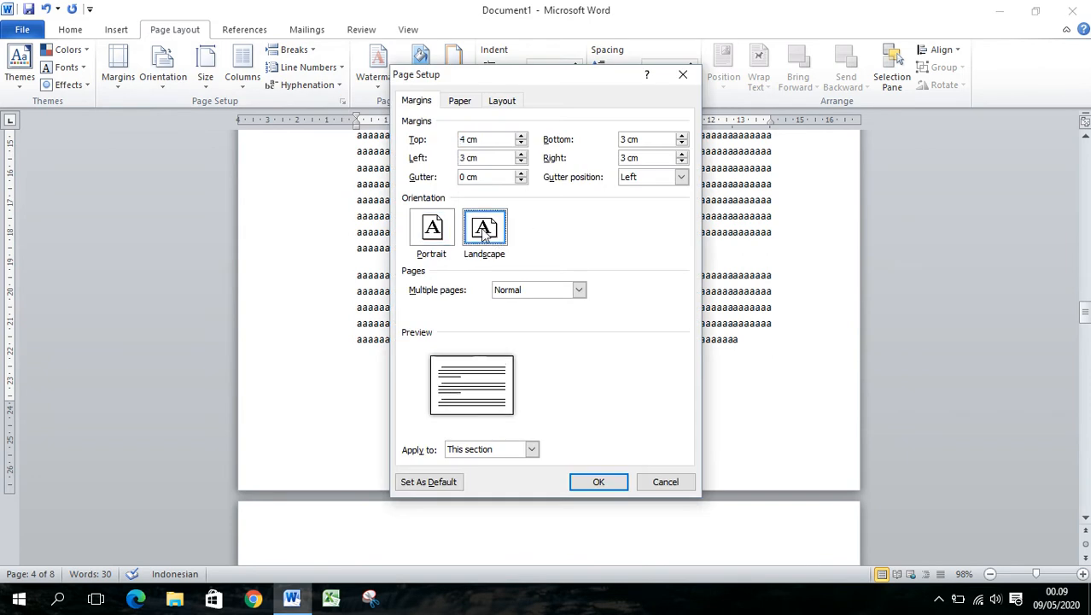
click(529, 450)
click(518, 475)
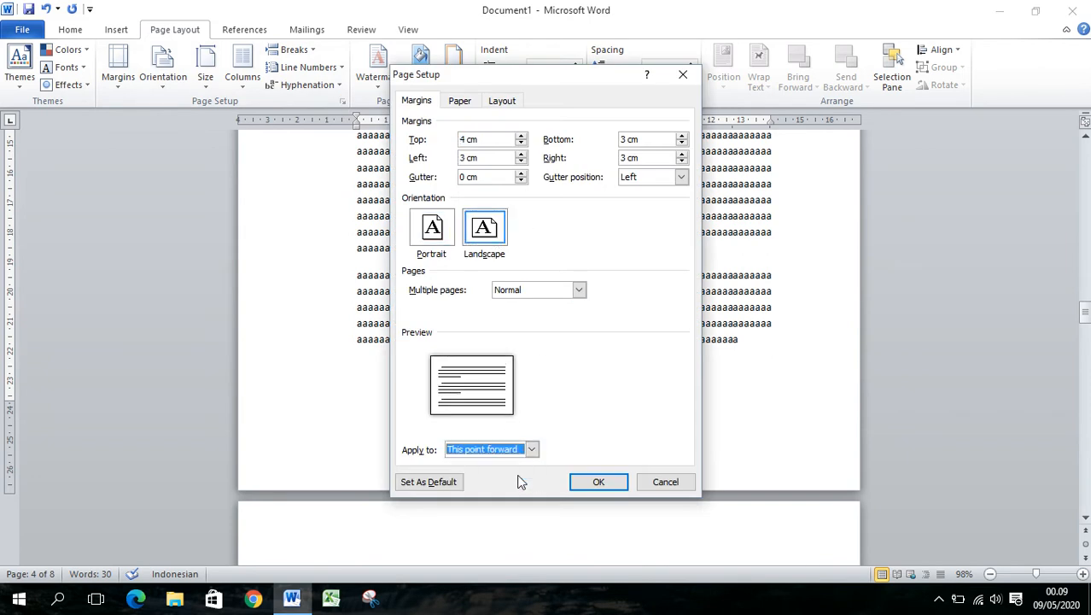
click(609, 481)
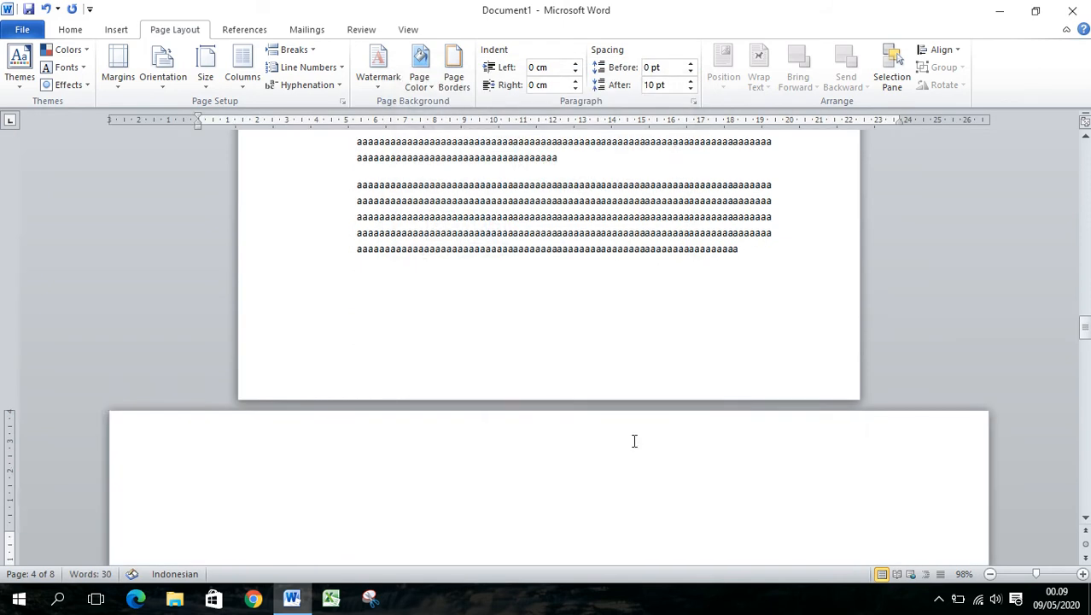
Delete text from the last paragraph on page 6 so it ends on that page, and place the cursor at its end
scroll(634, 441, down, 15)
scroll(636, 444, down, 12)
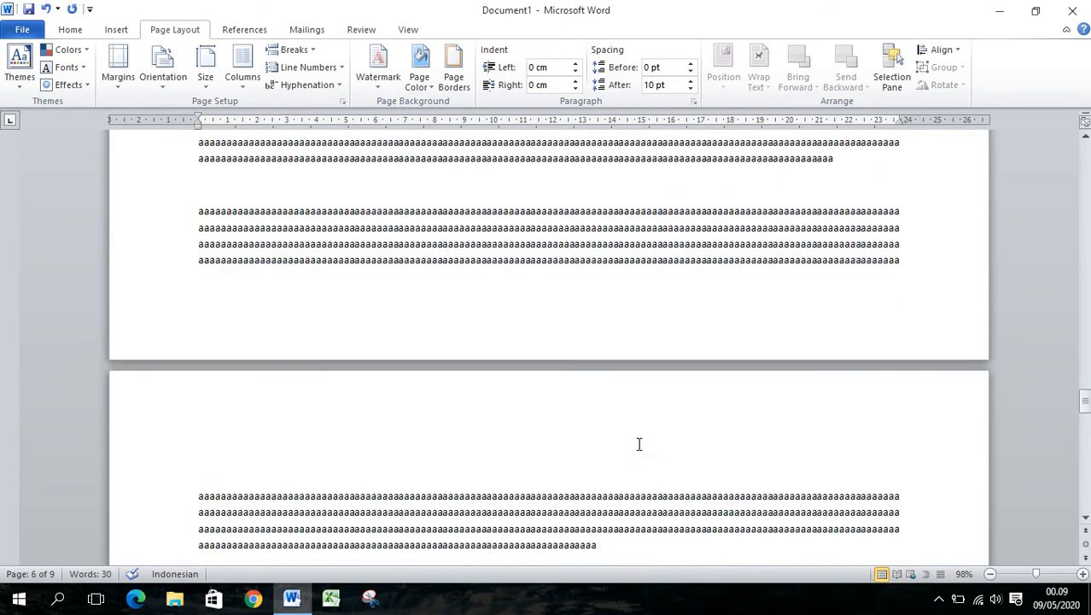
drag(570, 212, 646, 259)
key(Delete)
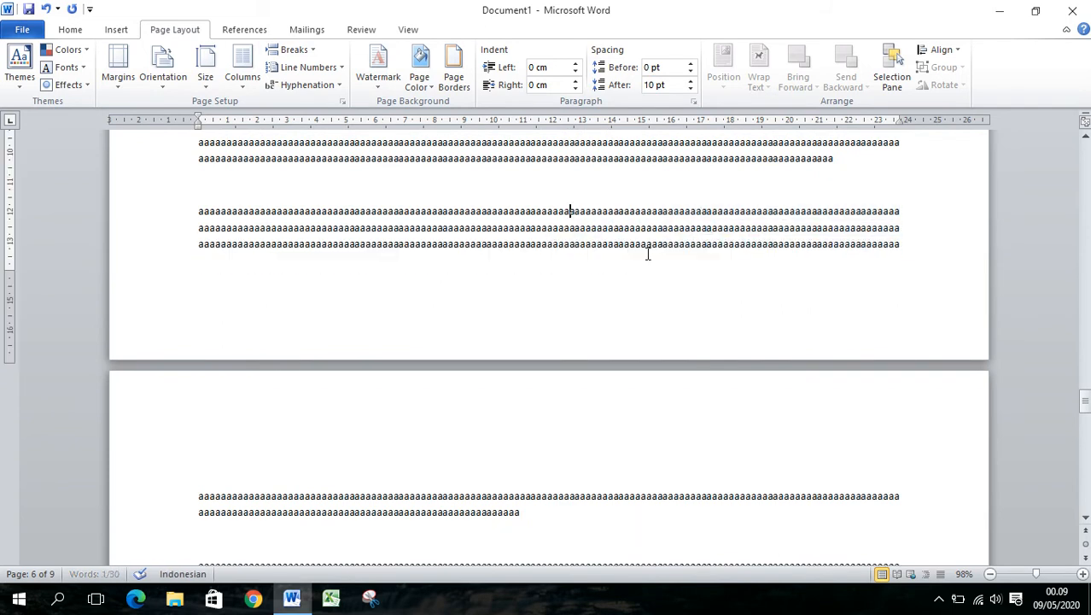
key(ctrl+z)
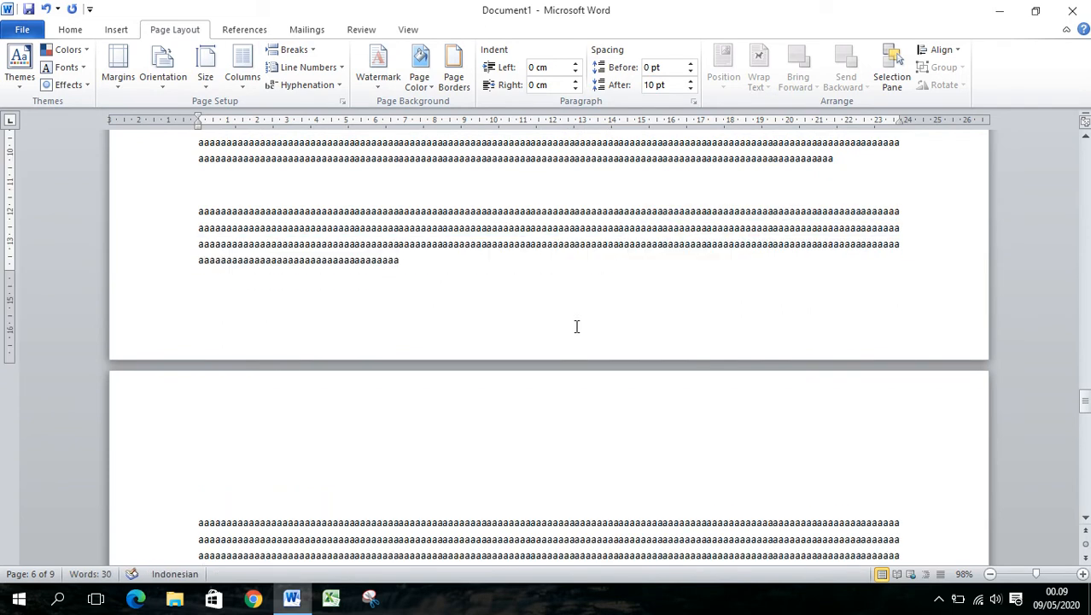
click(482, 277)
Set the orientation to Portrait from this point forward, starting at the end of the text on page 6
click(343, 102)
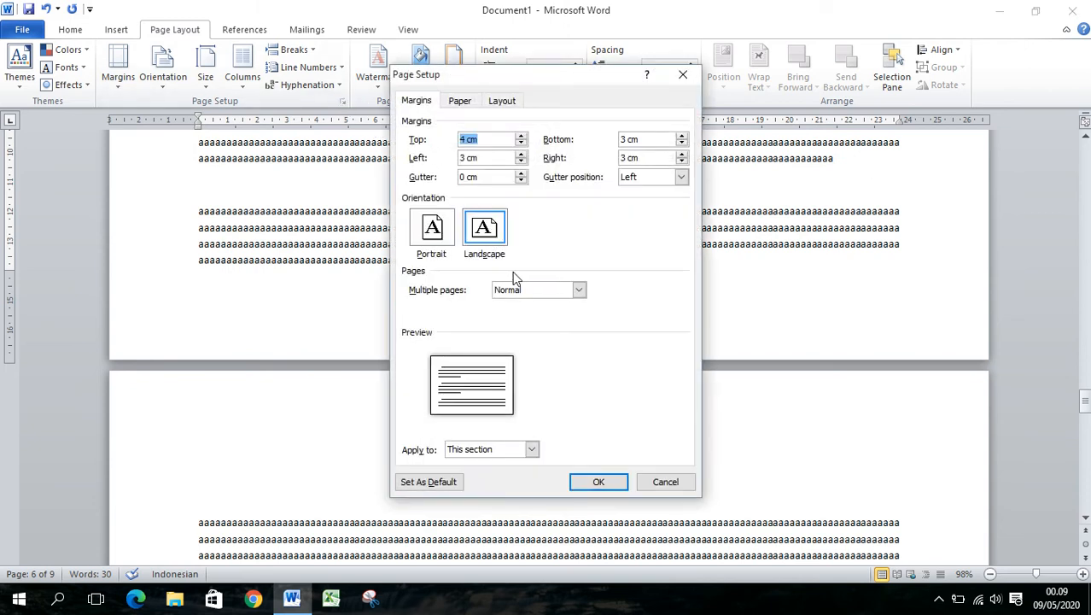
click(434, 234)
click(531, 449)
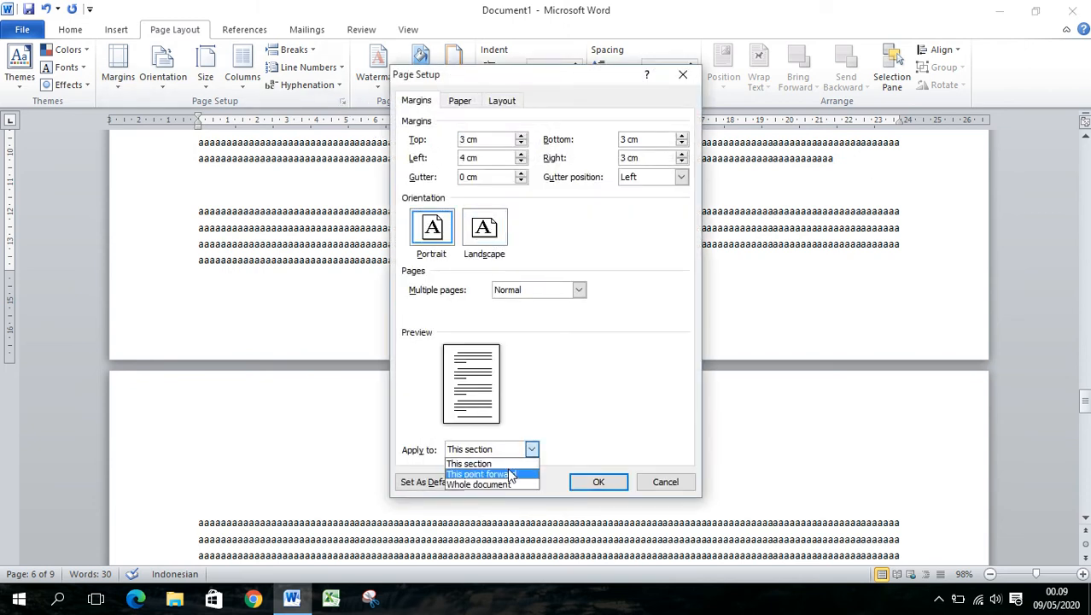
click(511, 467)
click(611, 482)
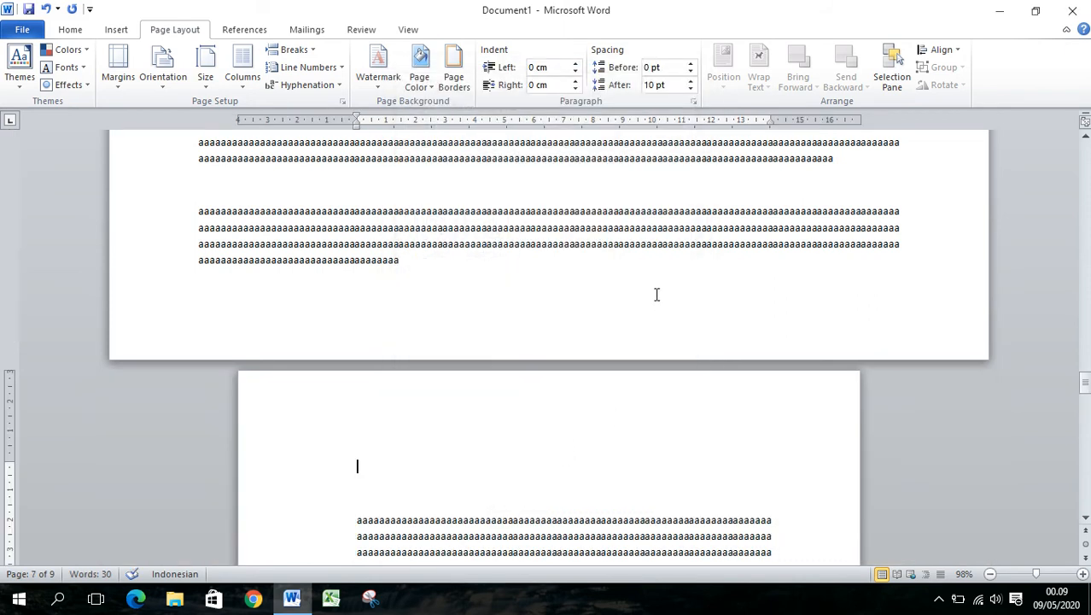
Zoom the document out to 20% and examine the sequence of portrait and landscape pages from the first page to the last
scroll(652, 278, up, 20)
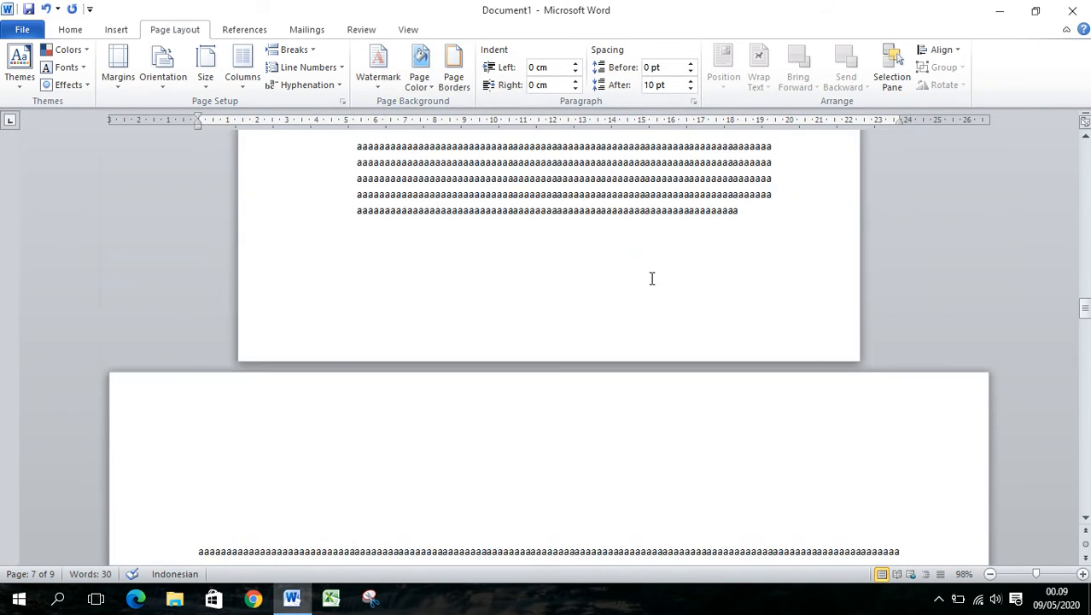
drag(1085, 307, 1085, 153)
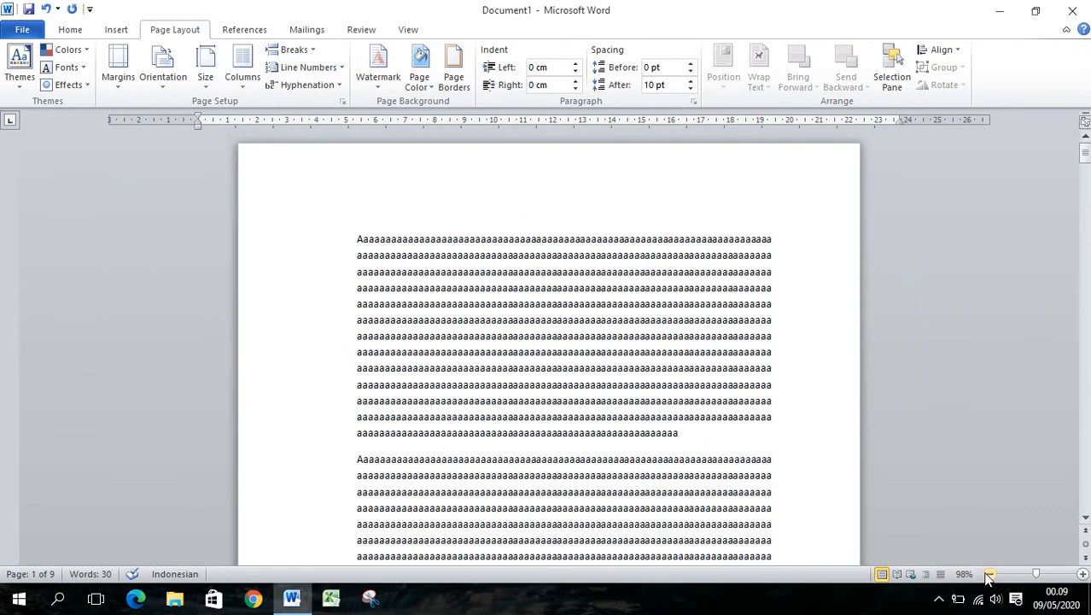
click(990, 574)
click(991, 574)
click(990, 574)
click(991, 573)
click(990, 574)
click(990, 573)
click(990, 574)
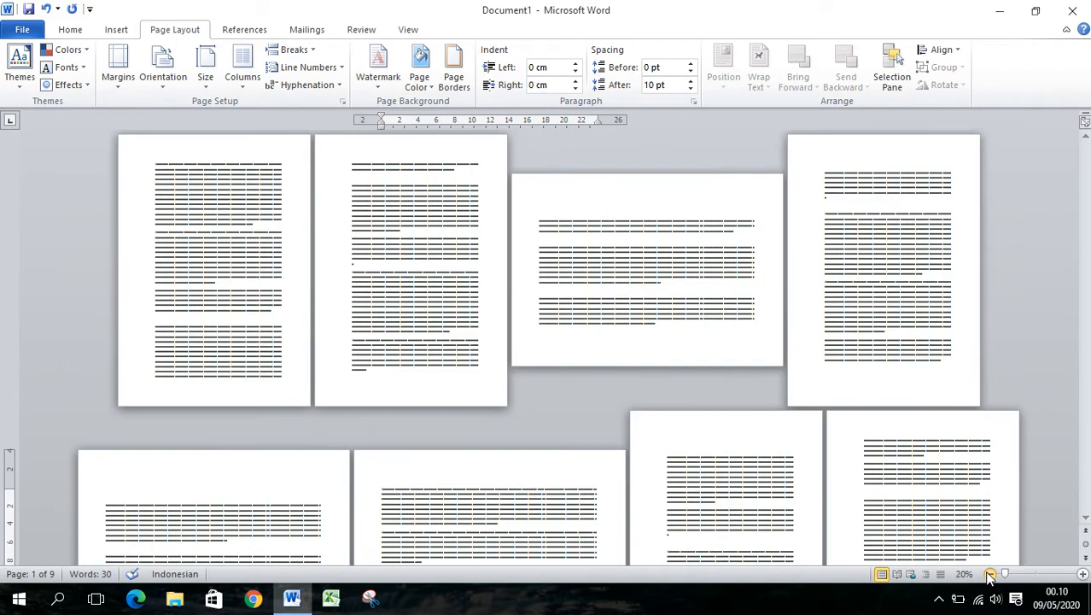
click(990, 574)
drag(145, 205, 318, 289)
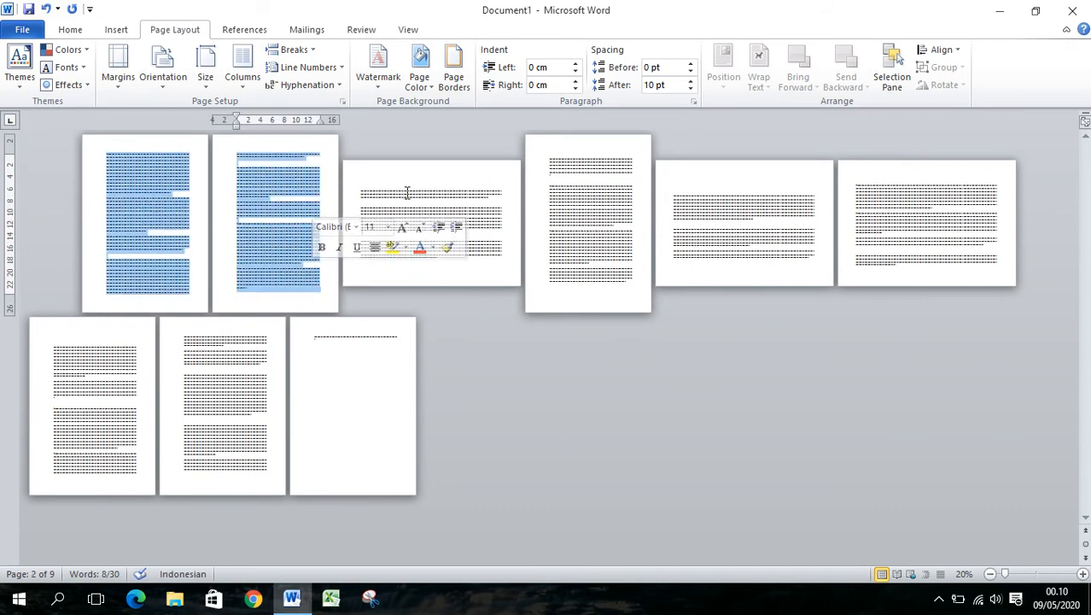
drag(407, 192, 500, 257)
drag(581, 159, 634, 256)
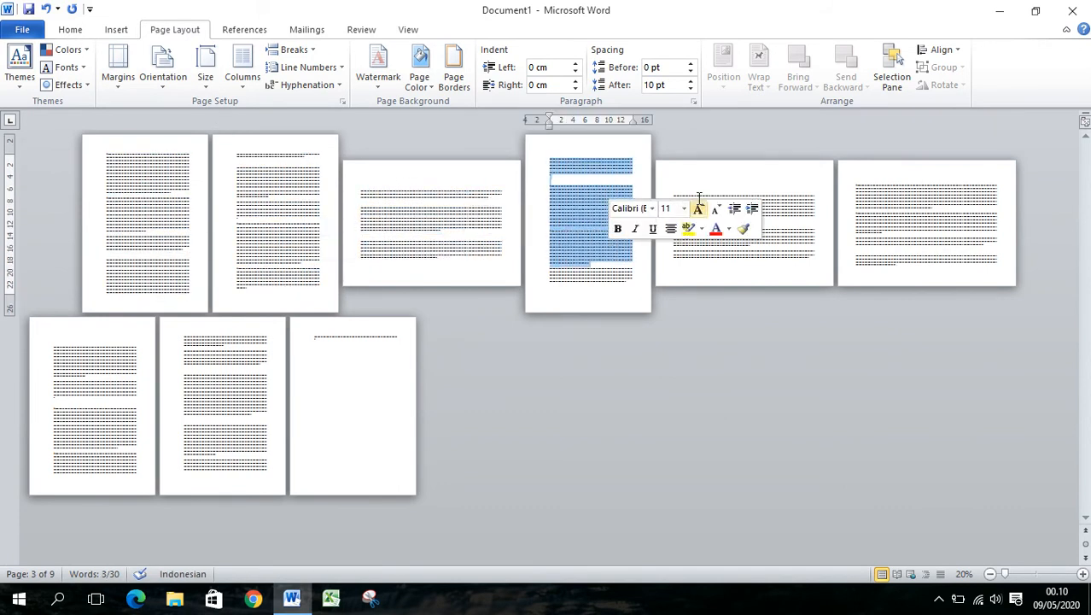
drag(708, 183, 980, 254)
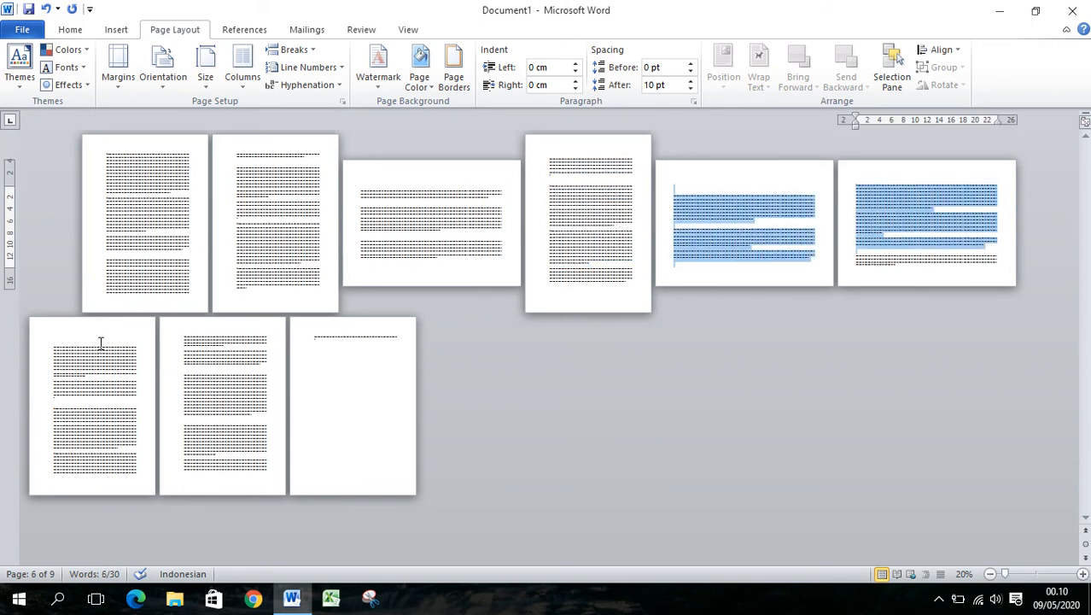
drag(101, 342, 339, 464)
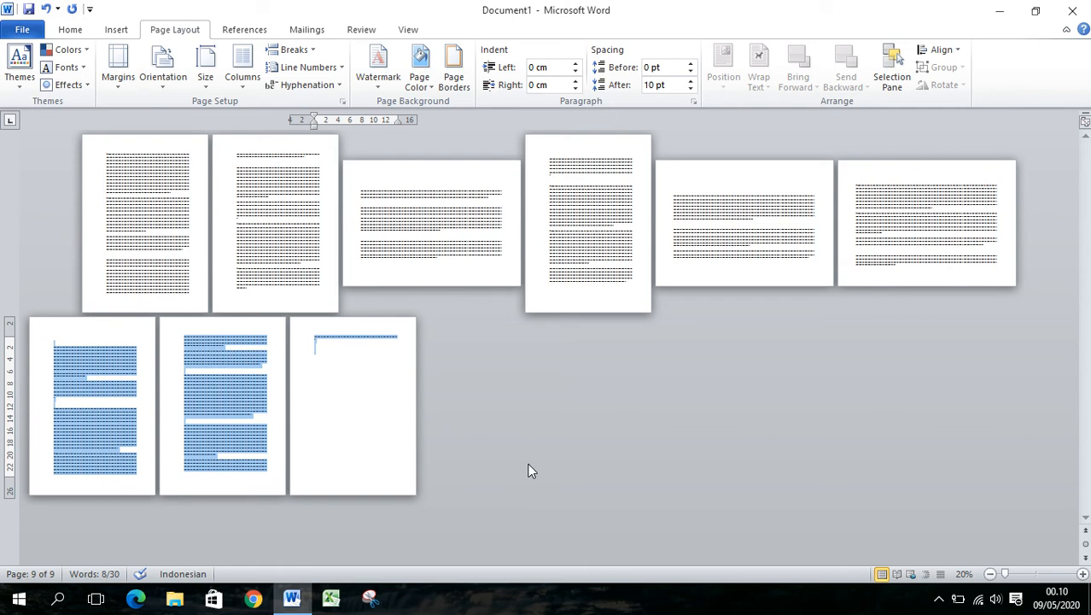
click(239, 385)
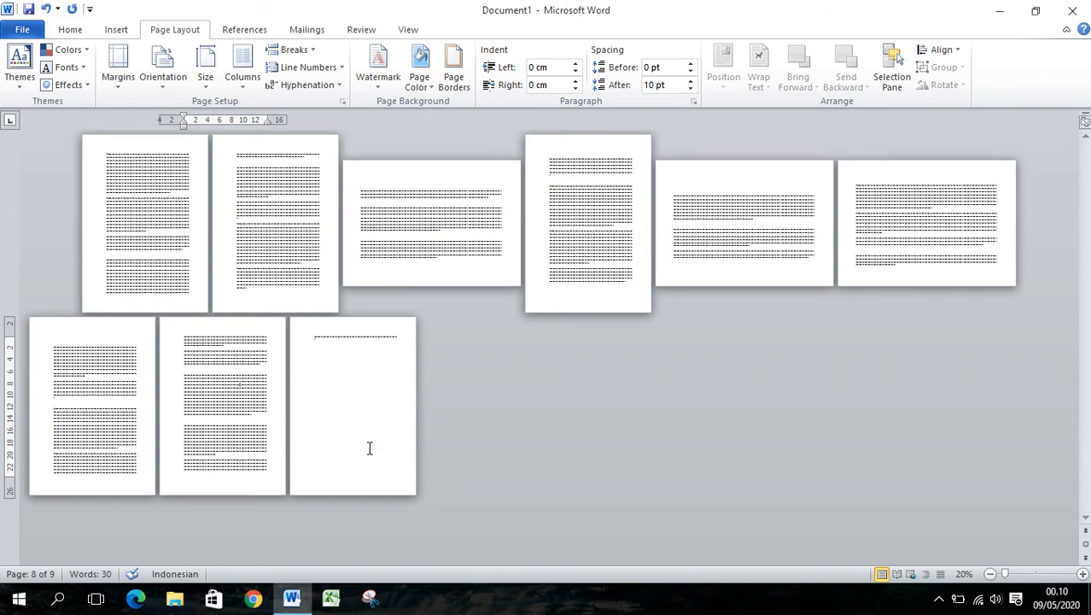
click(597, 246)
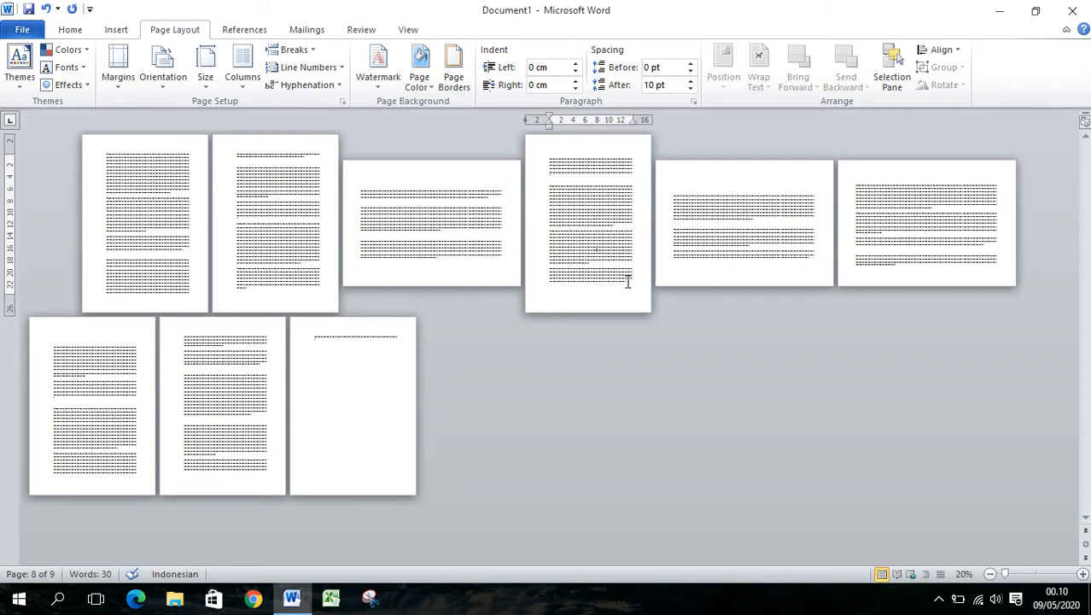
Restore the zoom to 98% and return to the start of page 1
click(1036, 574)
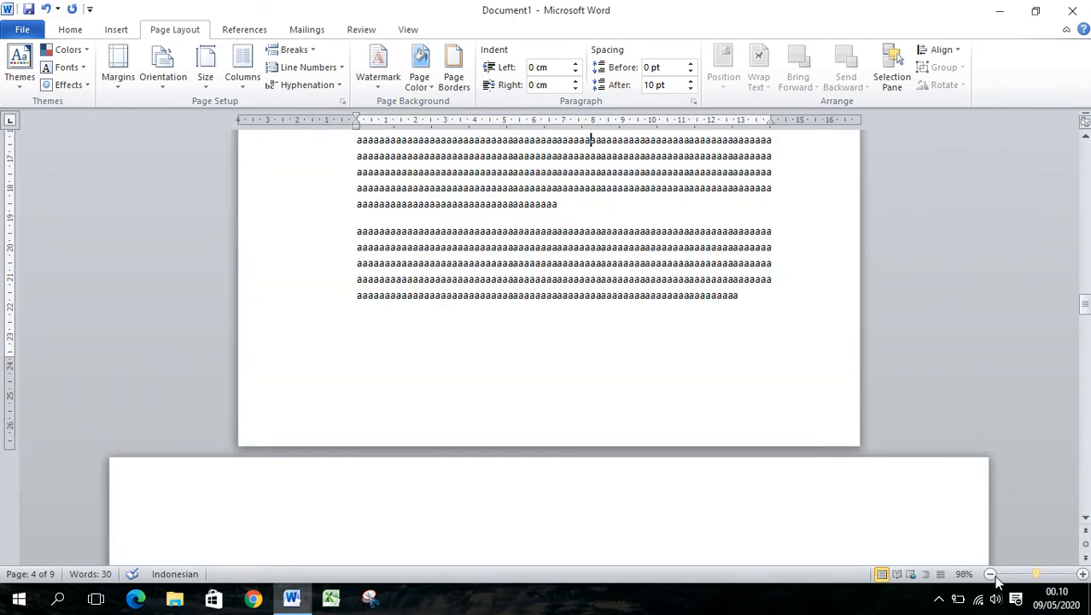
scroll(683, 487, up, 10)
scroll(686, 474, up, 15)
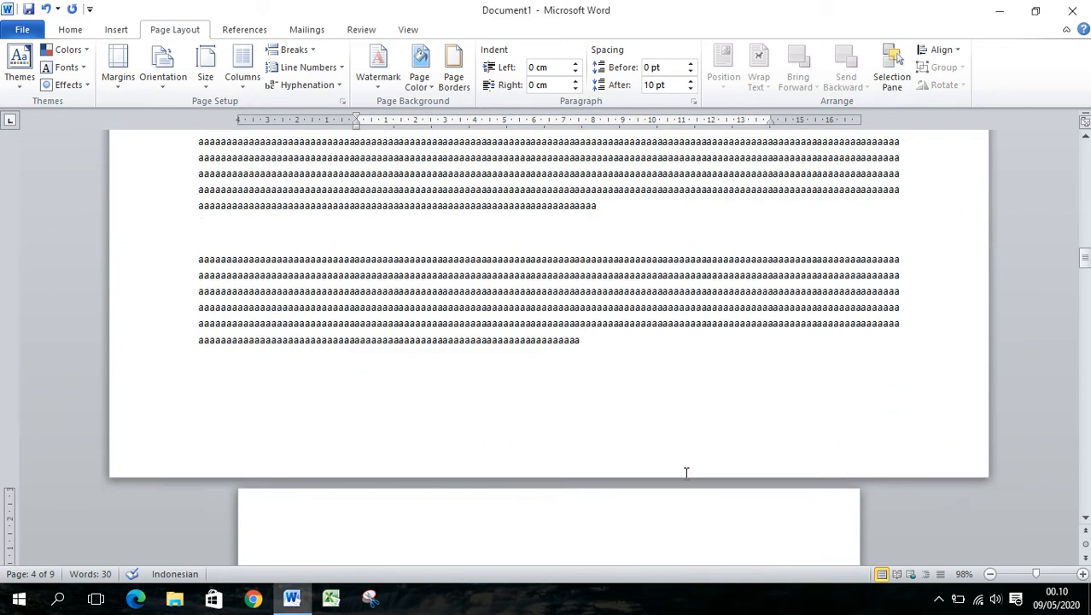
scroll(685, 474, up, 6)
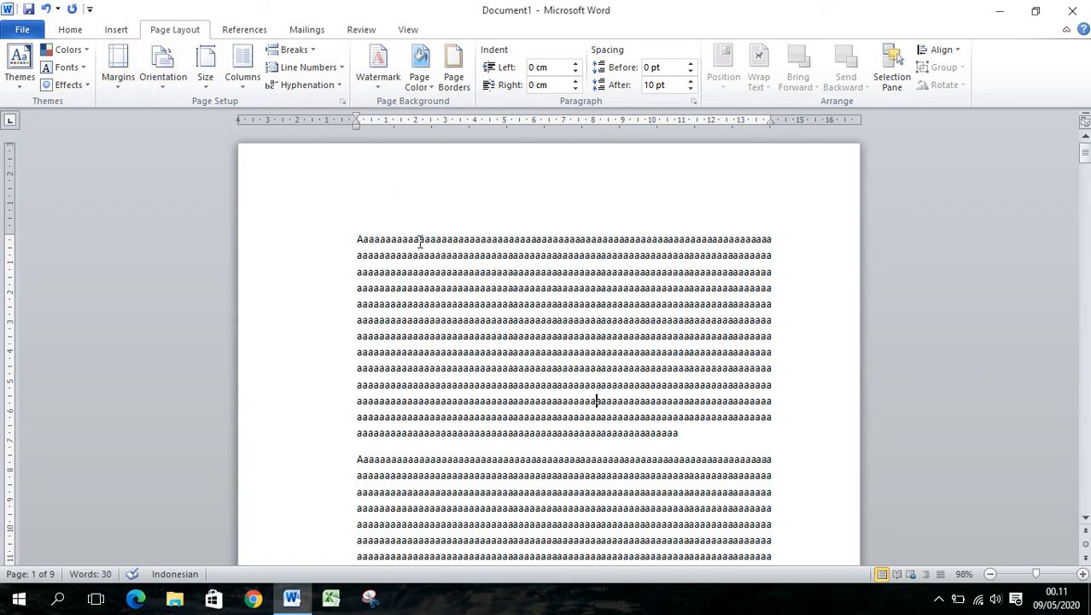
Try adding centred page numbers in the footer with the Plain Number 2 style and check the first page
click(113, 33)
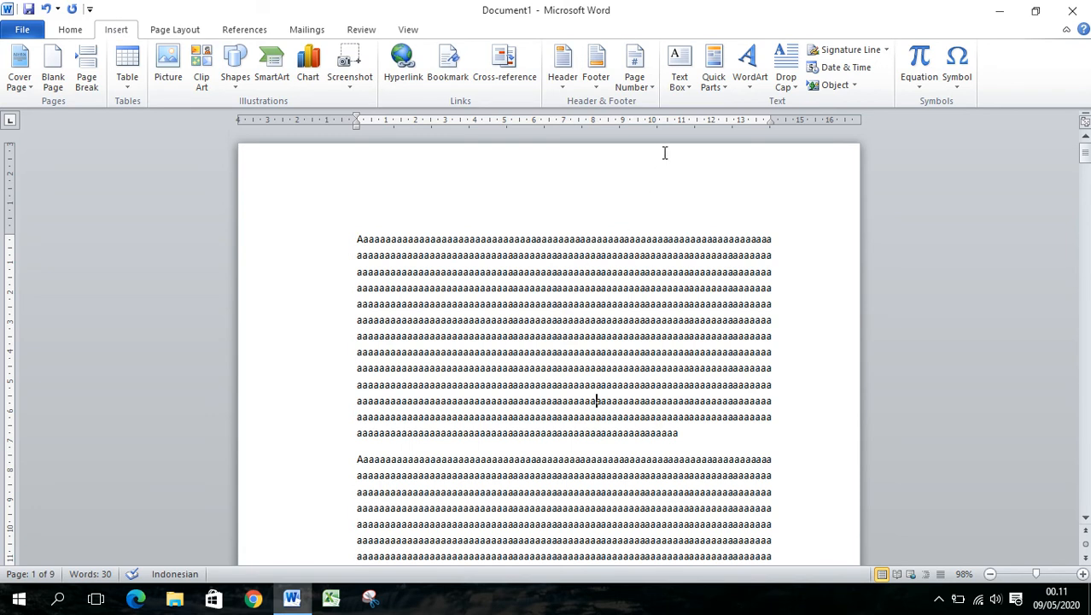
click(654, 88)
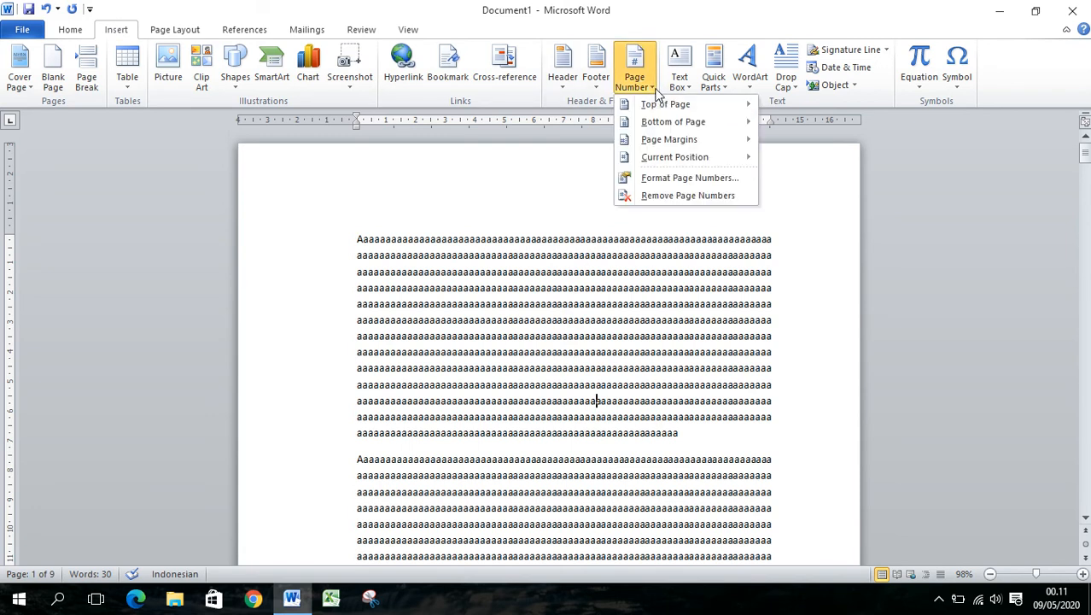
click(673, 124)
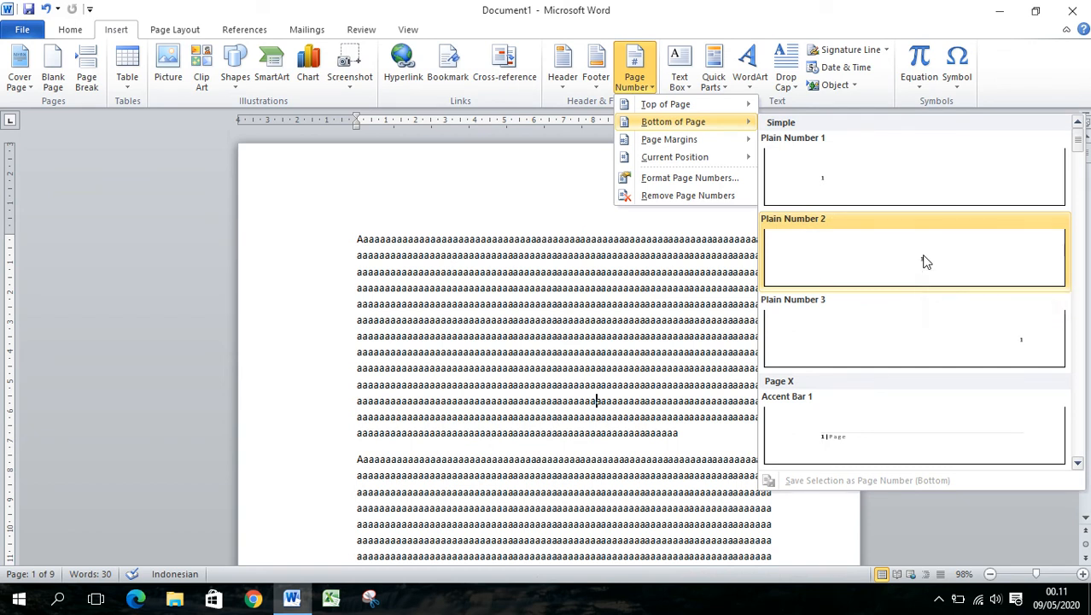
click(926, 260)
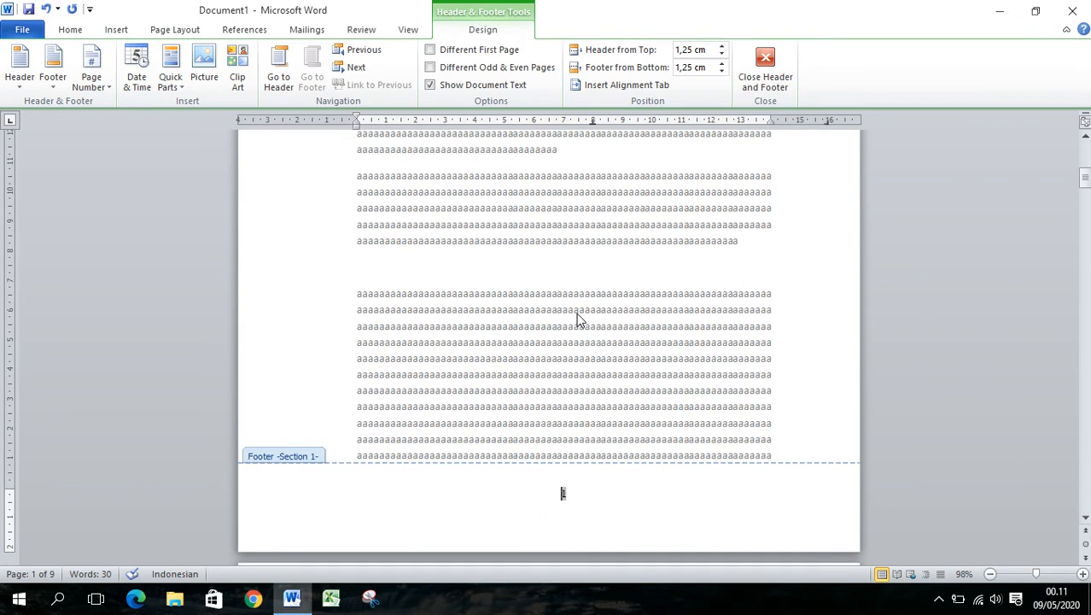
double_click(577, 312)
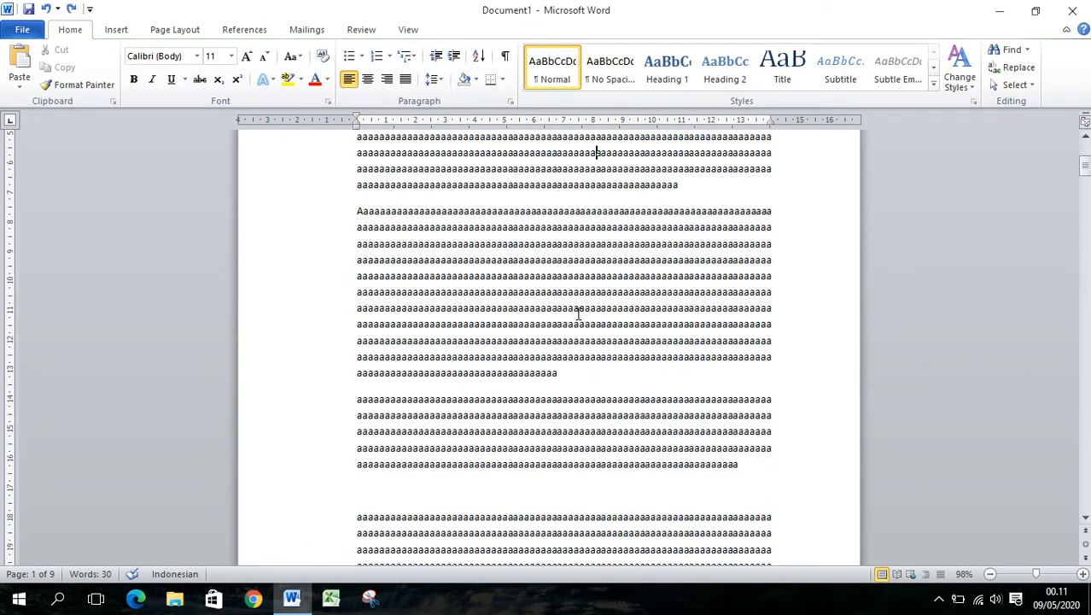
scroll(570, 397, down, 4)
scroll(567, 391, up, 10)
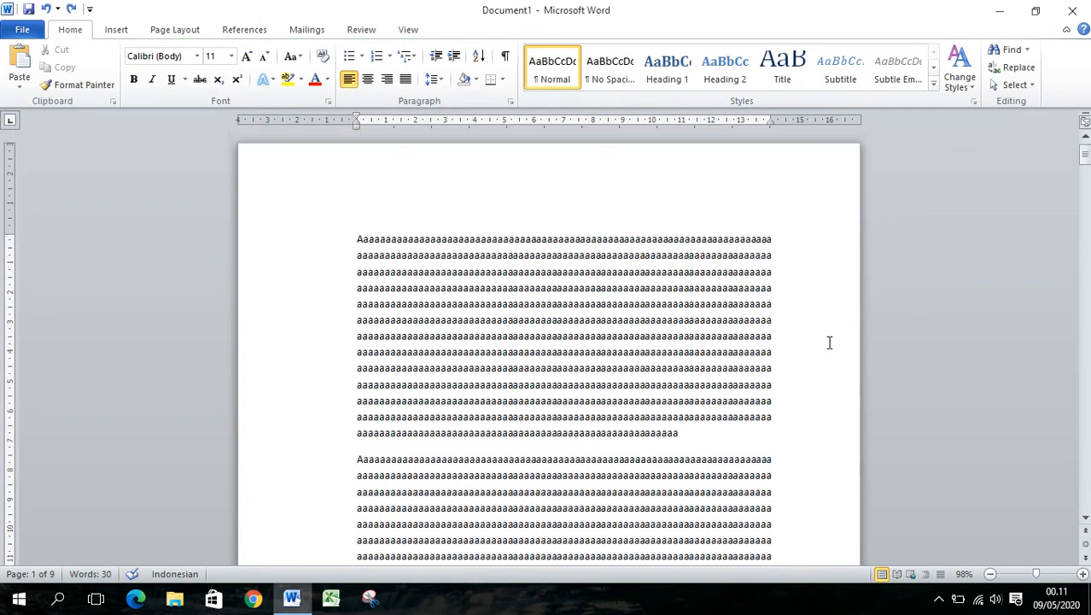
Insert page numbers at the bottom of the page using the Plain Number 2 style
click(116, 30)
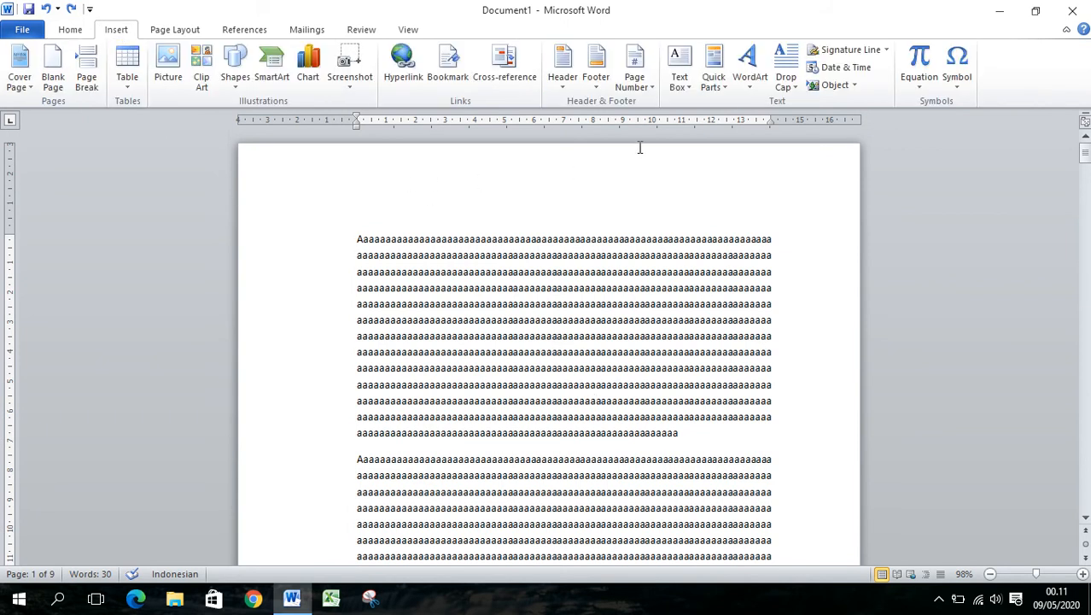
click(649, 86)
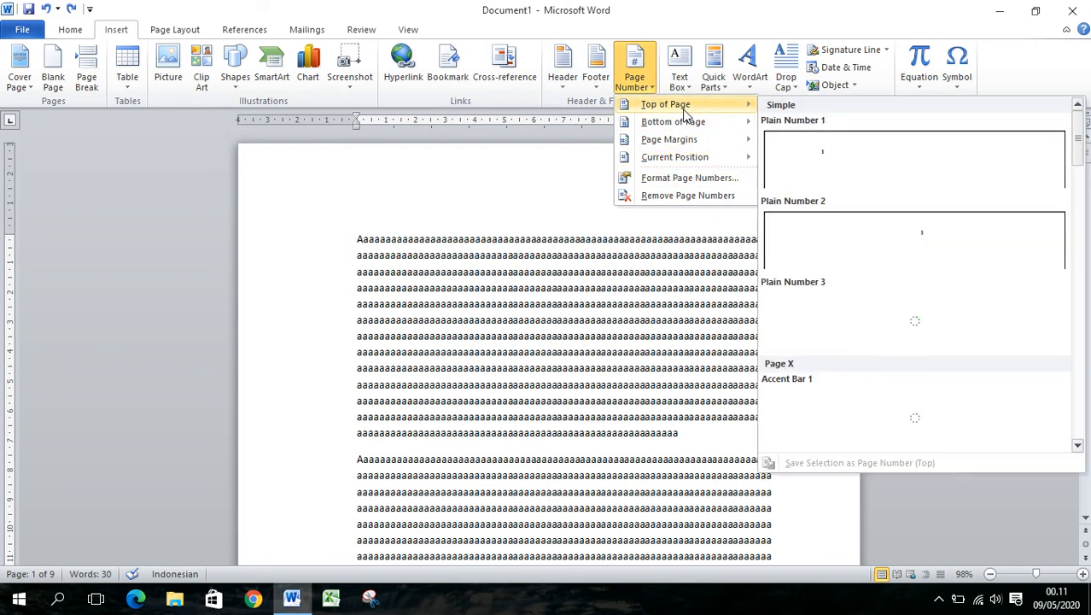
mouse_move(680, 127)
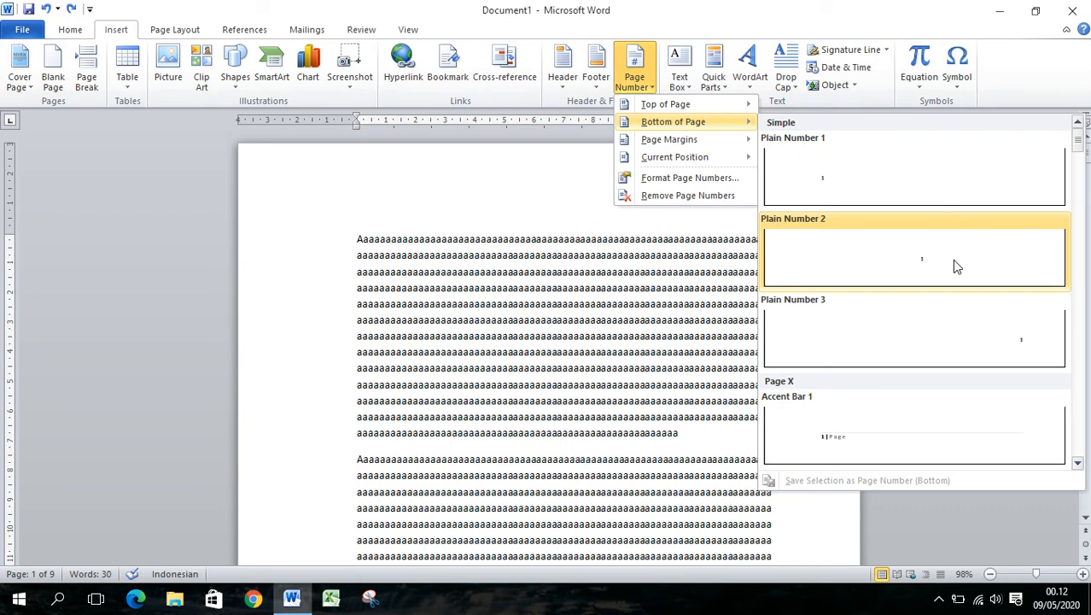
scroll(916, 371, down, 5)
scroll(916, 356, up, 5)
click(921, 266)
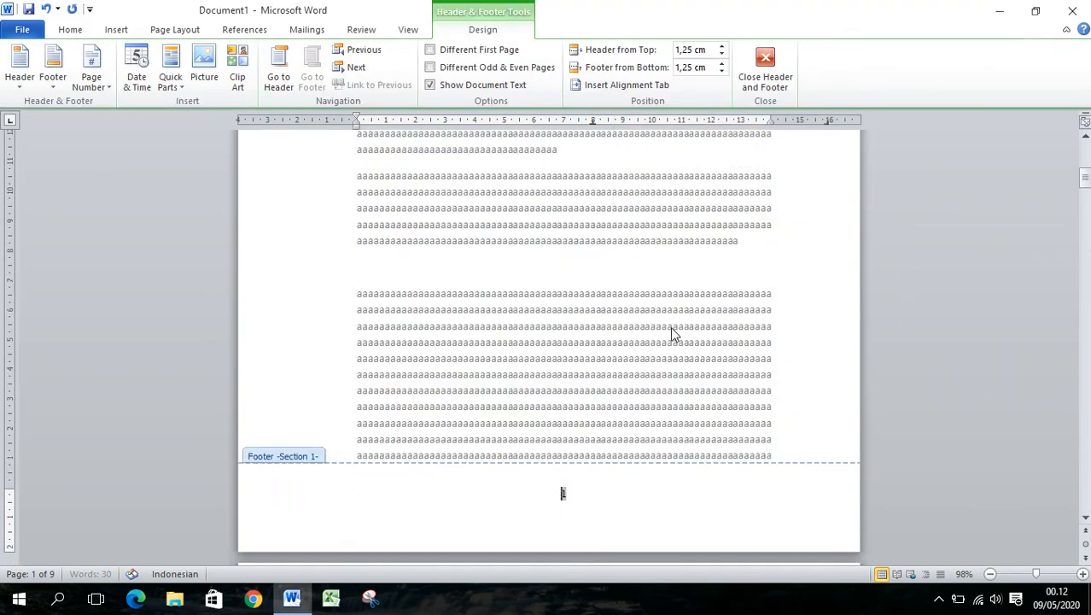
Examine the footers of the portrait and landscape sections up to page 3, and leave footer editing
scroll(670, 335, down, 3)
scroll(593, 354, down, 20)
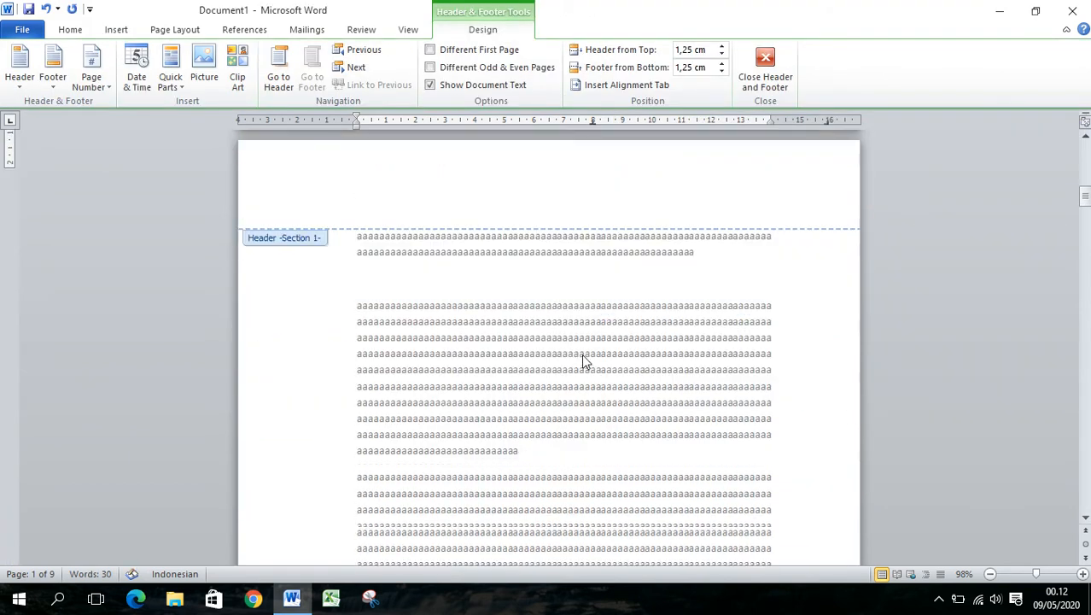
scroll(586, 345, down, 13)
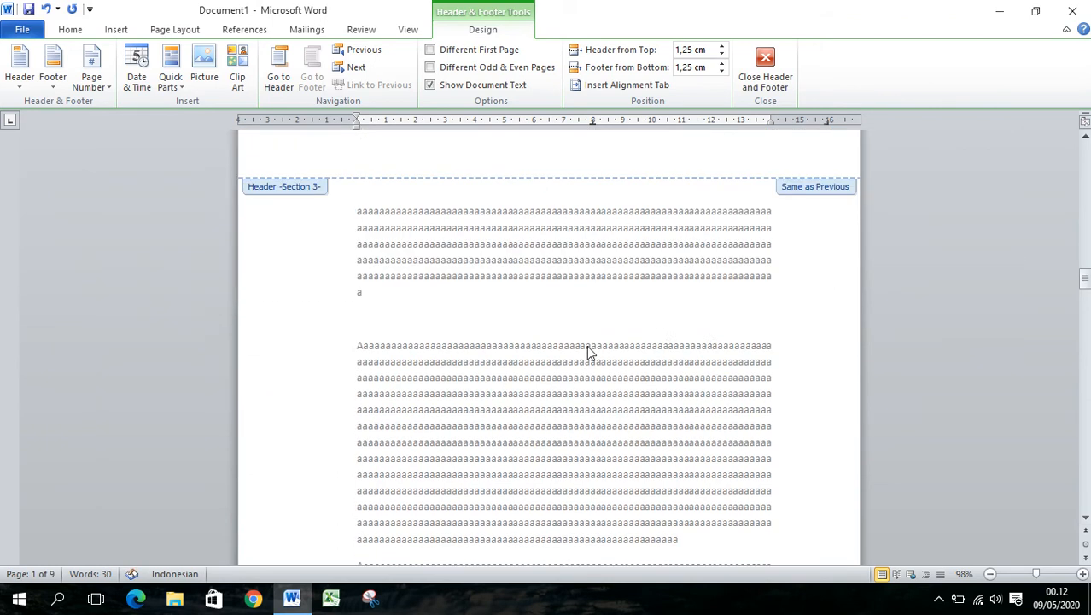
scroll(587, 344, up, 15)
scroll(595, 342, up, 2)
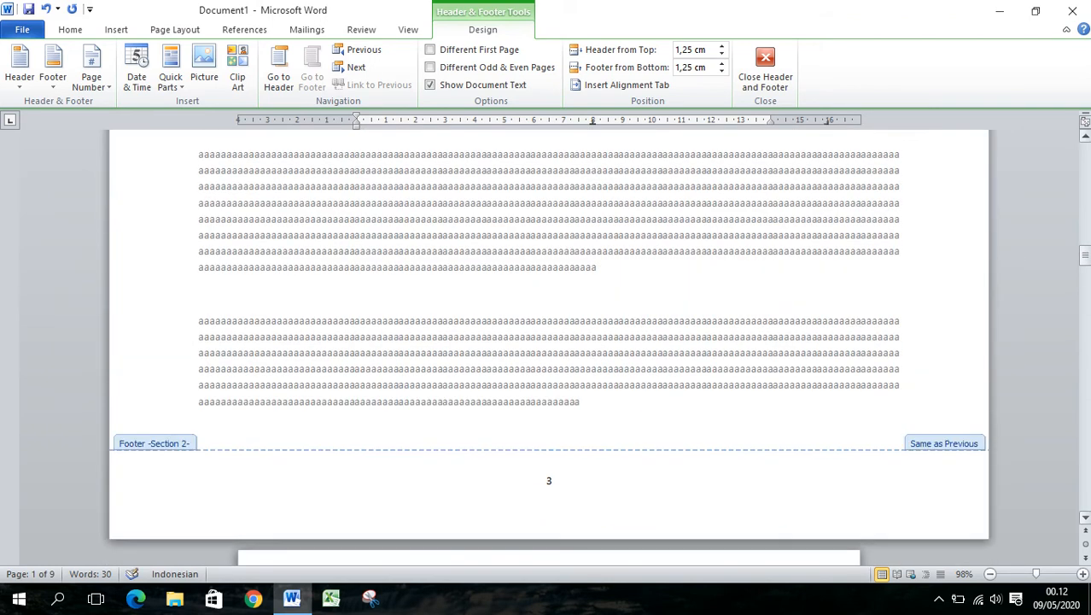
drag(1085, 255, 1085, 139)
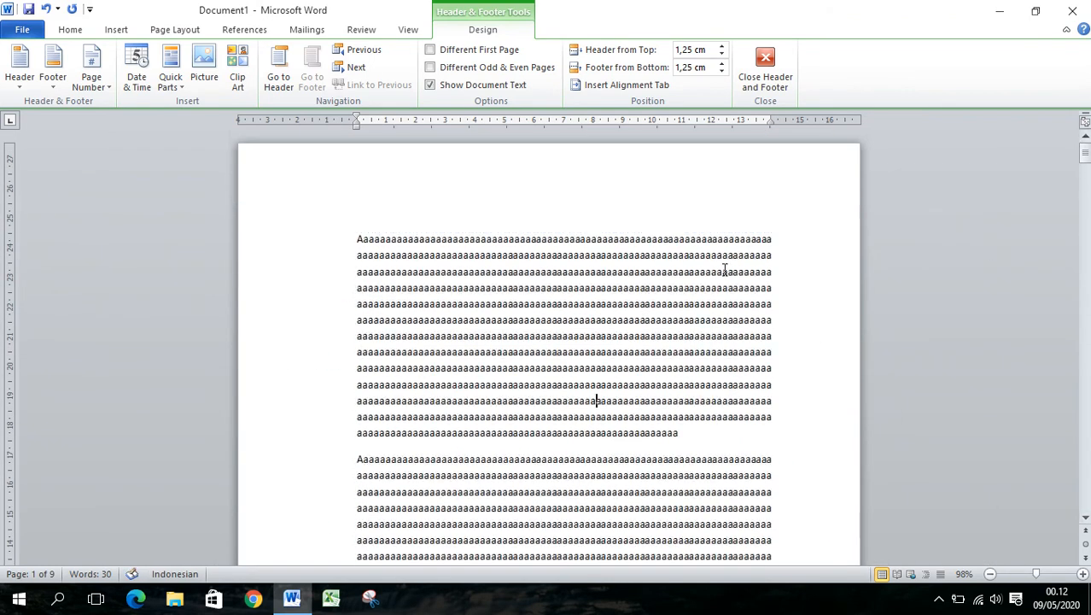
double_click(724, 274)
Examine the page numbers at the bottom of pages 1 to 3 in the normal document view
scroll(627, 331, down, 10)
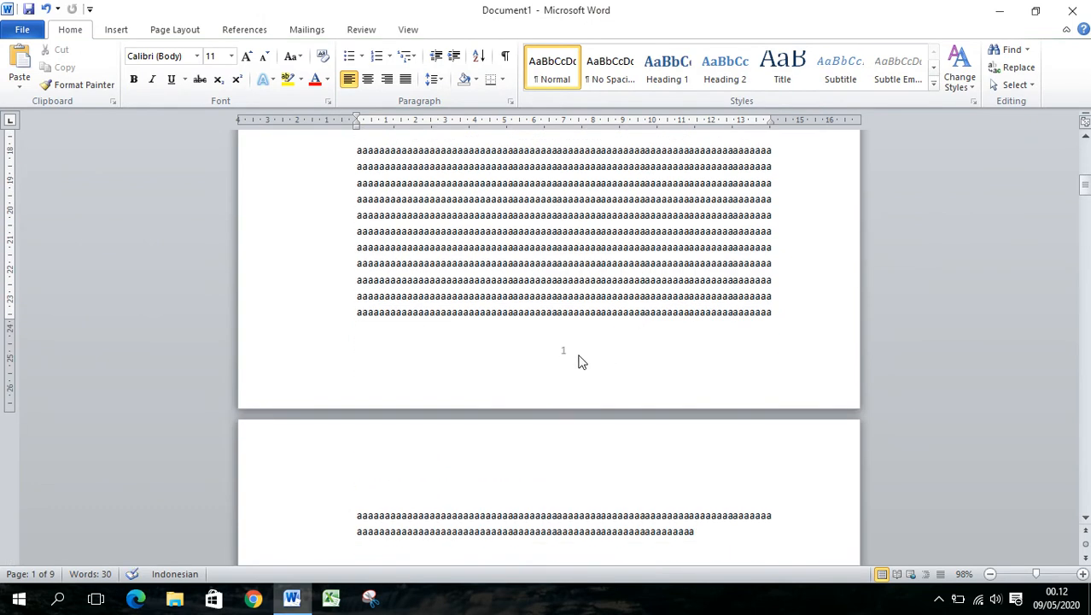
scroll(573, 336, down, 3)
scroll(585, 299, up, 2)
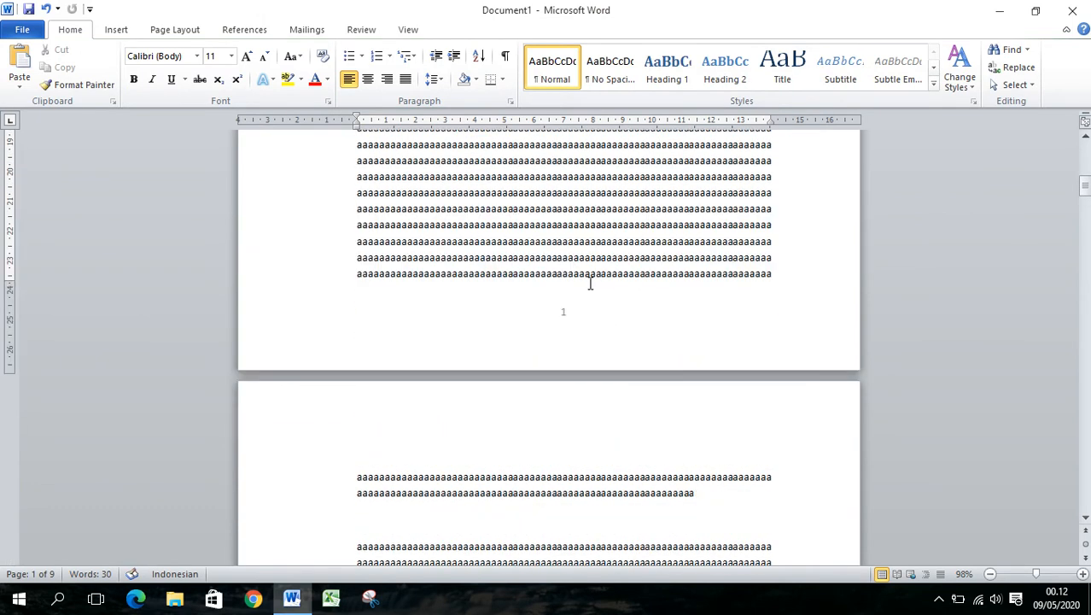
scroll(603, 312, down, 6)
scroll(604, 321, down, 20)
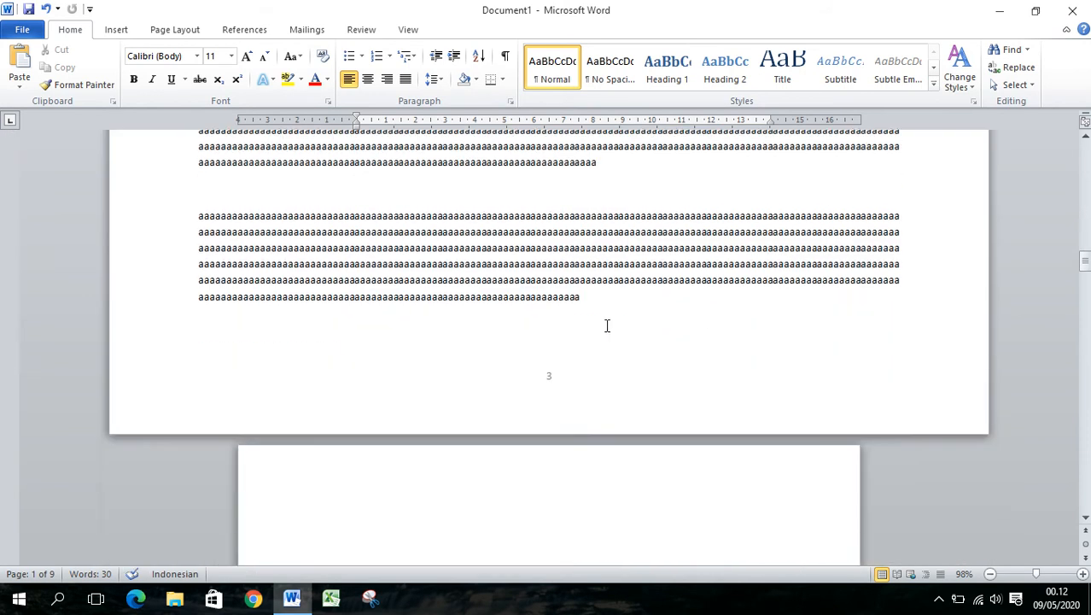
scroll(606, 323, up, 7)
scroll(607, 325, up, 8)
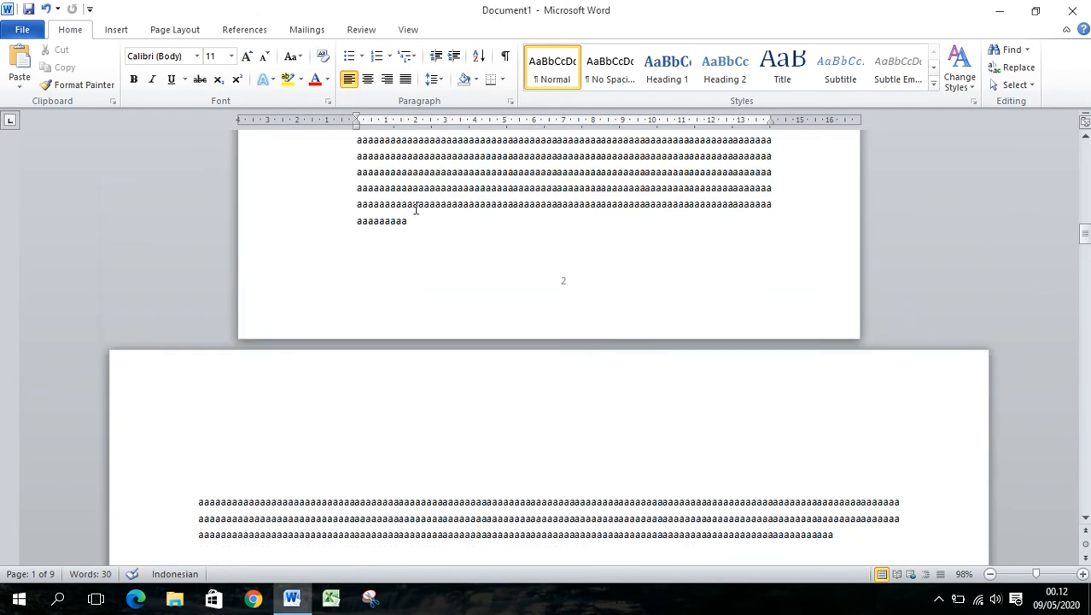
Try the i, ii, iii page number format on the first section and check the number at the bottom of page 1
click(452, 173)
scroll(453, 173, up, 4)
drag(1087, 224, 1088, 151)
click(695, 271)
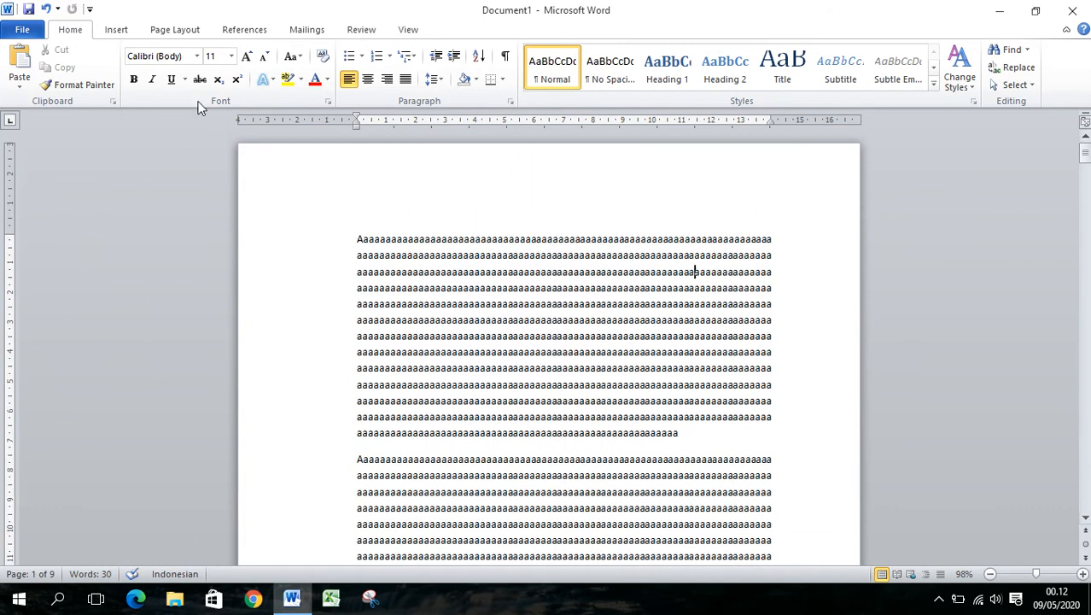
click(126, 33)
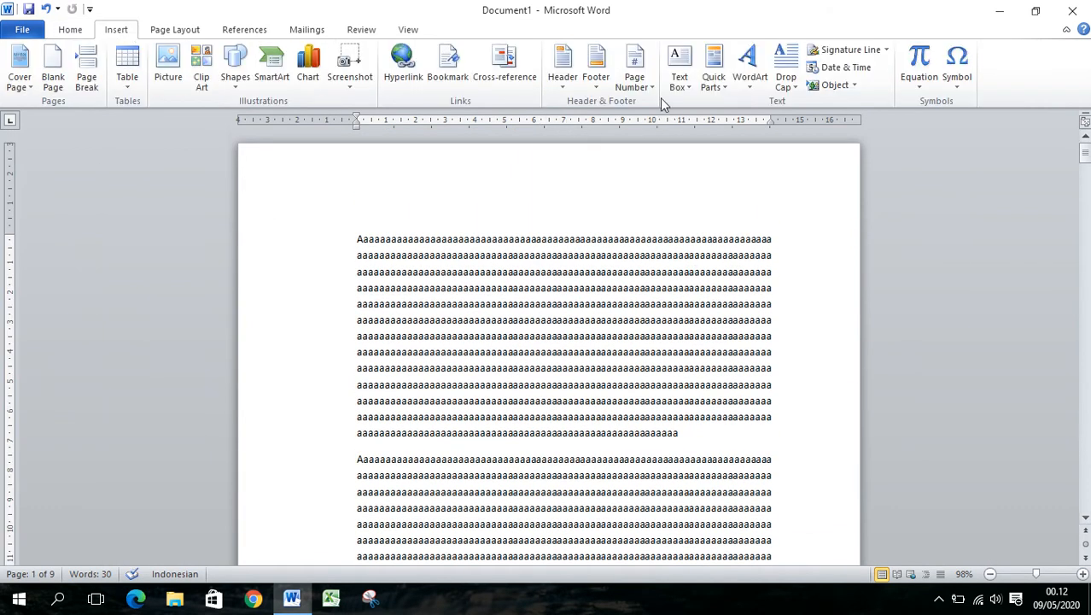
click(653, 88)
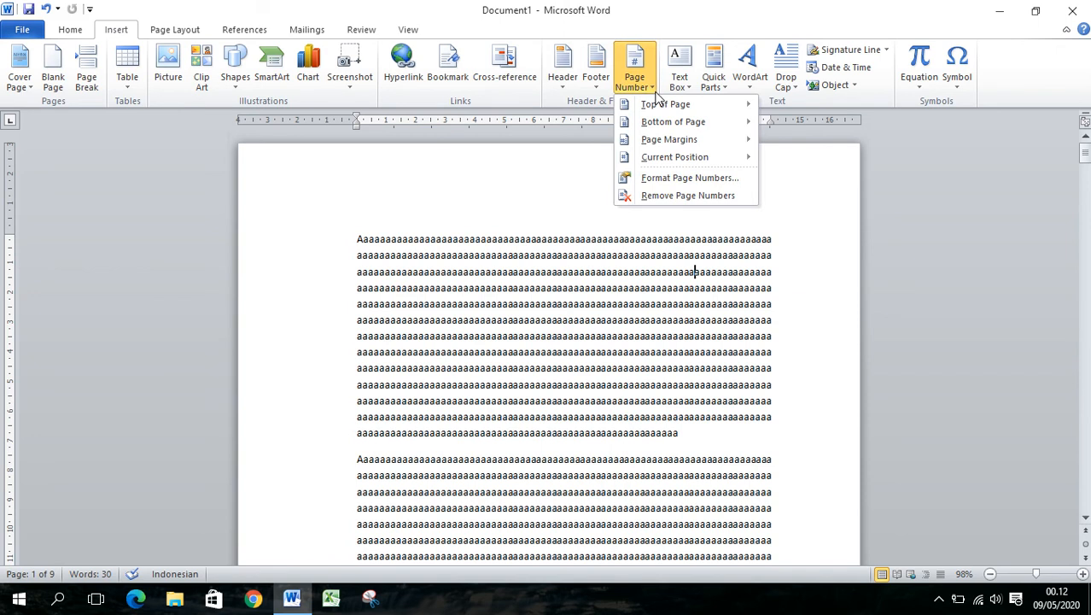
click(677, 179)
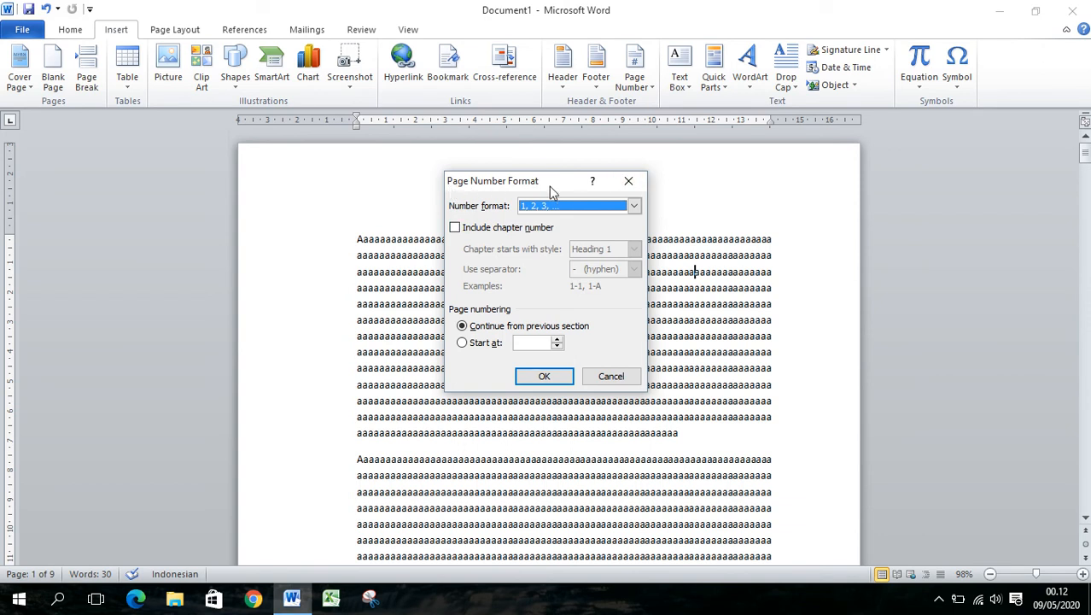
click(633, 209)
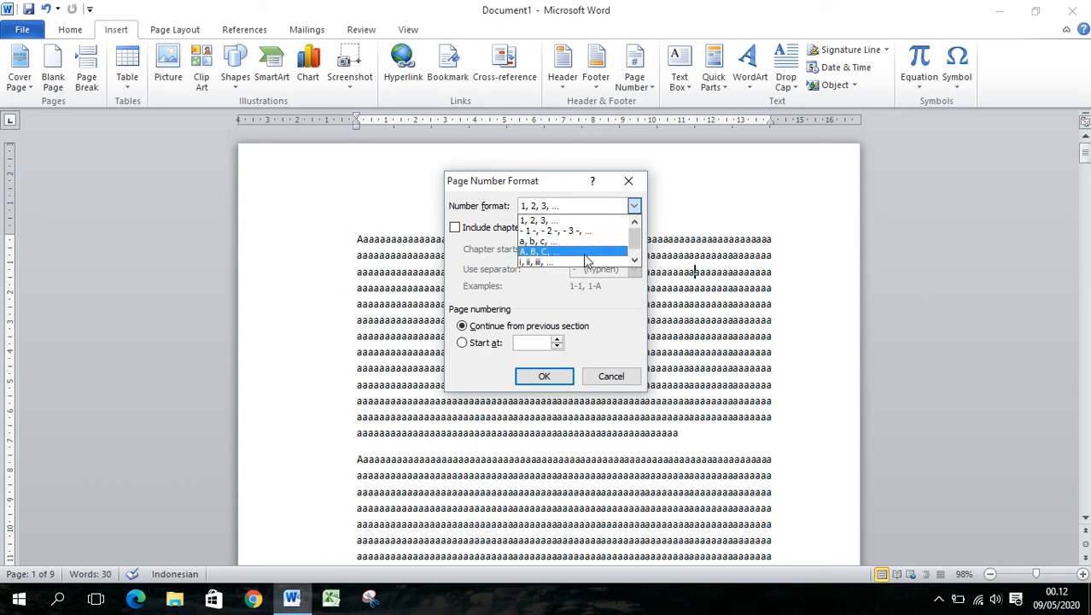
click(569, 262)
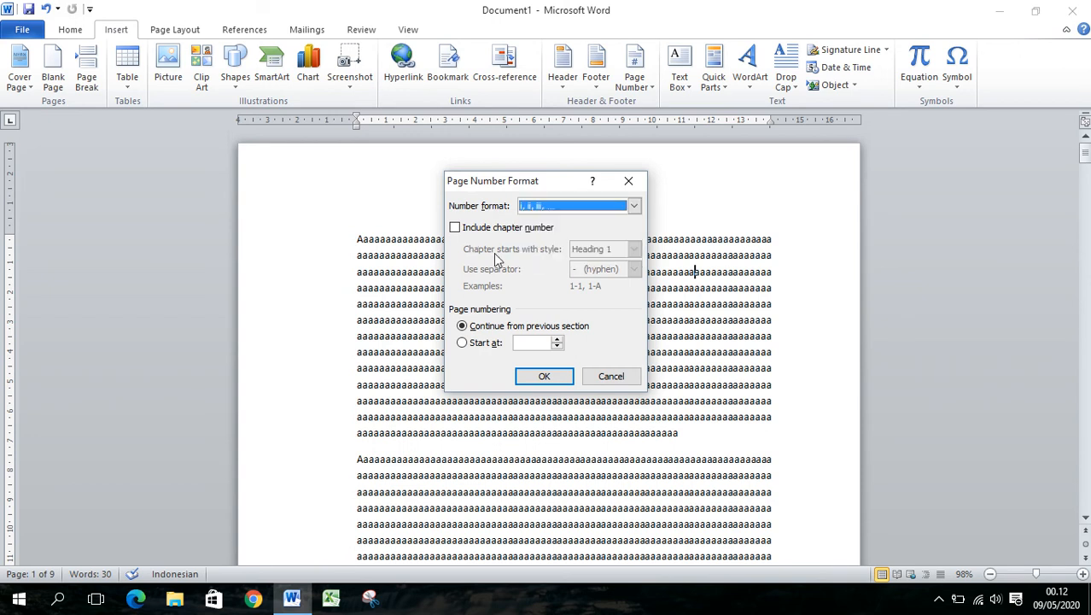
click(550, 376)
scroll(572, 358, down, 7)
scroll(574, 358, up, 3)
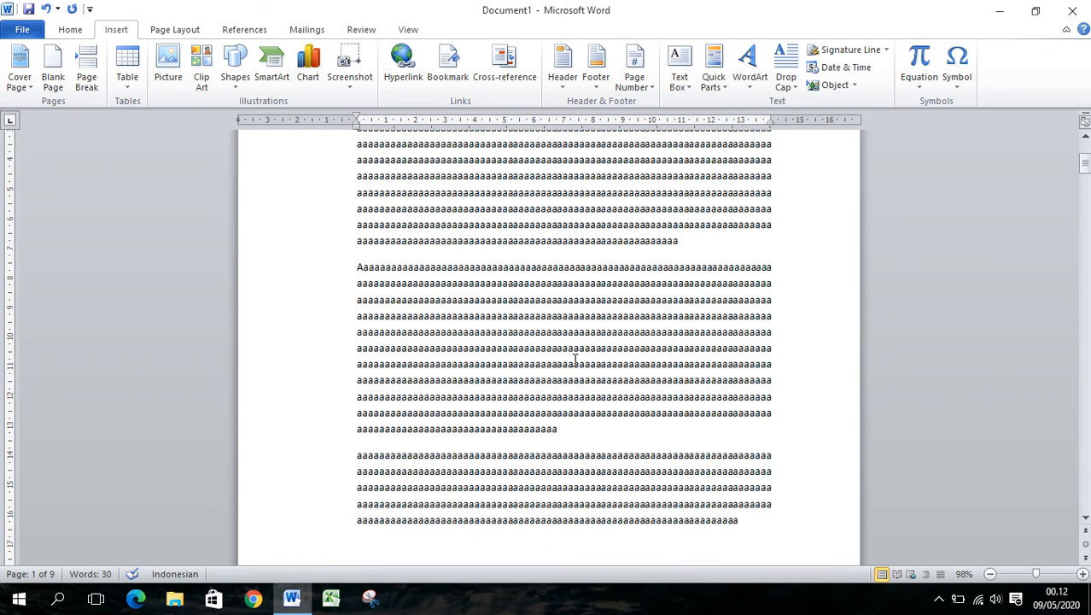
scroll(575, 359, down, 5)
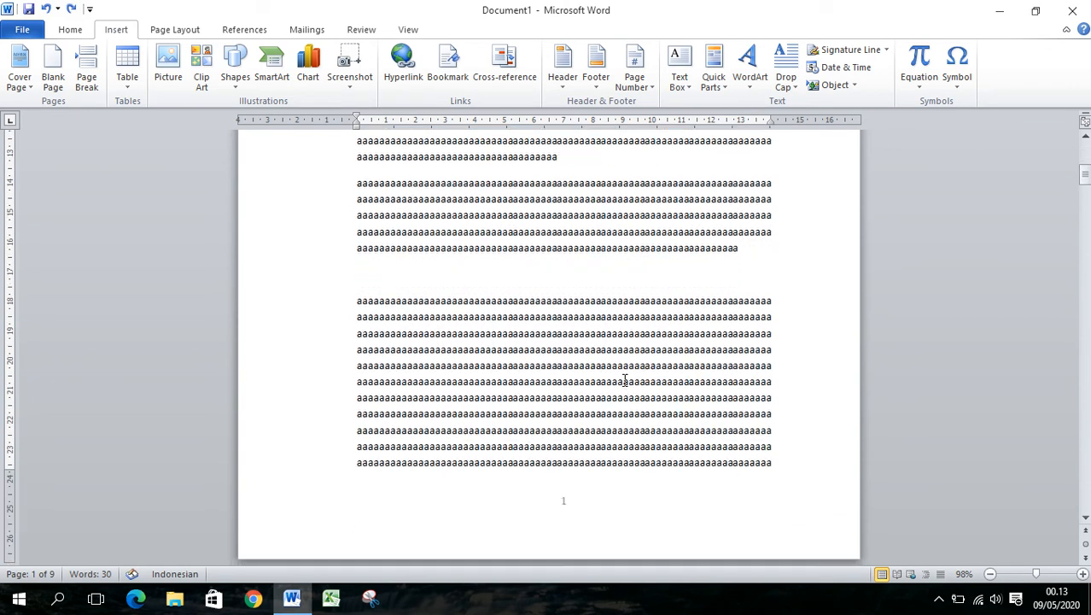
scroll(587, 405, up, 10)
scroll(435, 257, down, 5)
scroll(435, 257, down, 5)
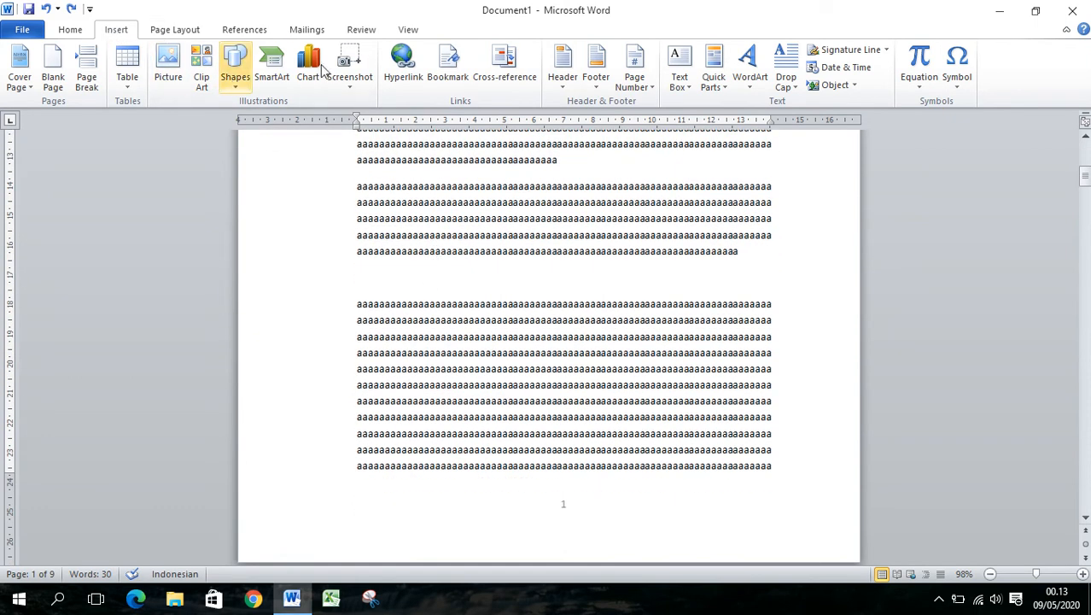
Set the page number format of the first portrait section to lowercase Roman numerals (i, ii, iii)
click(653, 89)
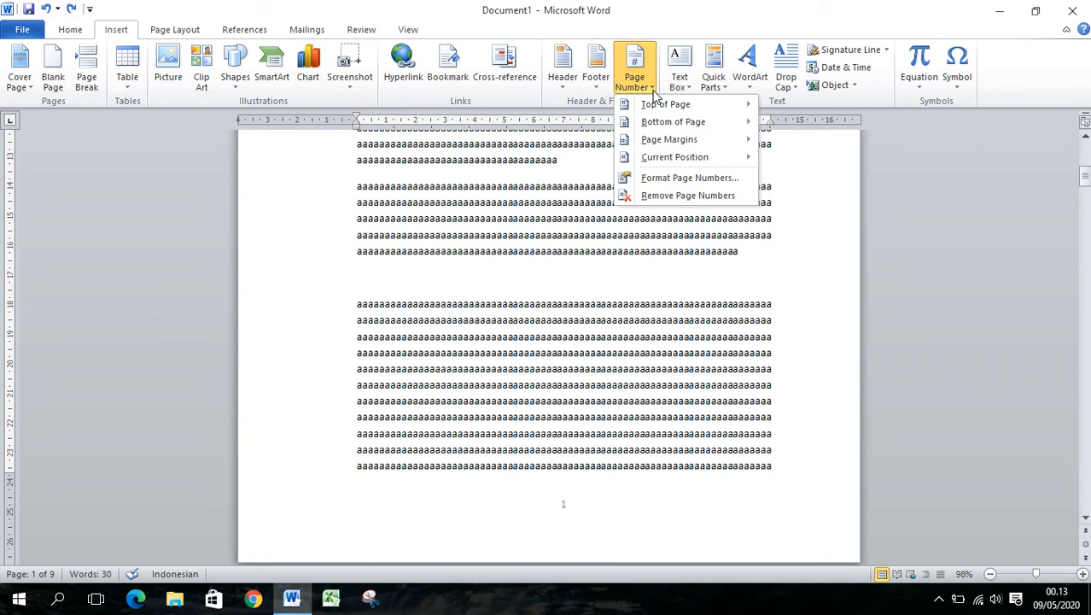
click(672, 180)
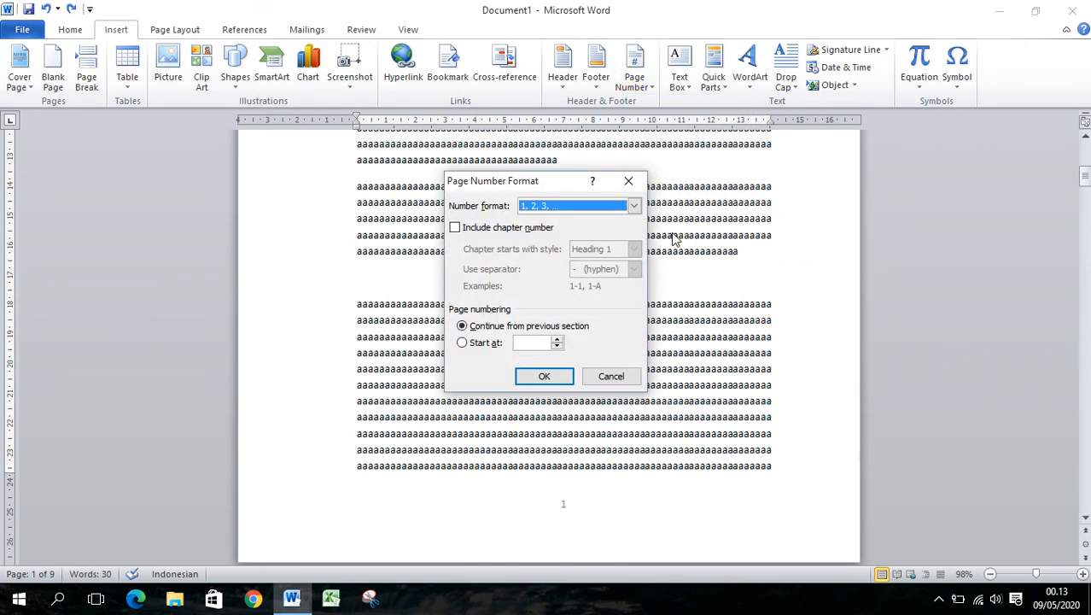
click(633, 211)
click(561, 262)
click(557, 375)
Examine the page numbers at the bottom of the first portrait section's pages and of the following landscape page
scroll(555, 373, down, 5)
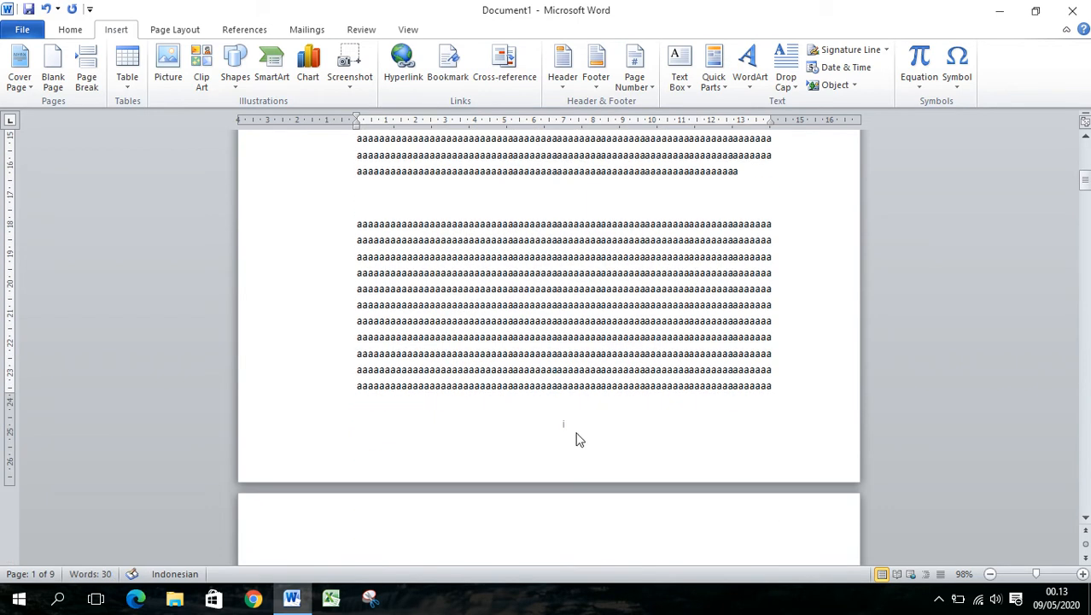
scroll(572, 431, down, 2)
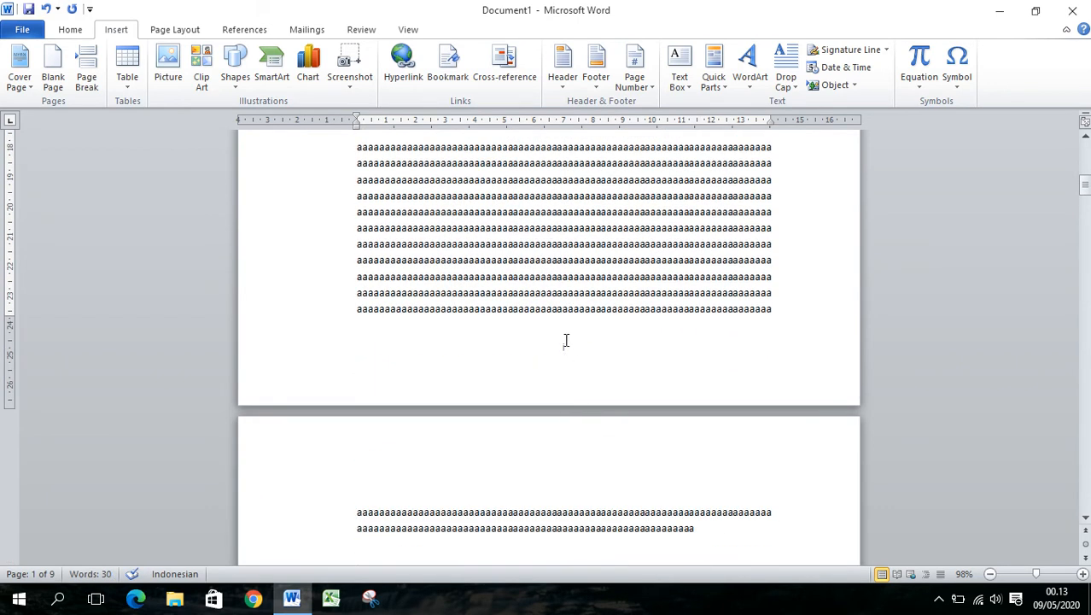
scroll(598, 375, down, 20)
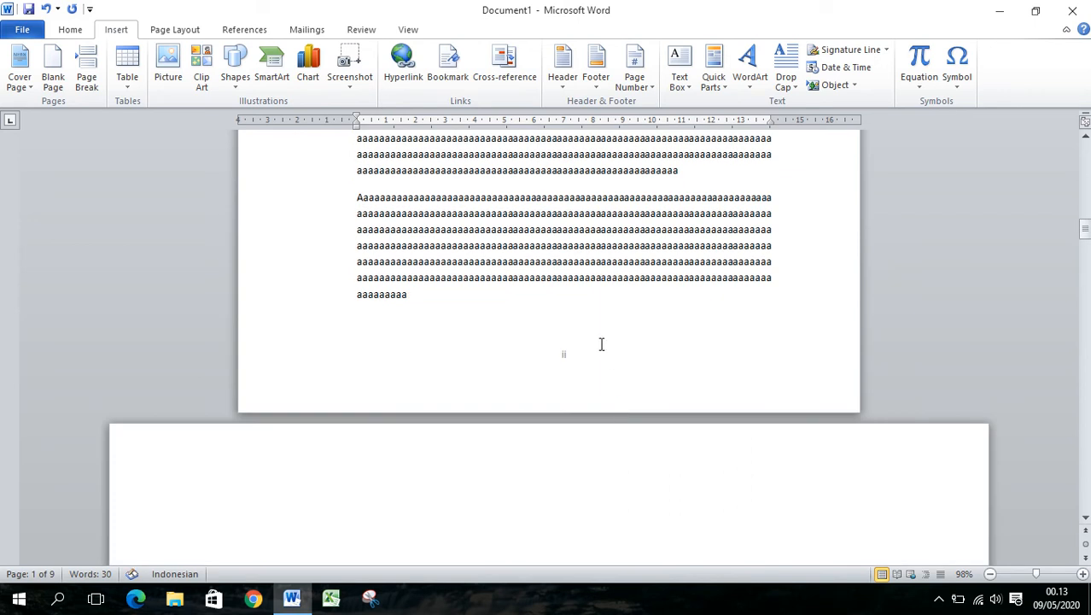
scroll(626, 378, down, 15)
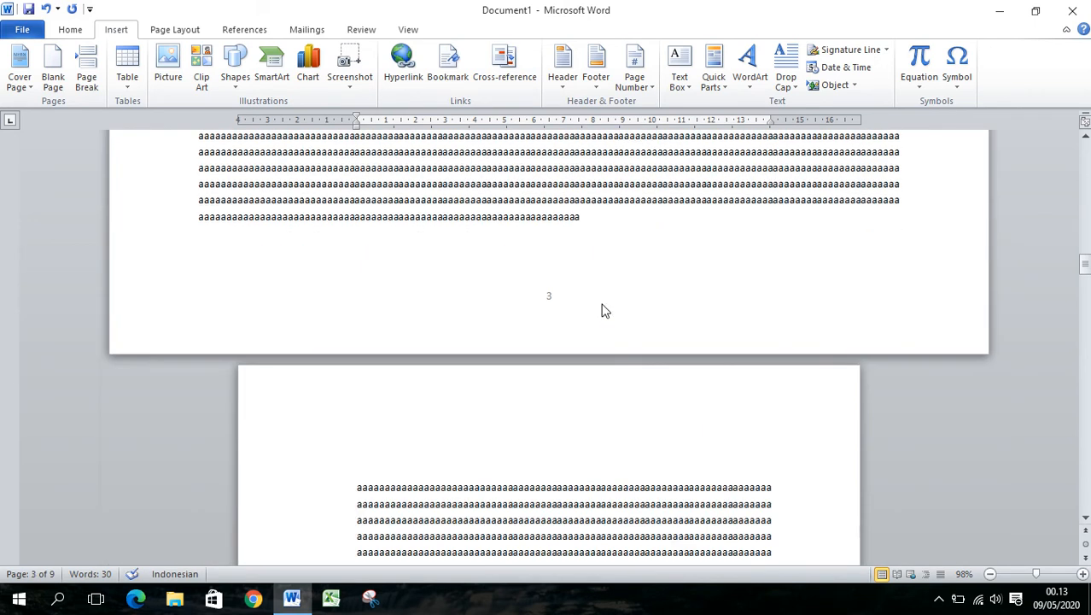
scroll(602, 310, up, 5)
scroll(602, 309, down, 5)
scroll(553, 276, up, 2)
click(190, 31)
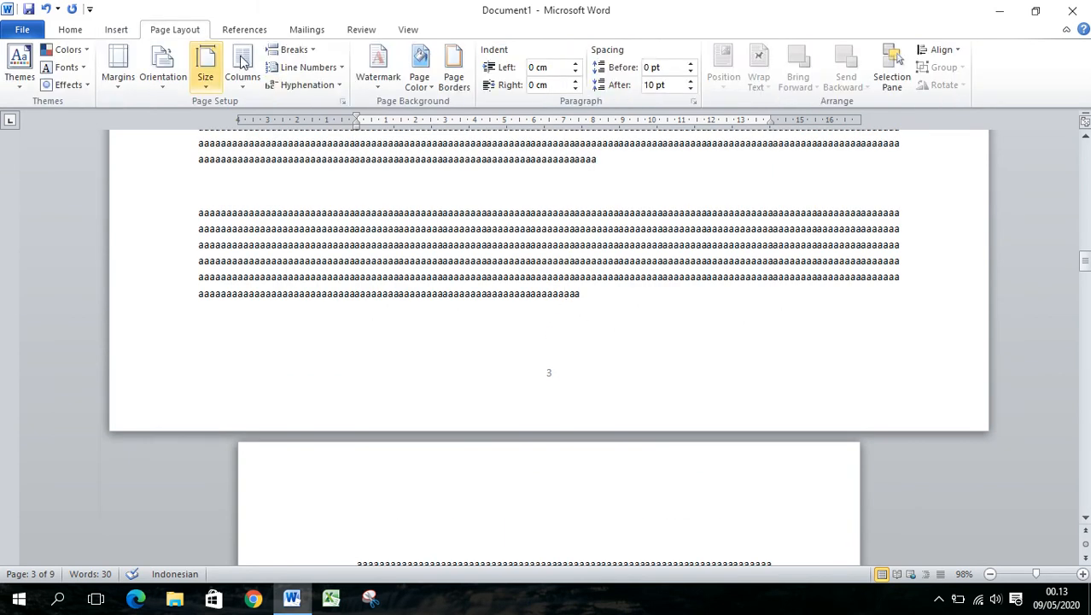
click(342, 100)
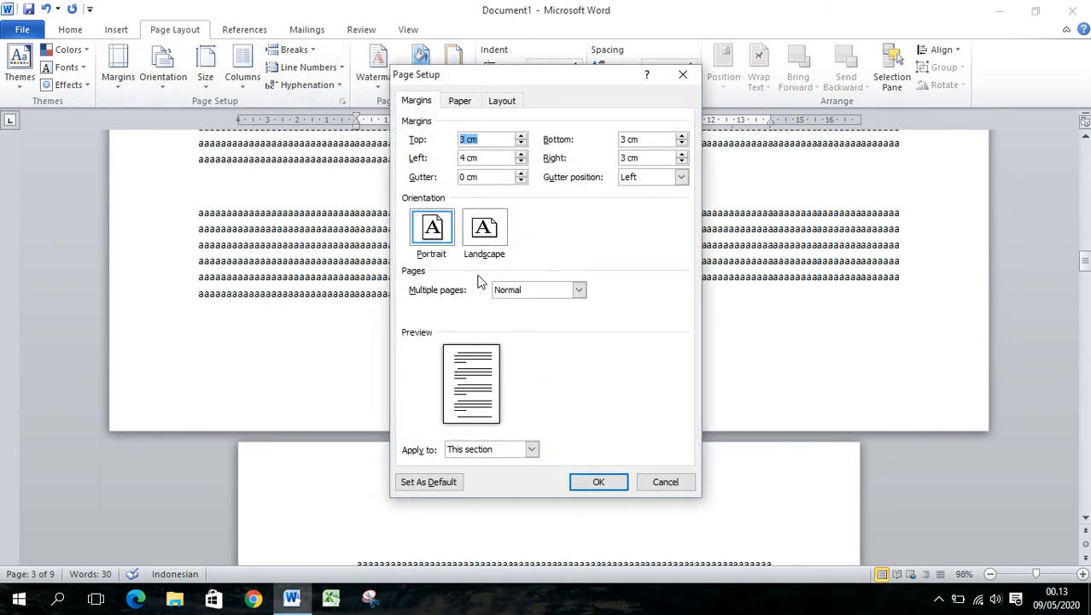
click(659, 480)
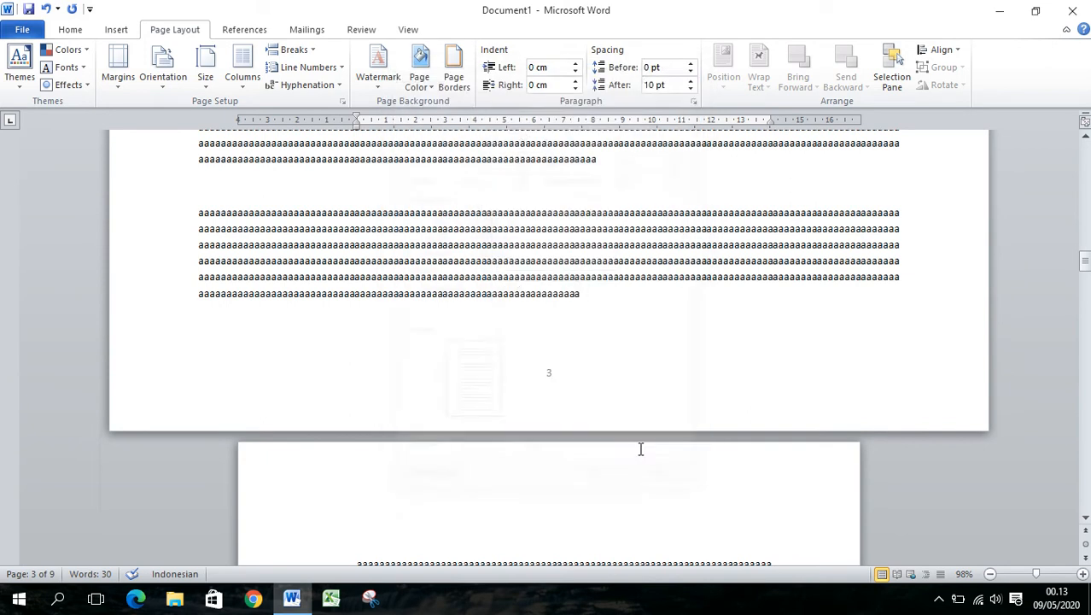
Set the page number format of the landscape section on page 3 to lowercase Roman numerals (i, ii, iii)
scroll(608, 390, down, 15)
scroll(610, 392, up, 15)
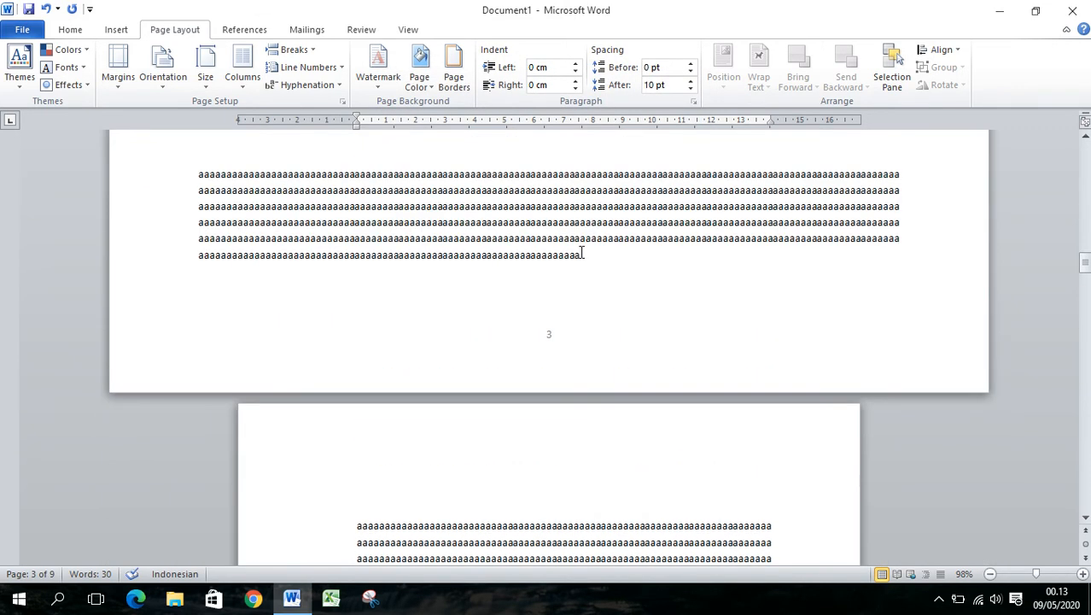
click(581, 254)
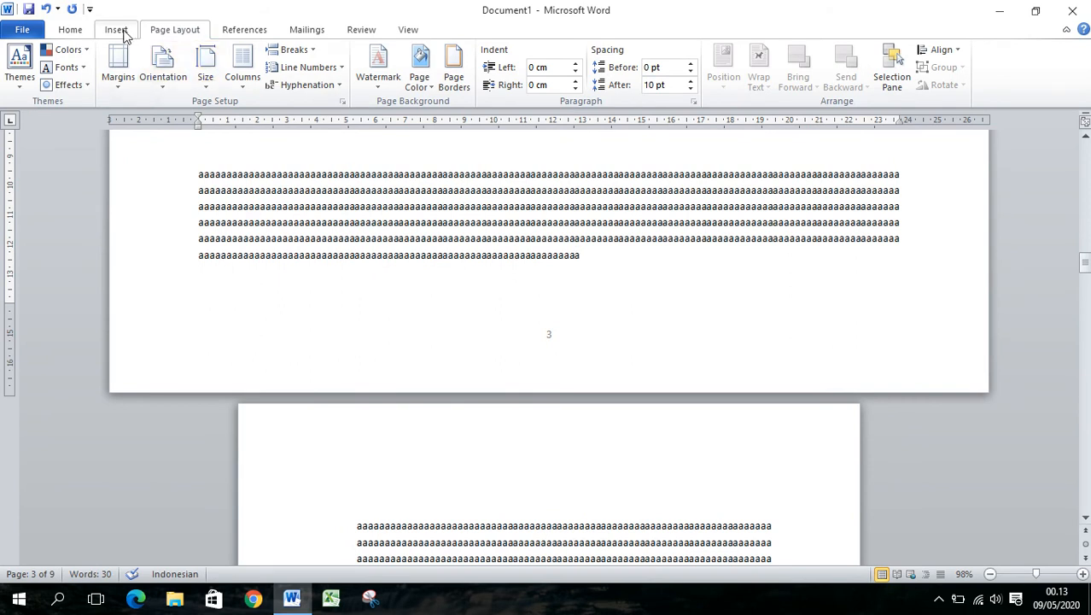
click(124, 32)
click(636, 75)
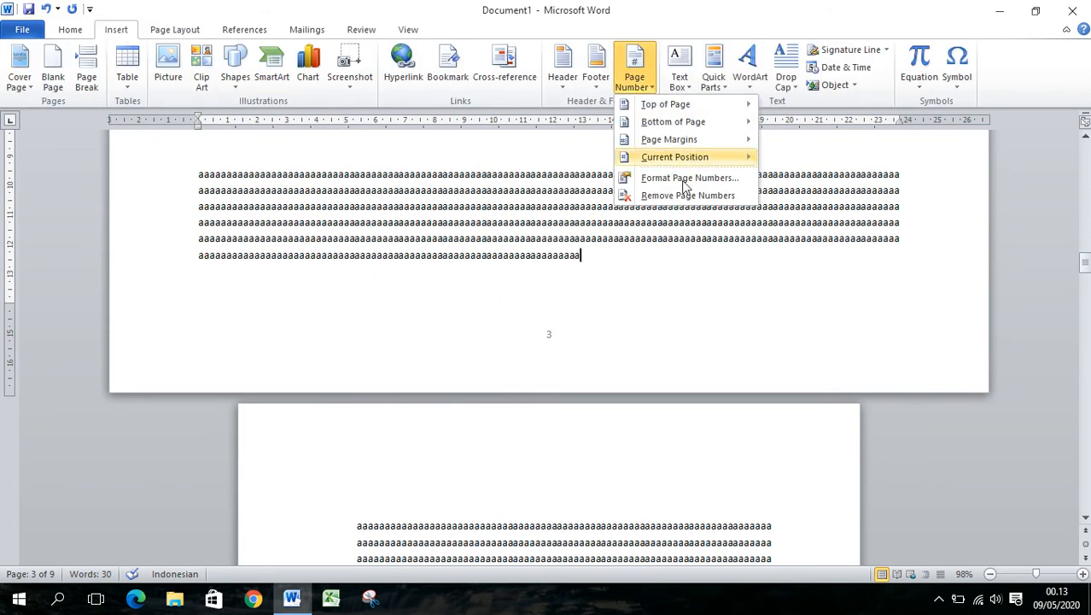
click(683, 189)
click(633, 206)
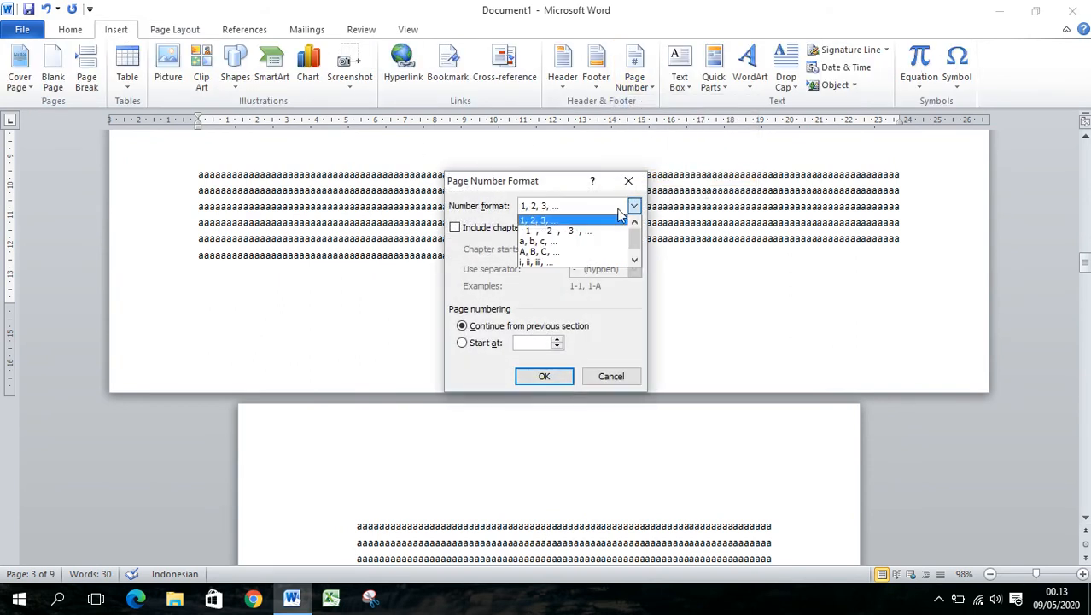
click(587, 257)
click(546, 377)
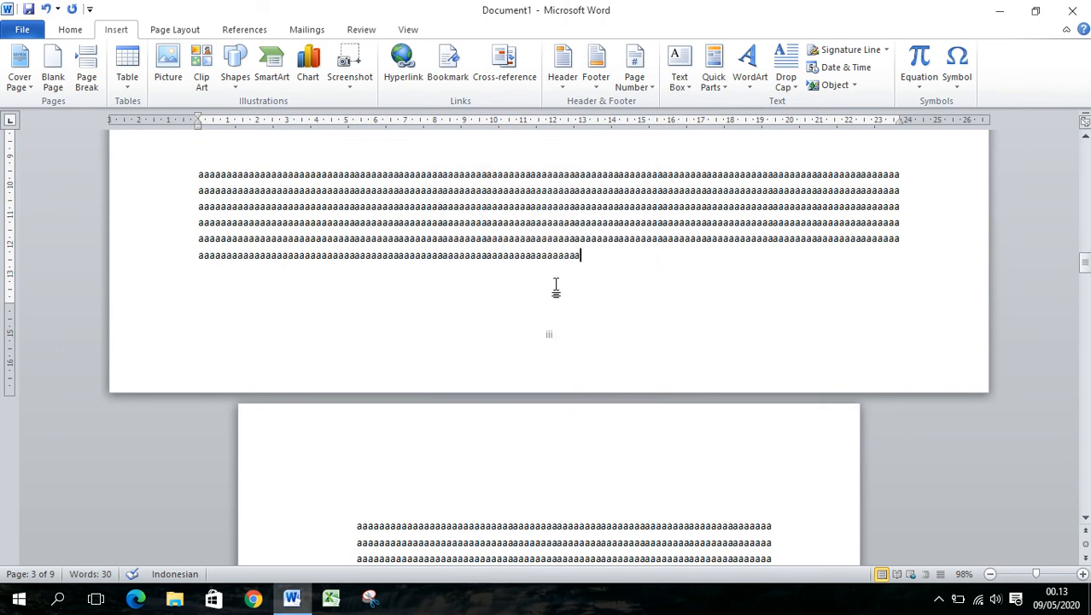
Restart the page numbering of the portrait section following the first landscape page at 1, keeping the 1, 2, 3 format
scroll(556, 289, up, 10)
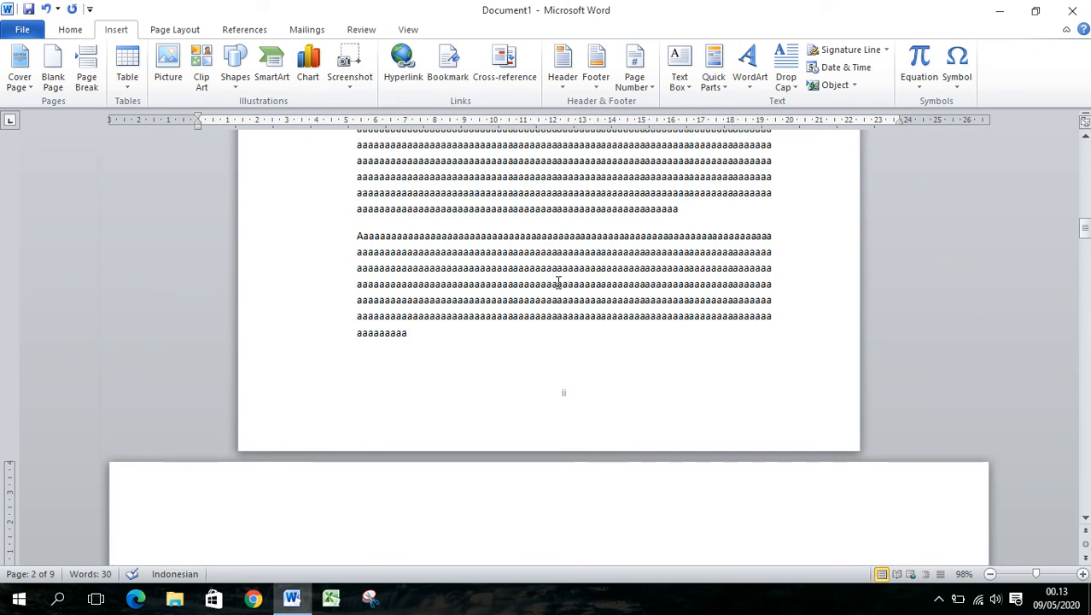
scroll(559, 283, down, 4)
scroll(560, 283, down, 14)
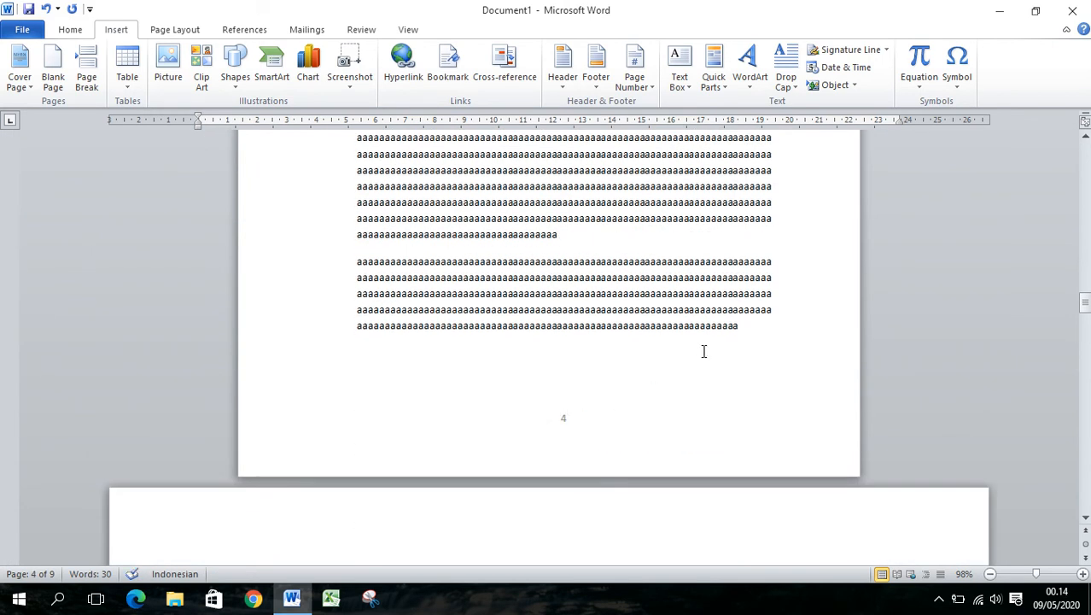
click(748, 324)
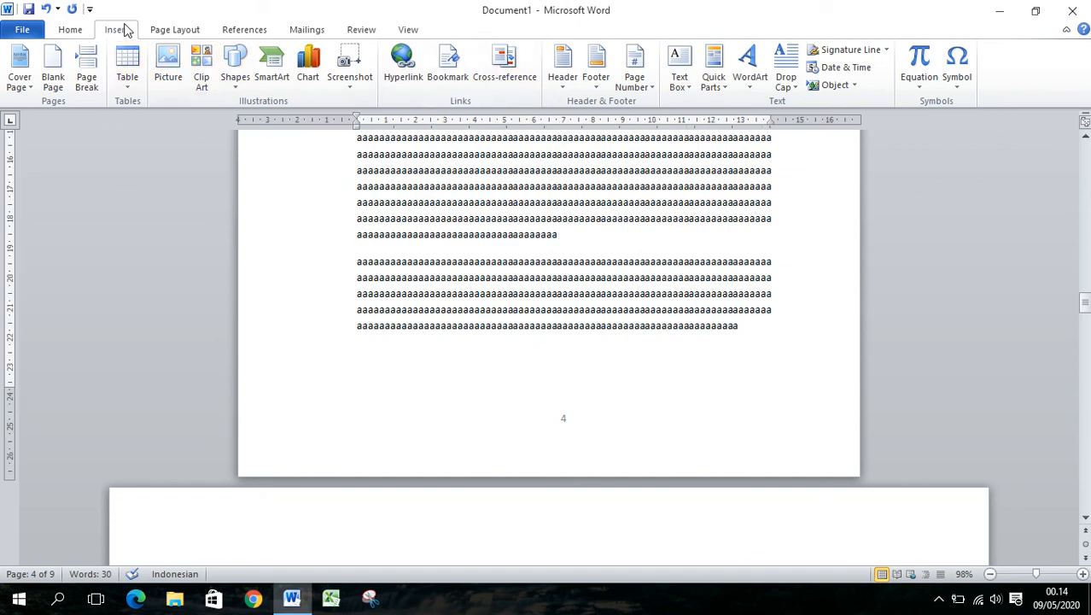
click(656, 89)
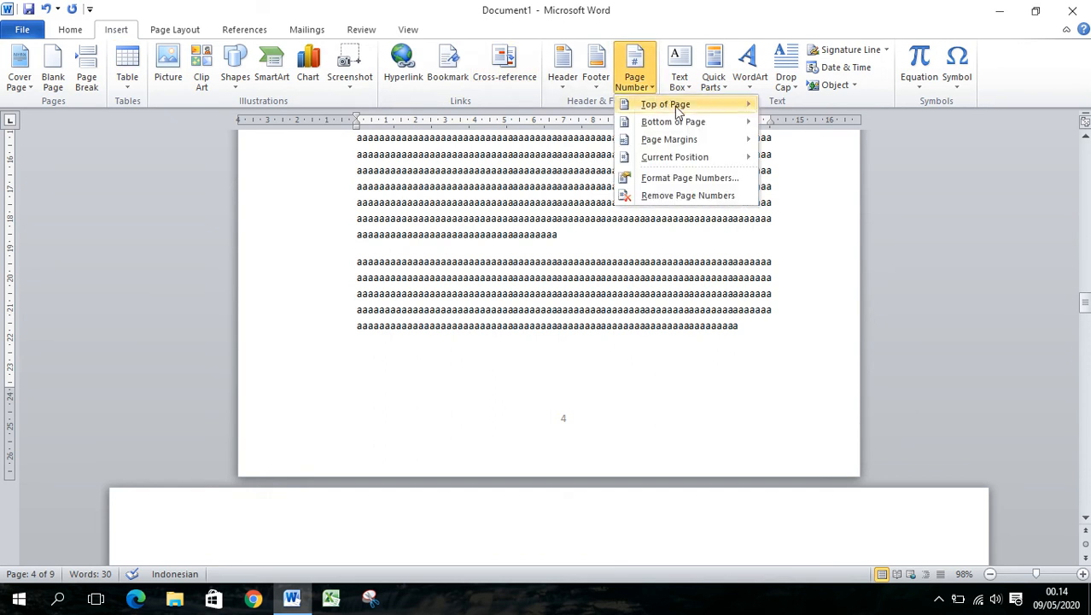
click(687, 178)
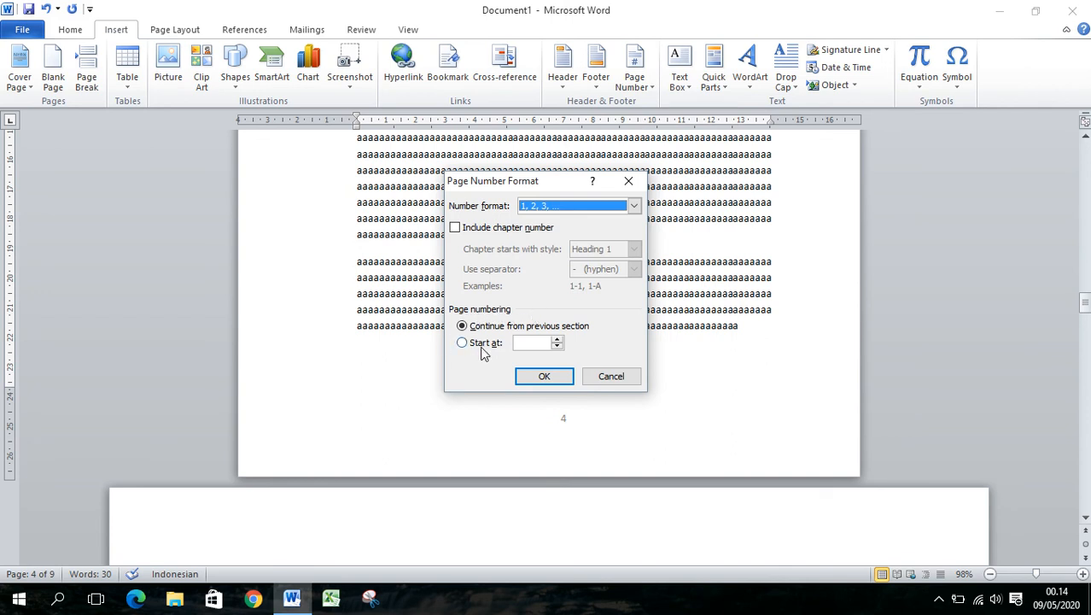
click(544, 342)
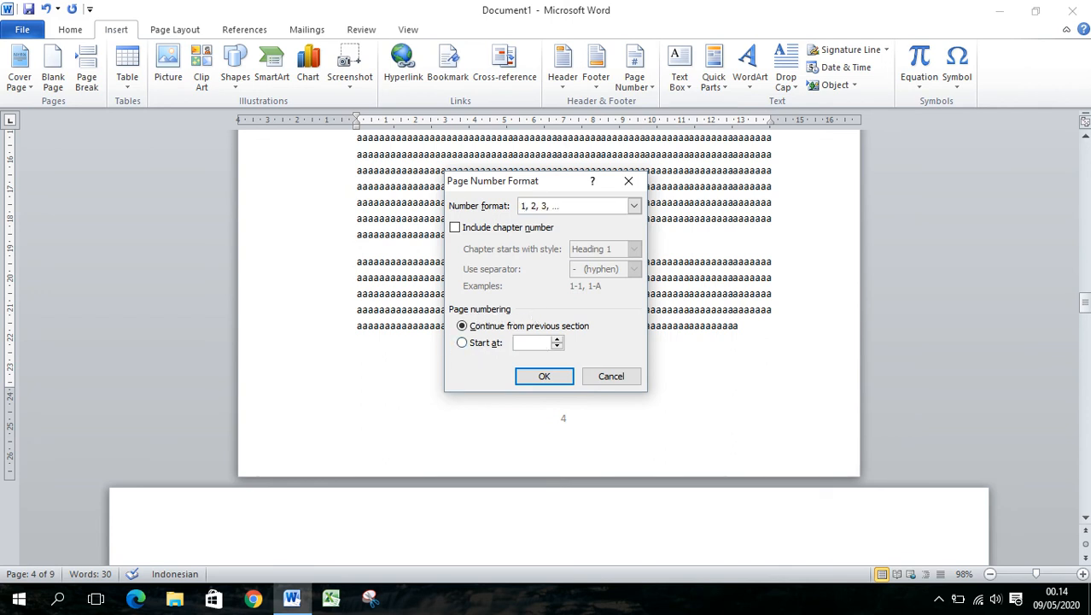
click(544, 376)
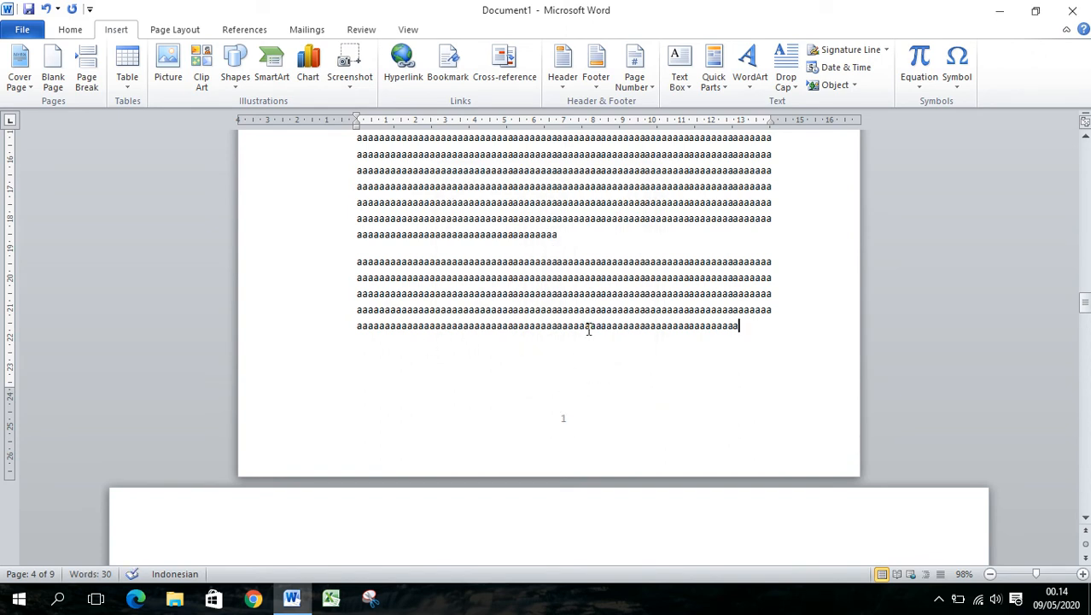
Examine the page numbers in the footers from the first landscape page through to the end of the document
scroll(588, 329, up, 6)
scroll(589, 329, up, 6)
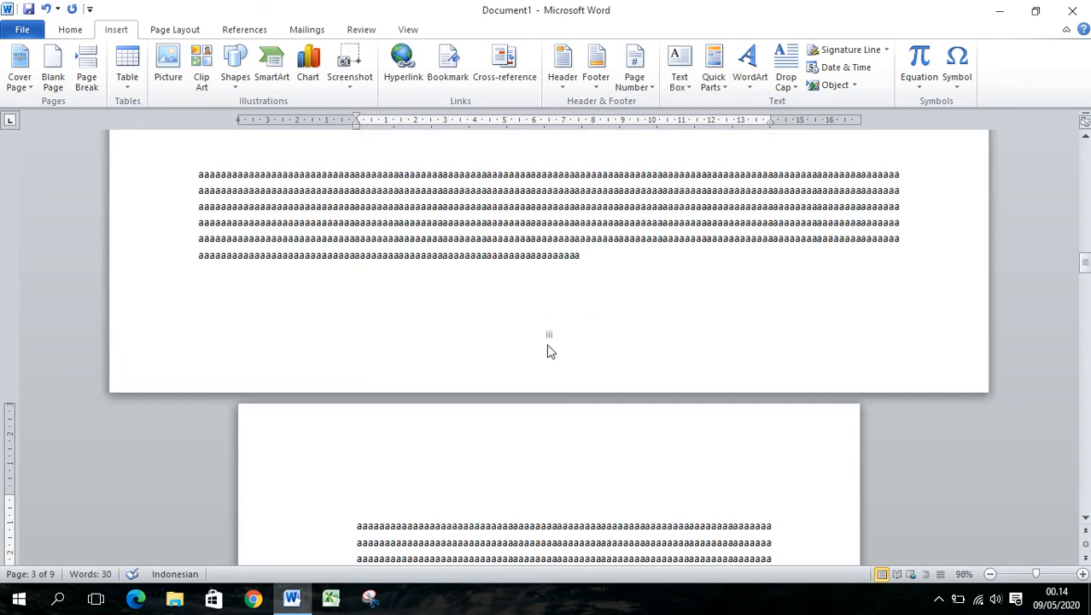
scroll(551, 354, down, 20)
scroll(589, 461, down, 15)
scroll(521, 376, down, 8)
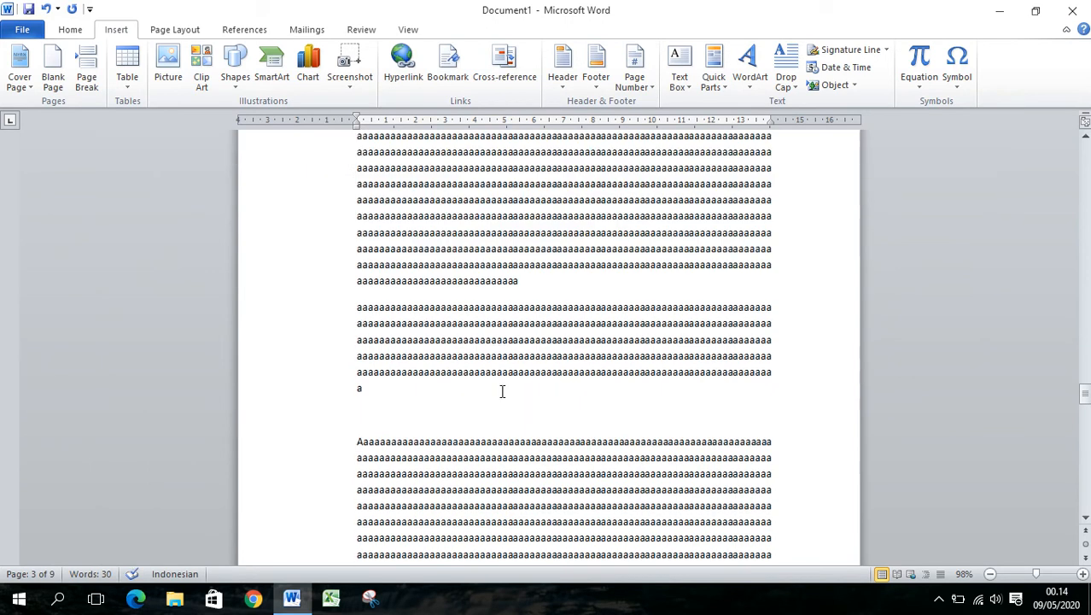
scroll(602, 368, down, 6)
scroll(568, 324, down, 10)
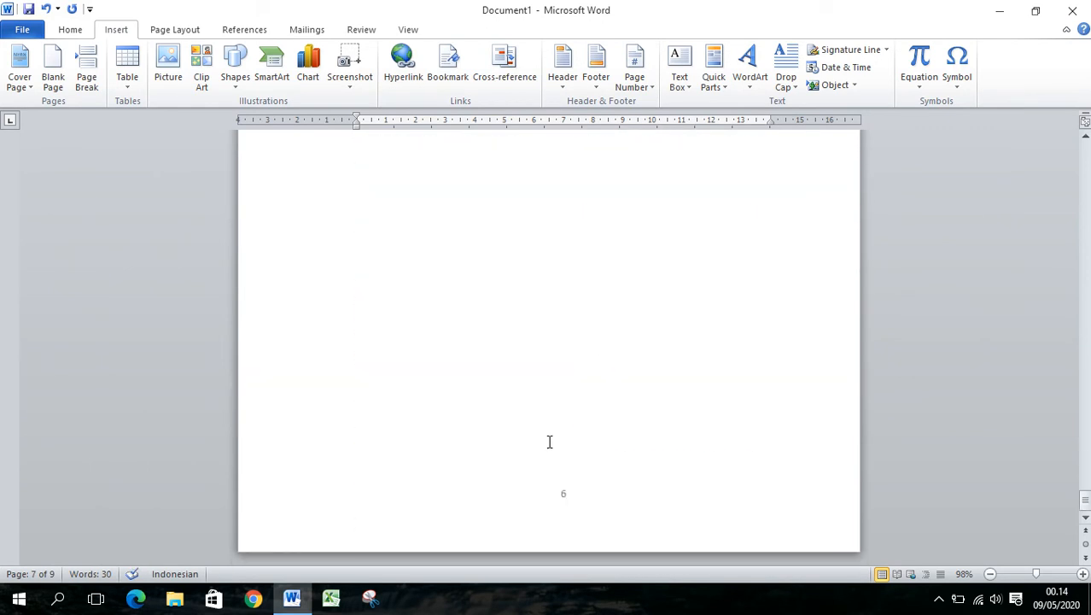
scroll(609, 431, up, 10)
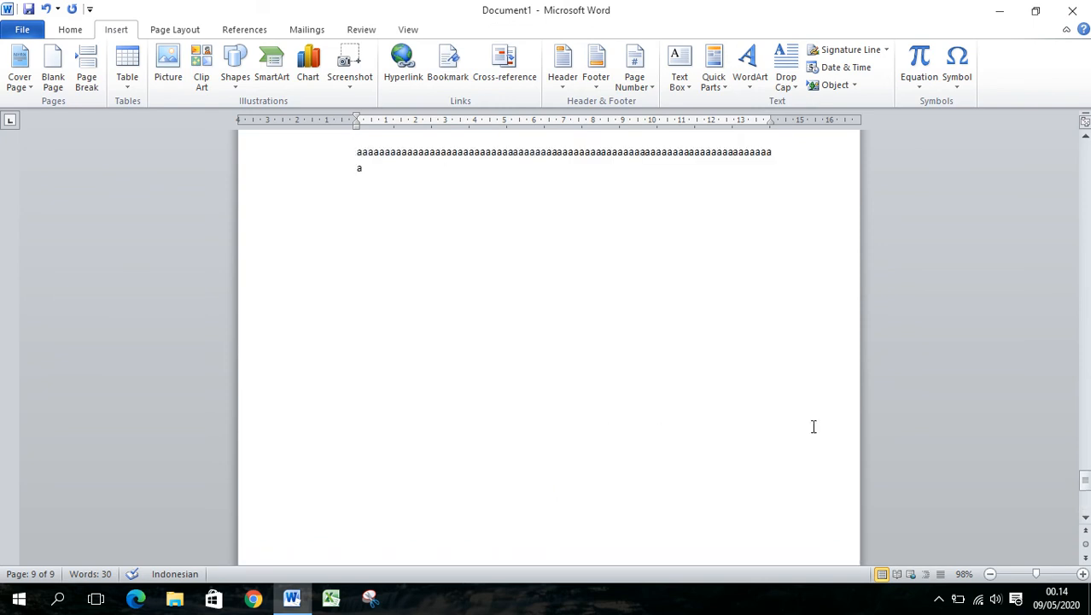
Examine the page numbers at the bottom of the first two portrait pages and the start of the landscape page
drag(1085, 433, 1085, 152)
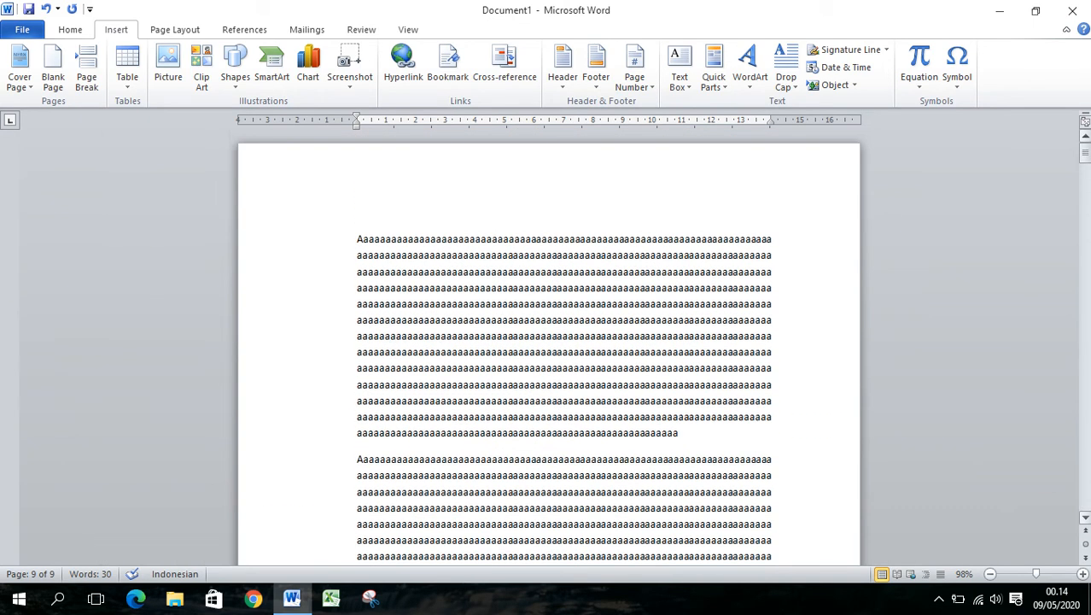
click(708, 291)
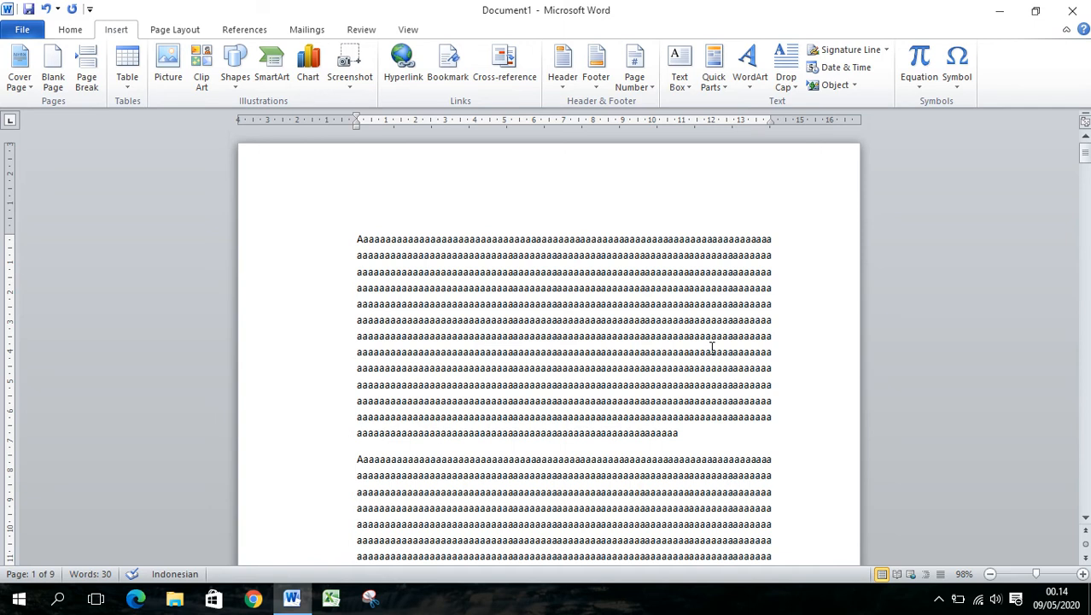
scroll(650, 361, down, 12)
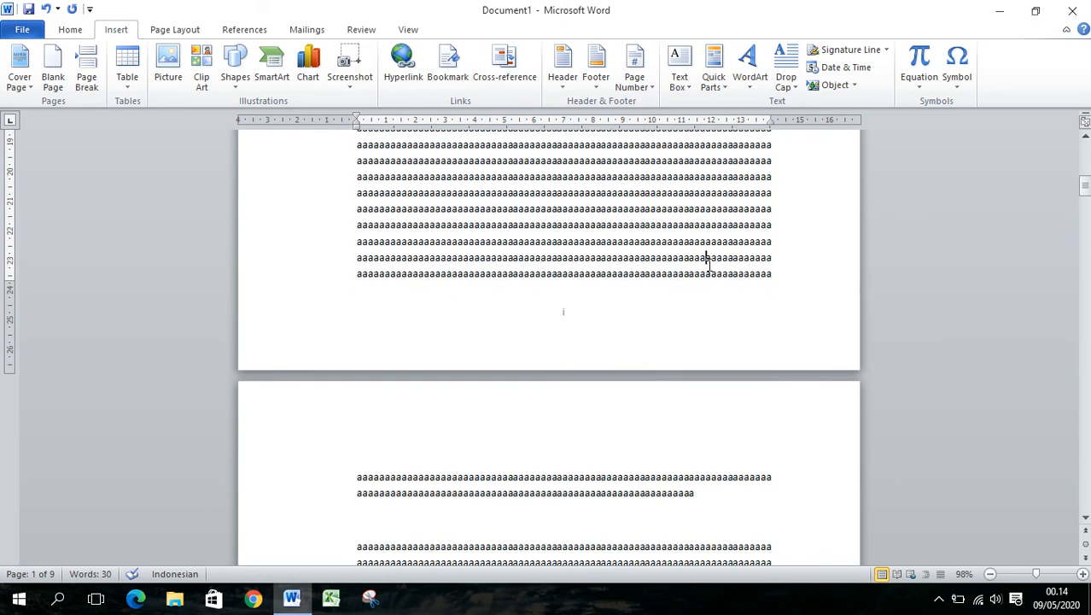
scroll(629, 341, down, 17)
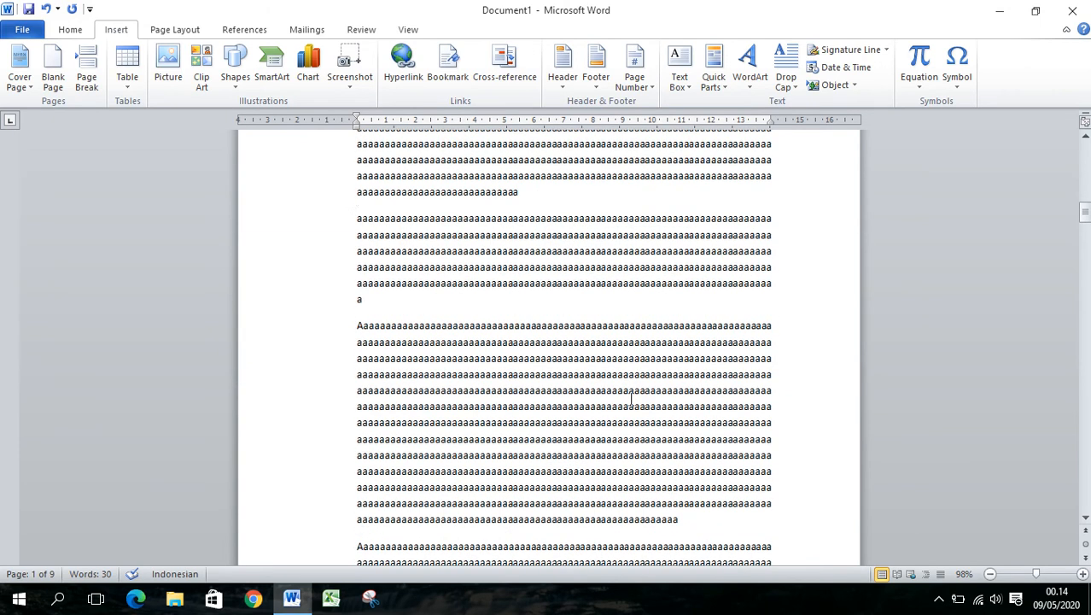
scroll(632, 407, down, 9)
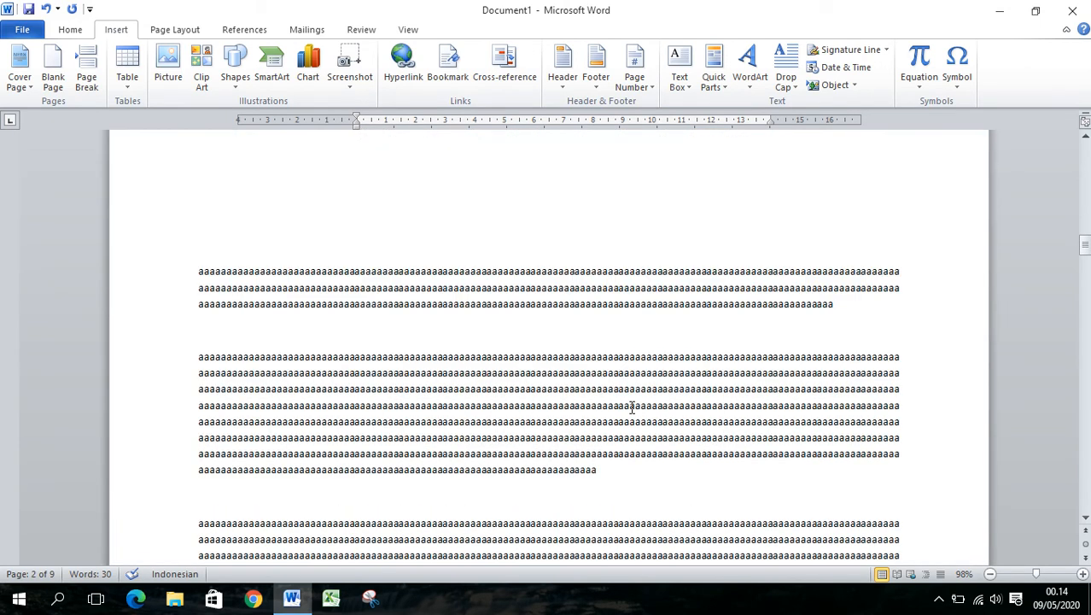
scroll(632, 407, up, 8)
scroll(631, 406, up, 15)
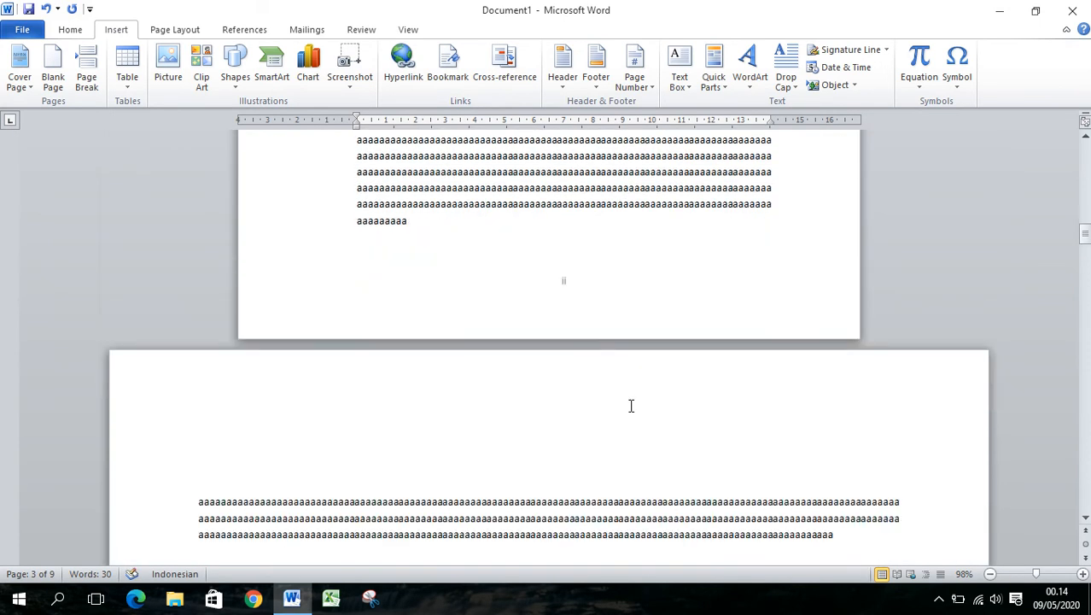
scroll(631, 401, up, 2)
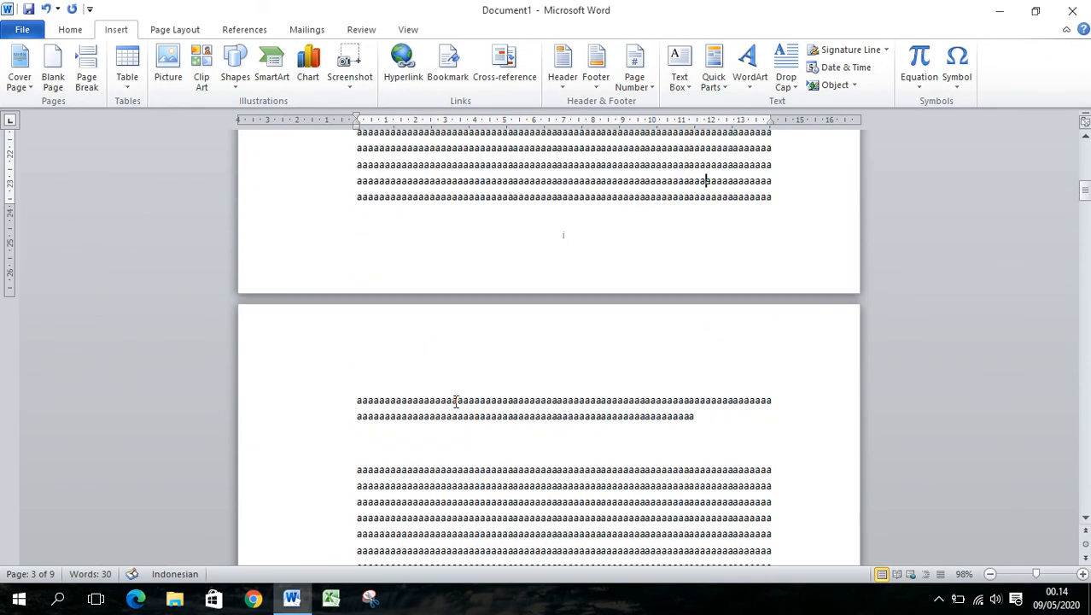
Delete all text from the second paragraph on page 2 through to the end of the document, including the trailing empty lines
key(ctrl+a)
scroll(589, 427, down, 3)
scroll(589, 427, up, 2)
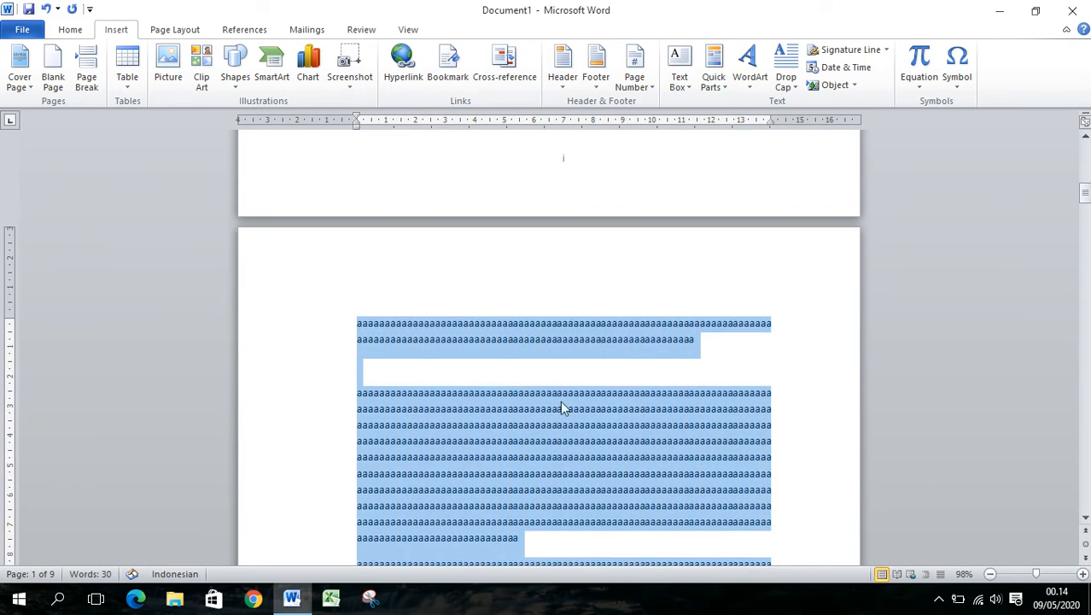
click(557, 393)
drag(359, 393, 589, 609)
drag(1086, 219, 1085, 478)
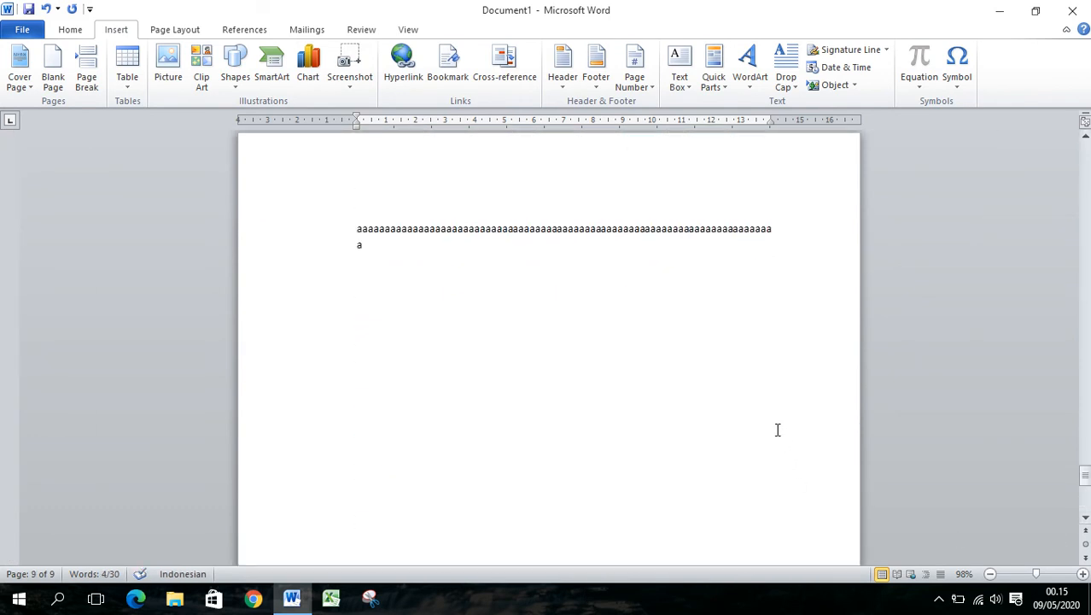
shift+click(825, 271)
key(Delete)
key(BackSpace)
key(BackSpace)
scroll(681, 417, down, 10)
scroll(681, 417, up, 20)
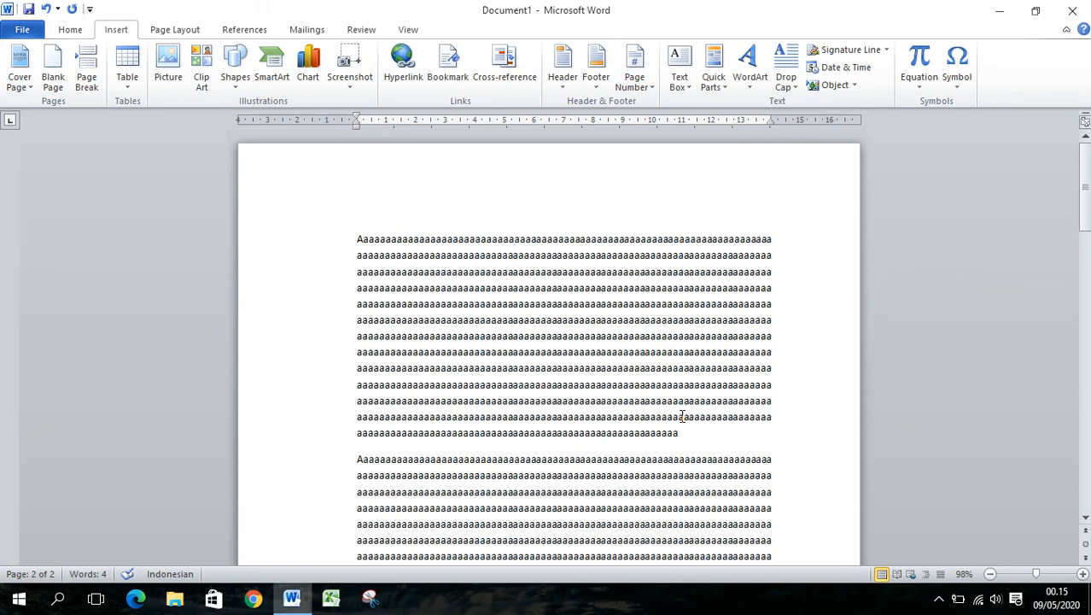
Remove the page numbers from the remaining pages and check the page bottoms
scroll(681, 417, down, 2)
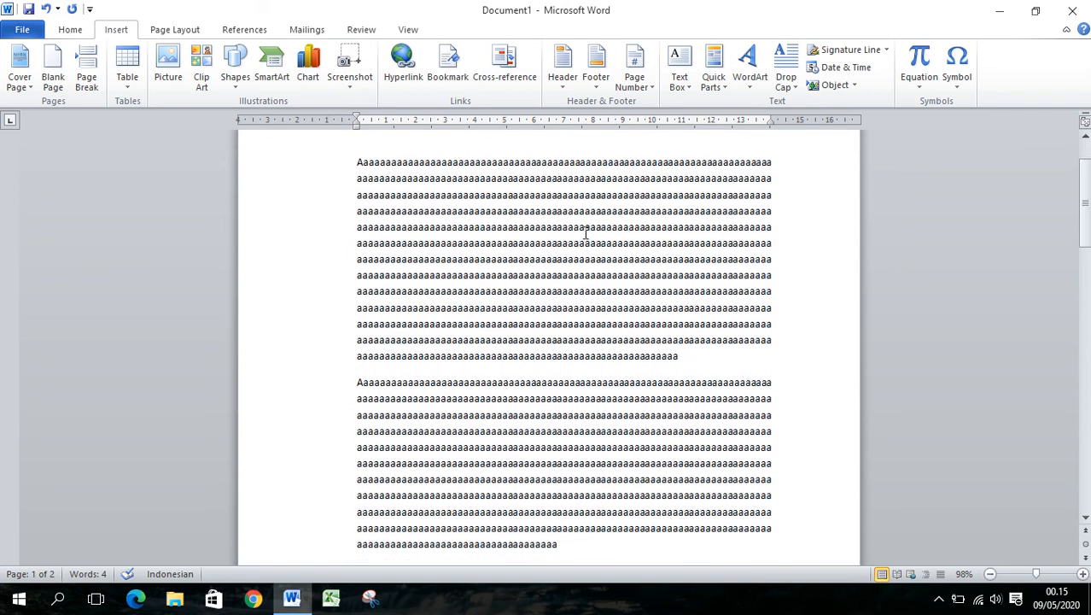
click(635, 75)
click(685, 196)
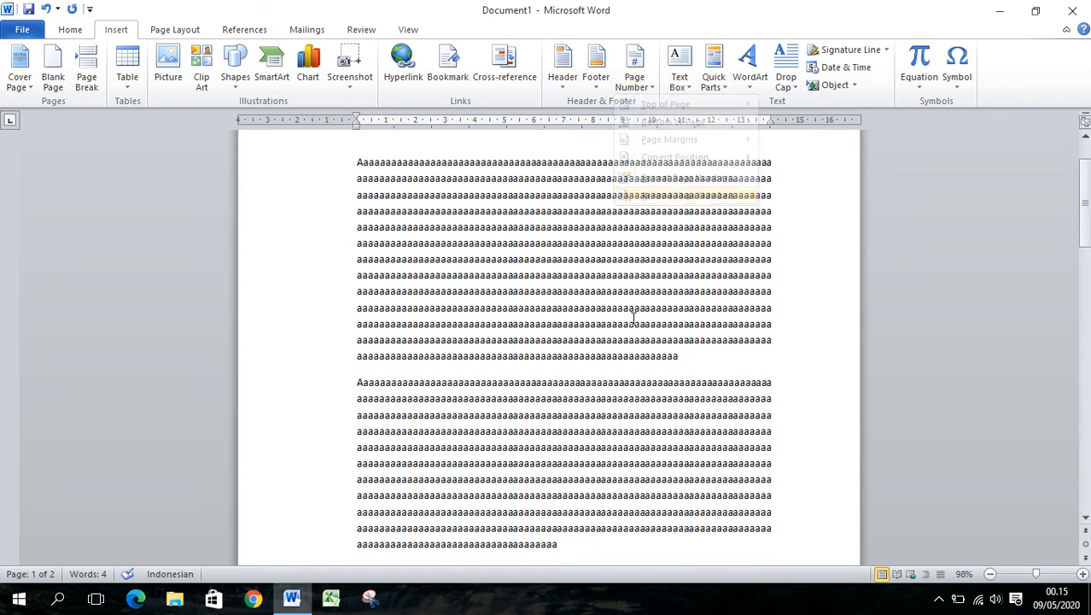
scroll(636, 427, down, 5)
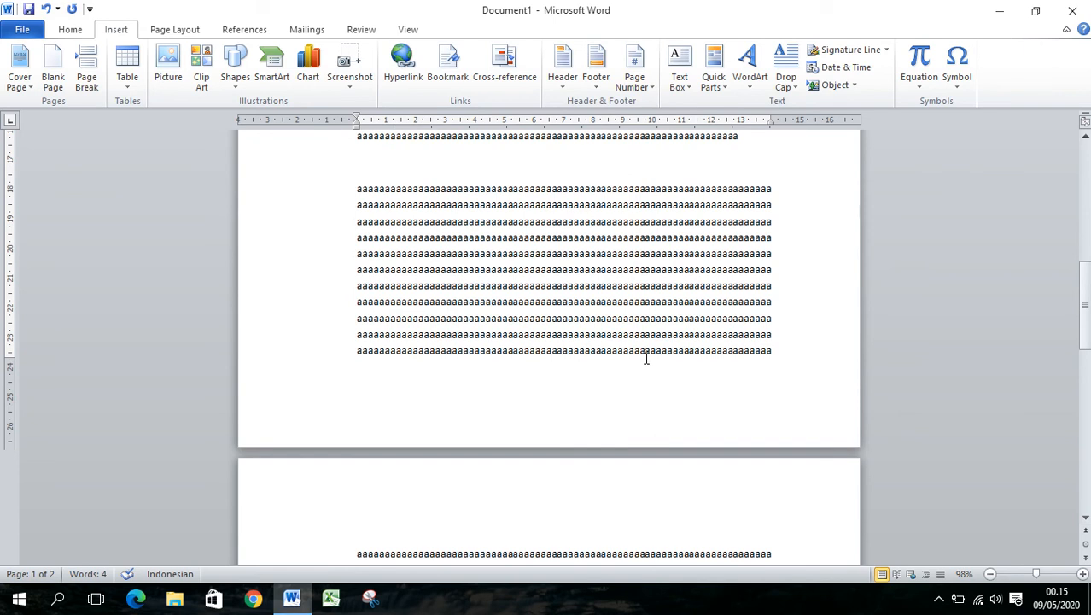
scroll(637, 331, up, 8)
scroll(640, 337, down, 13)
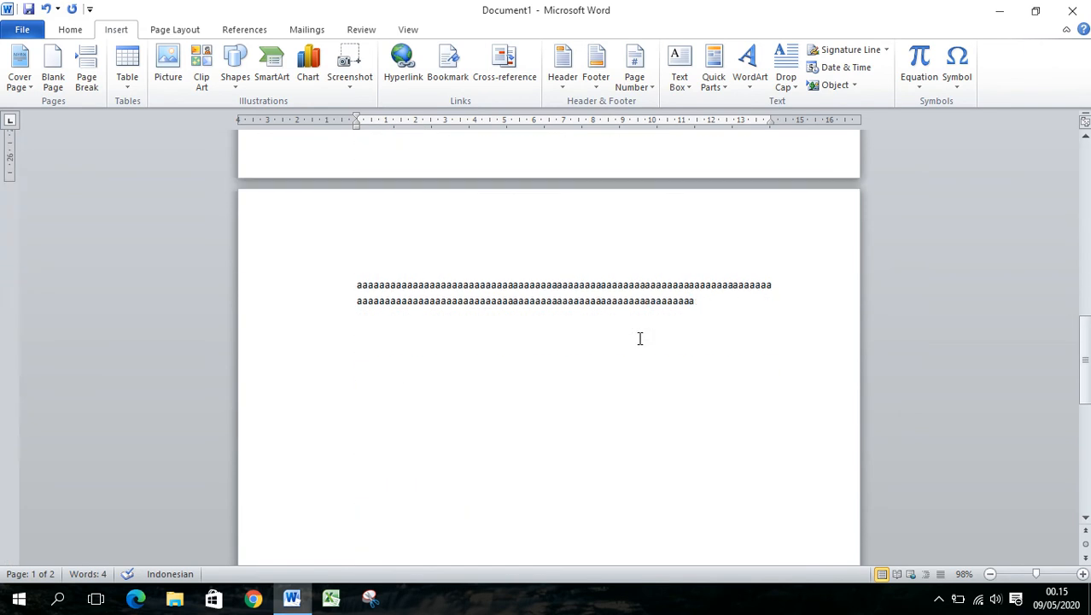
Paste the copied block of text twice, each time on a new line, after the last paragraph on page 2
triple_click(640, 337)
click(721, 304)
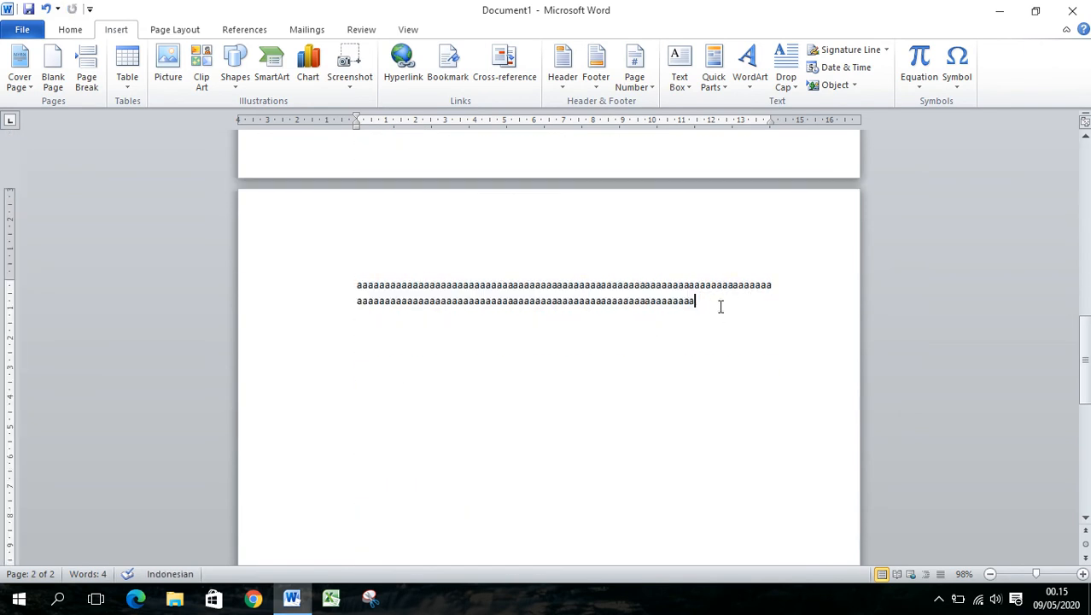
key(Return)
key(ctrl+v)
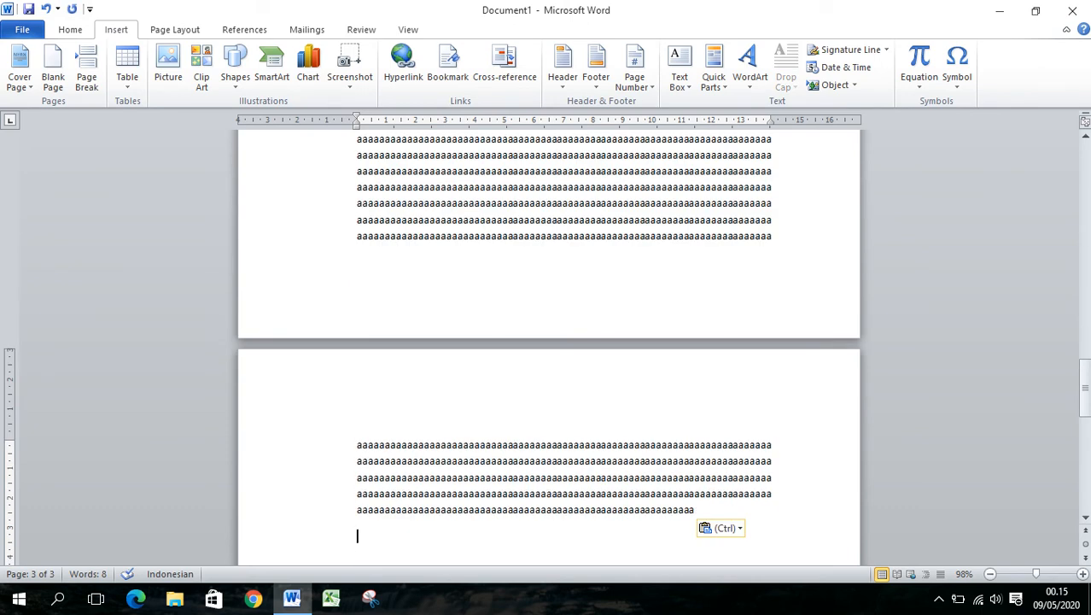
key(Return)
key(ctrl+v)
Examine the layout of all pages at 30% zoom and review the first pages at 110% zoom
drag(1084, 437, 1084, 167)
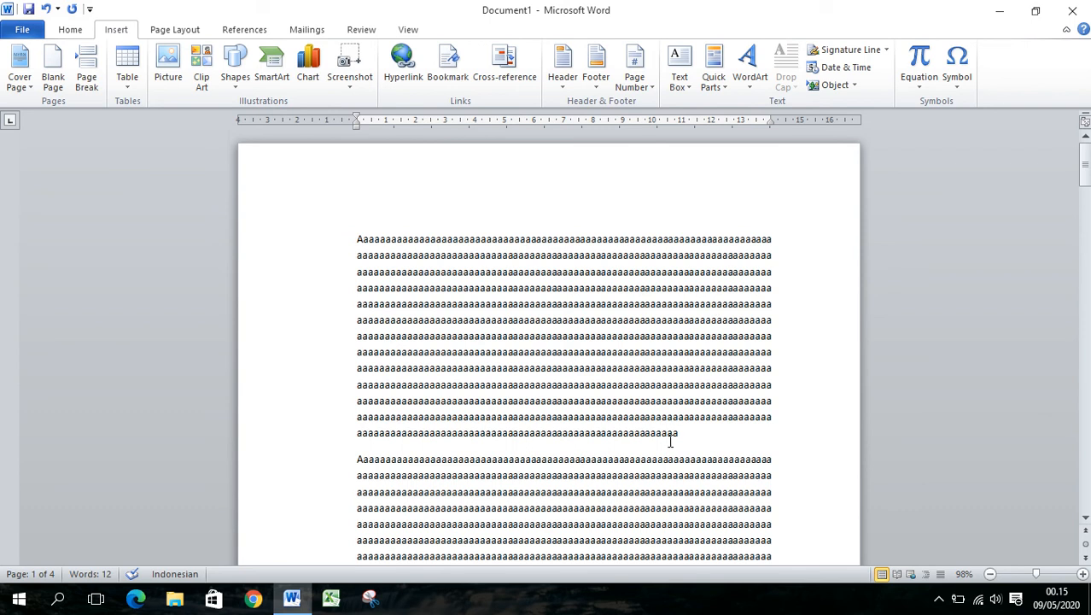
scroll(674, 442, down, 12)
scroll(652, 367, up, 12)
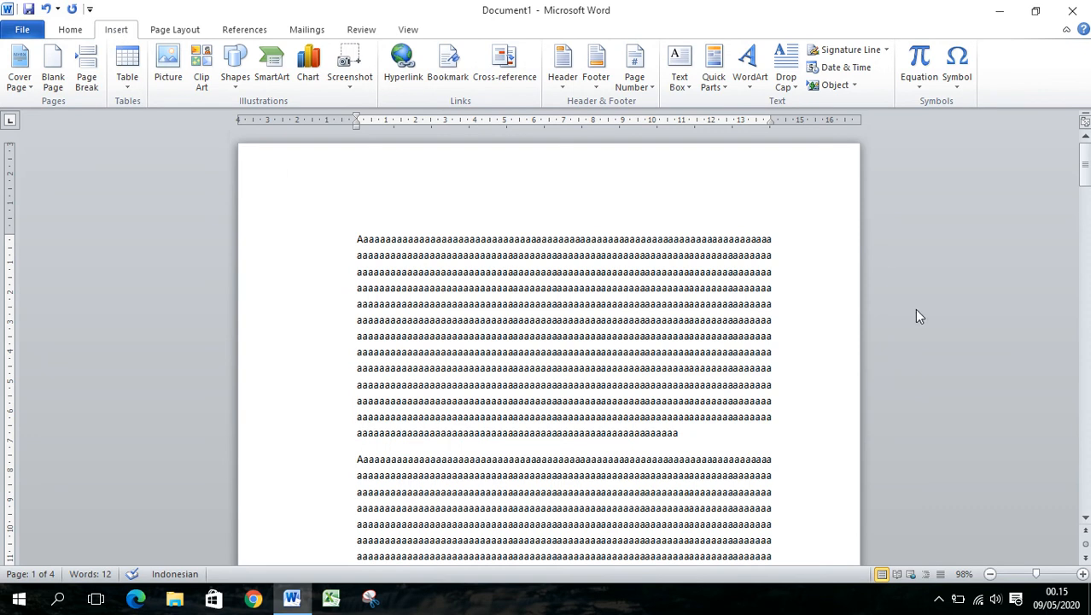
click(989, 573)
click(990, 574)
click(990, 574)
click(990, 573)
click(990, 574)
click(990, 573)
click(989, 573)
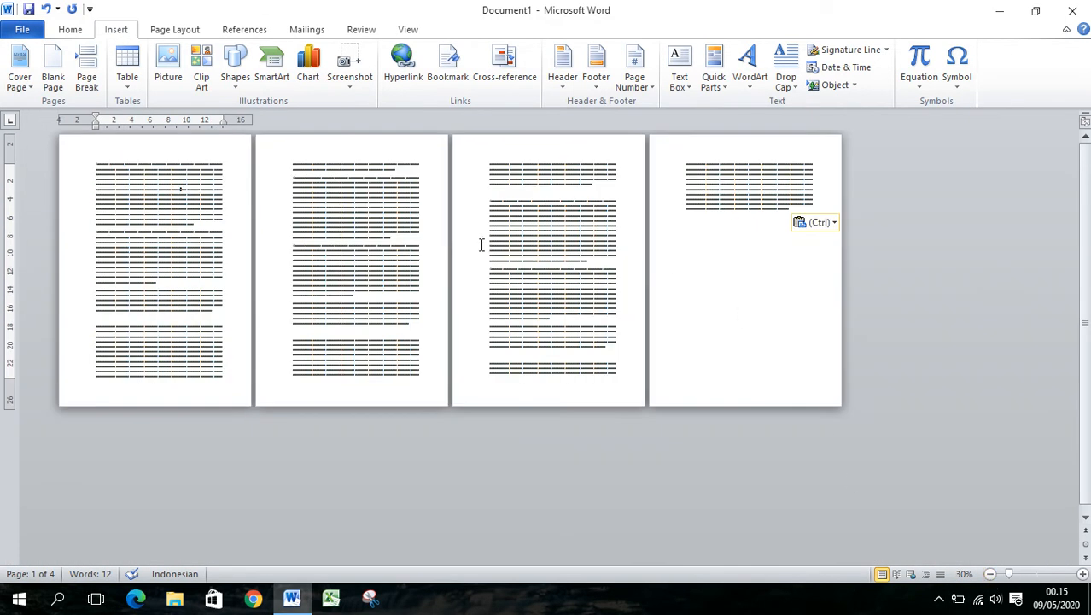
click(1039, 573)
scroll(666, 421, down, 3)
scroll(666, 421, down, 2)
scroll(666, 420, up, 5)
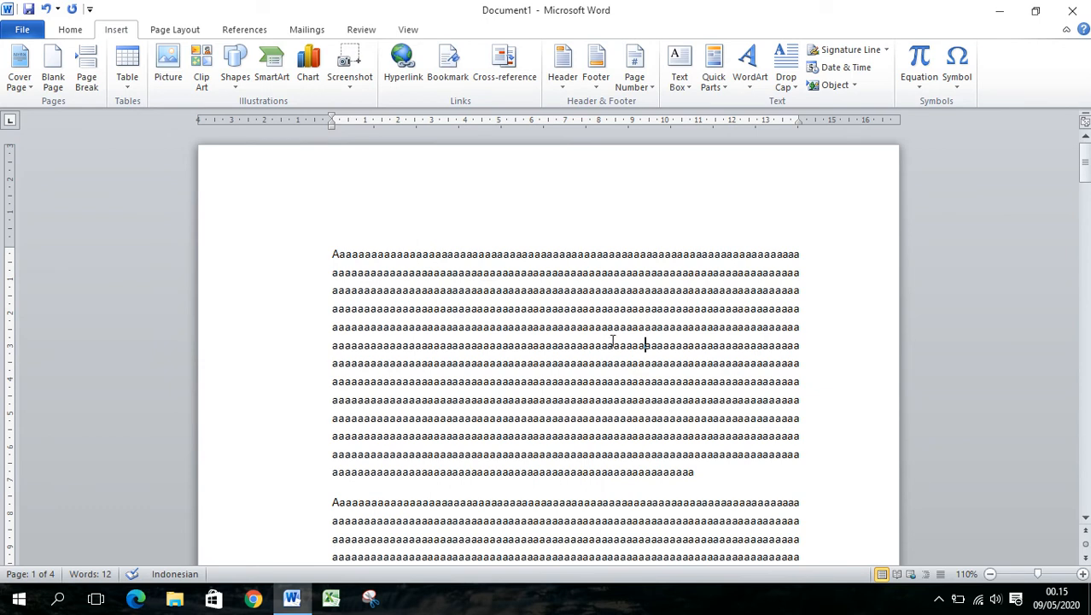
scroll(615, 349, down, 15)
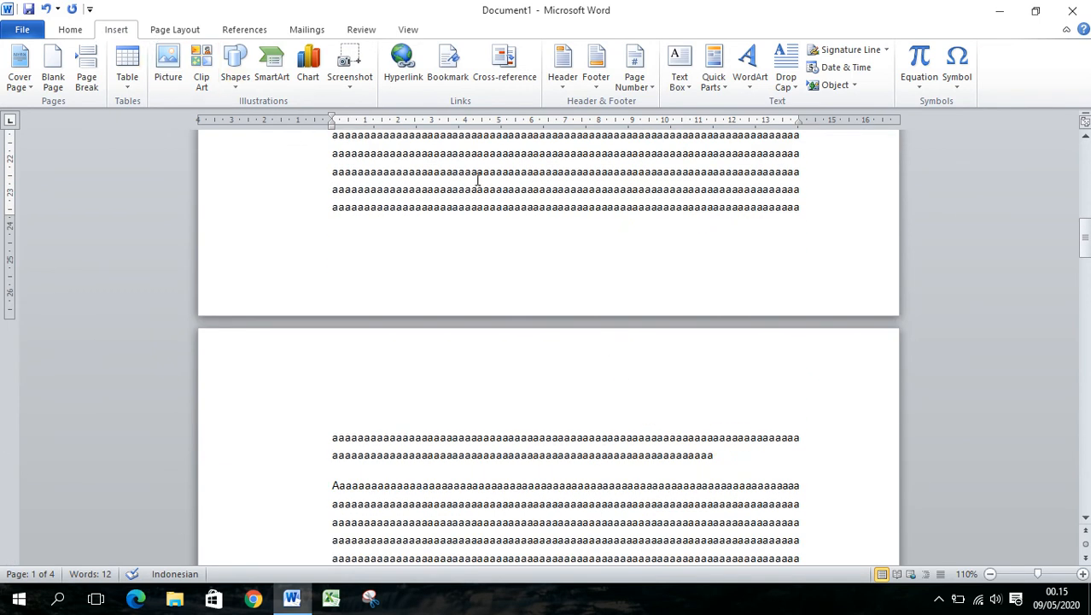
click(653, 88)
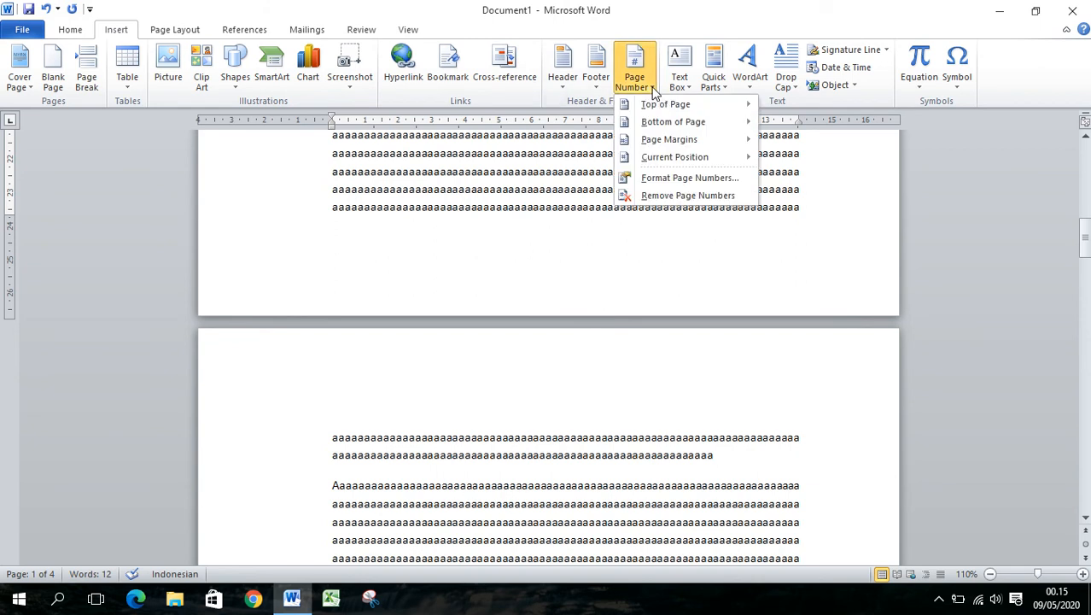
mouse_move(658, 122)
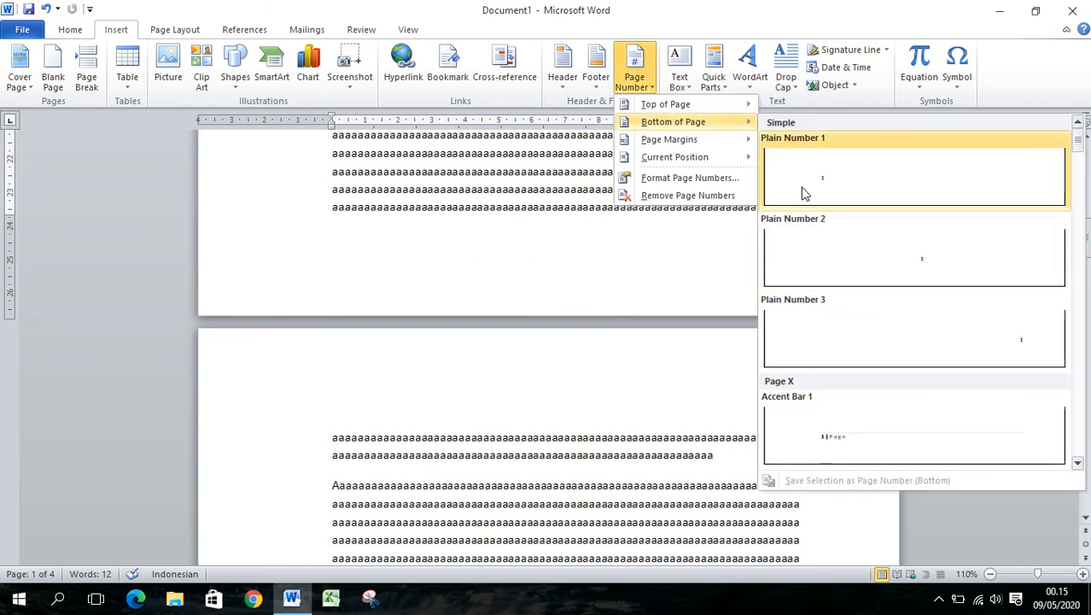
click(674, 177)
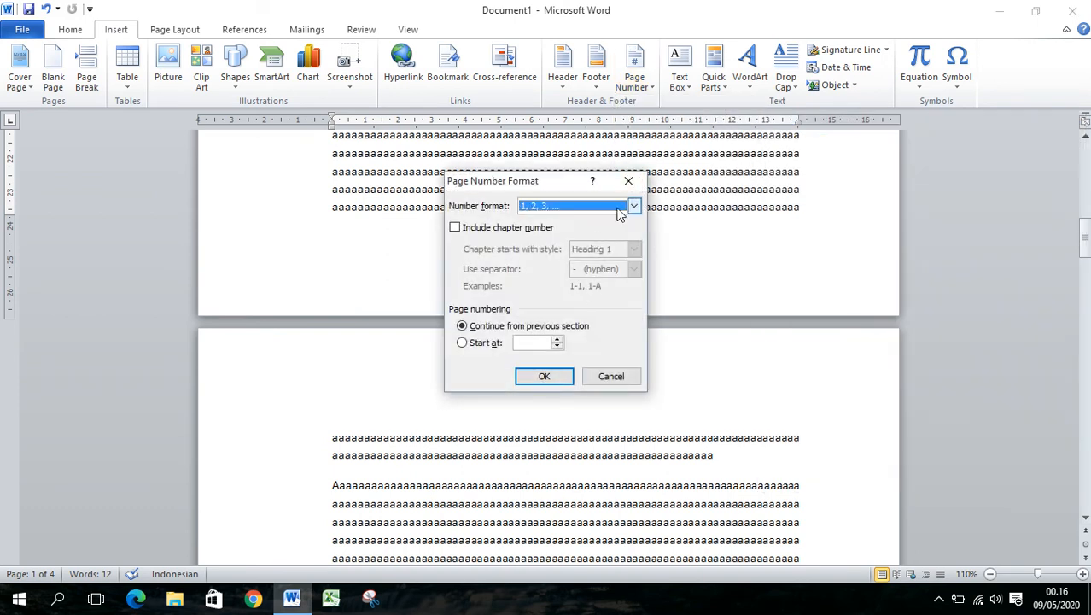
click(629, 181)
Set the page number format to lowercase Roman numerals (i, ii, iii), continuing from the previous section
click(646, 90)
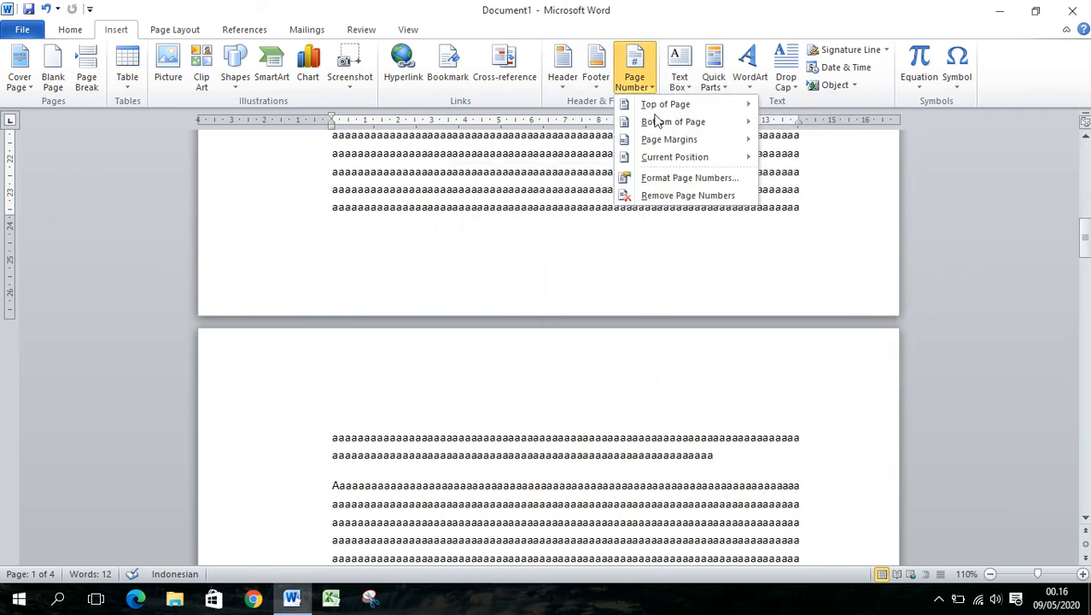
click(674, 179)
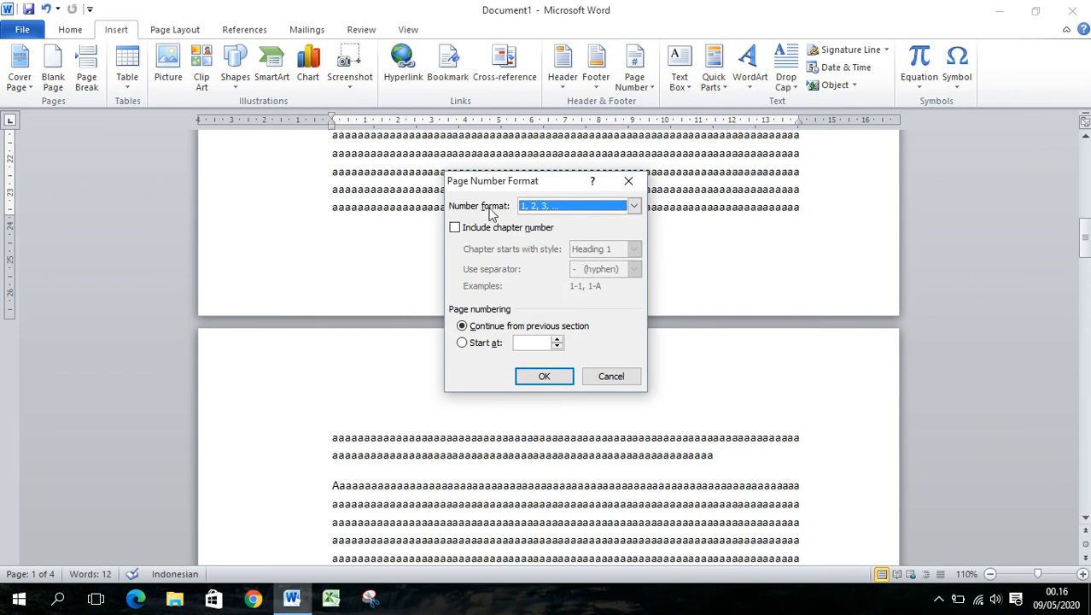
click(634, 206)
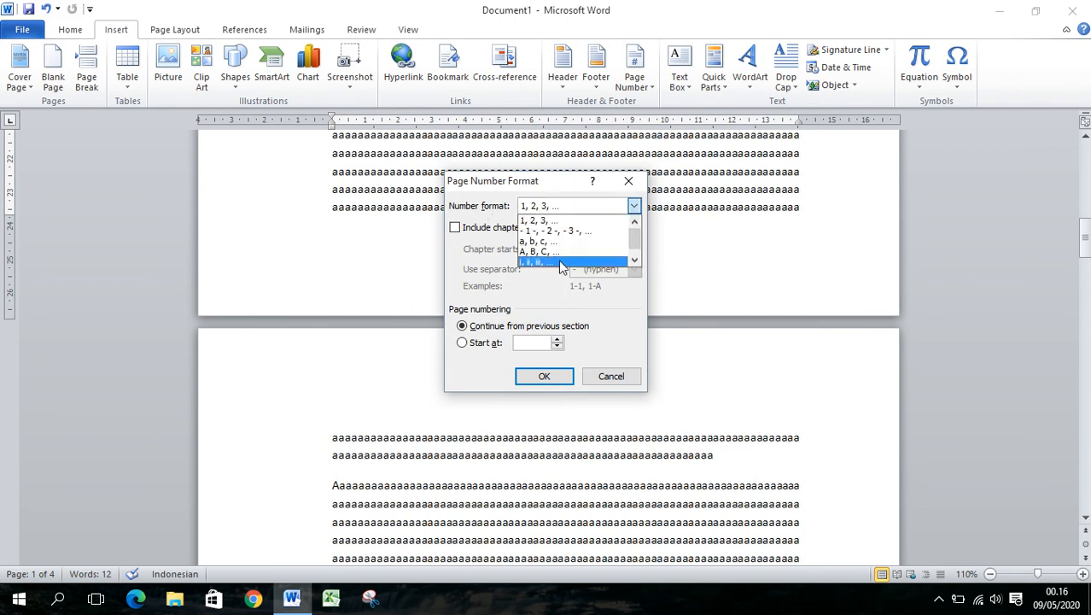
click(561, 263)
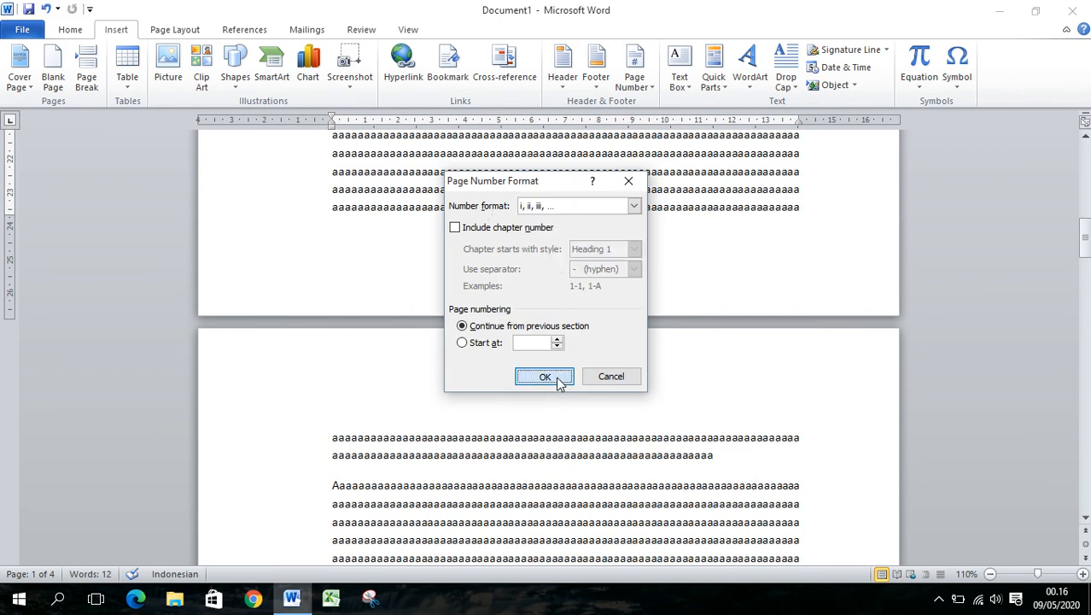
click(544, 377)
Insert centred page numbers at the bottom of the page in the Plain Number 2 style and return to the body text
scroll(556, 365, up, 3)
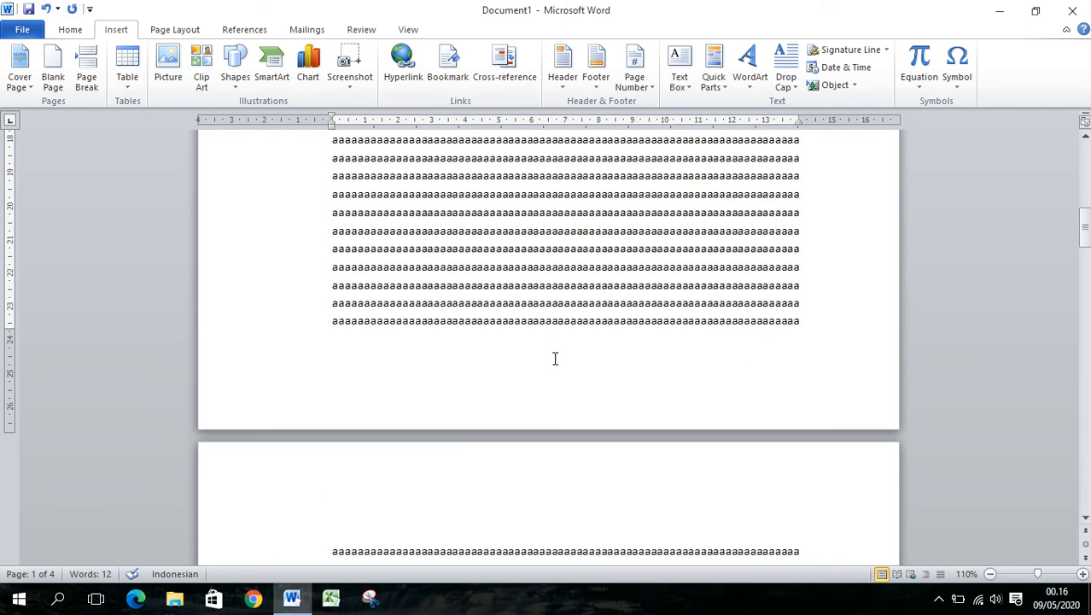
scroll(555, 359, up, 3)
click(647, 89)
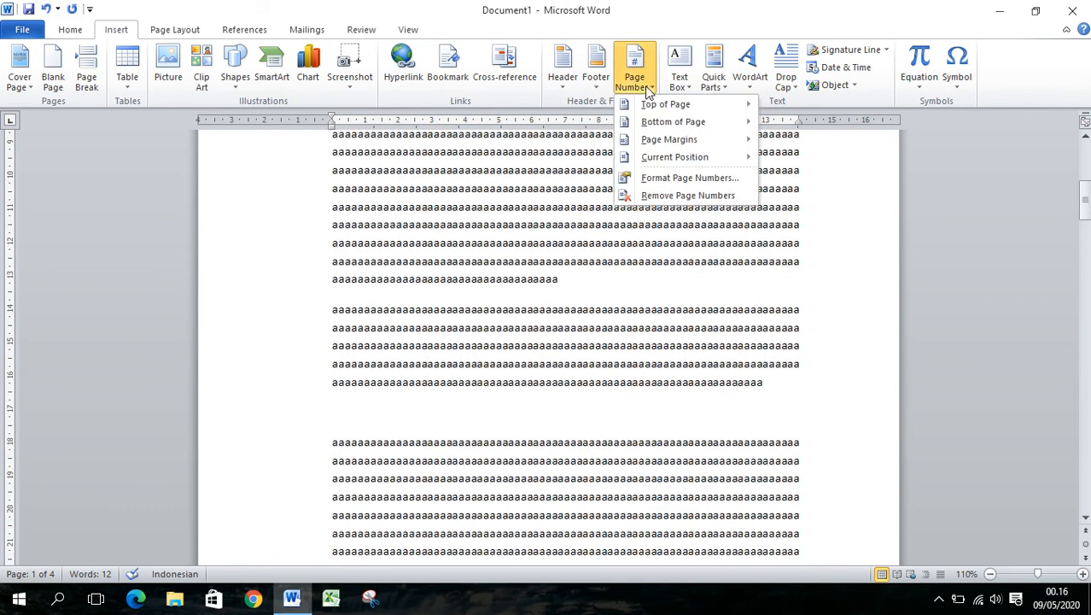
mouse_move(657, 122)
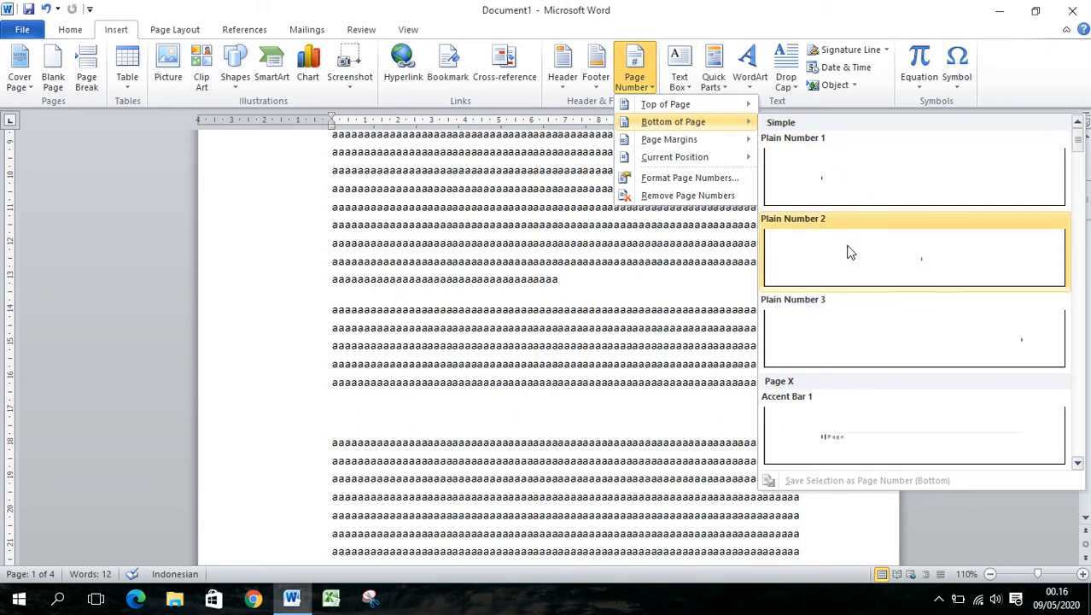
click(907, 256)
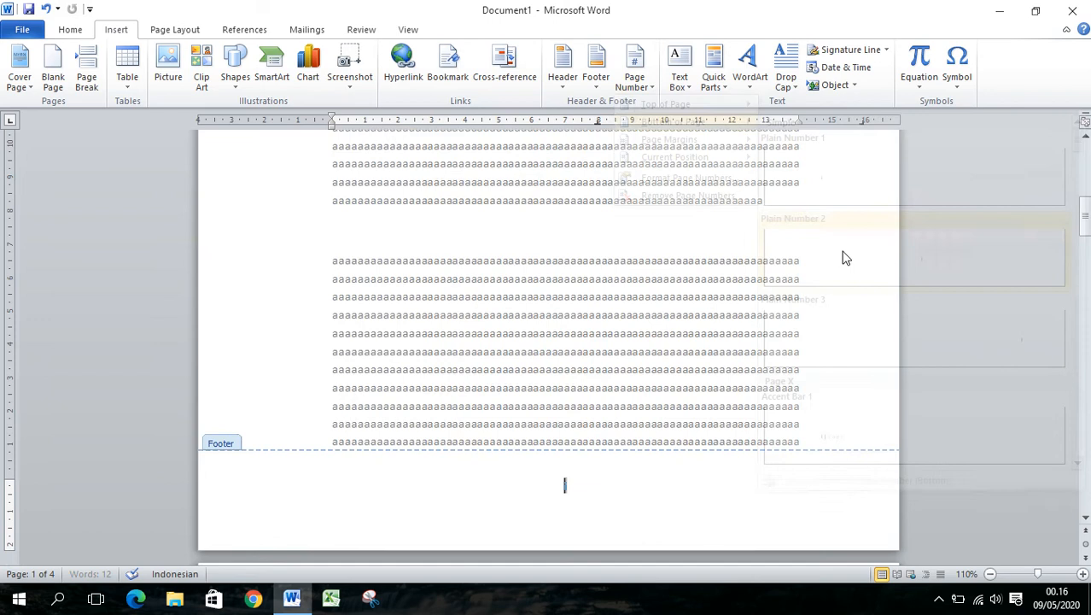
double_click(698, 279)
scroll(699, 273, up, 4)
scroll(698, 273, down, 8)
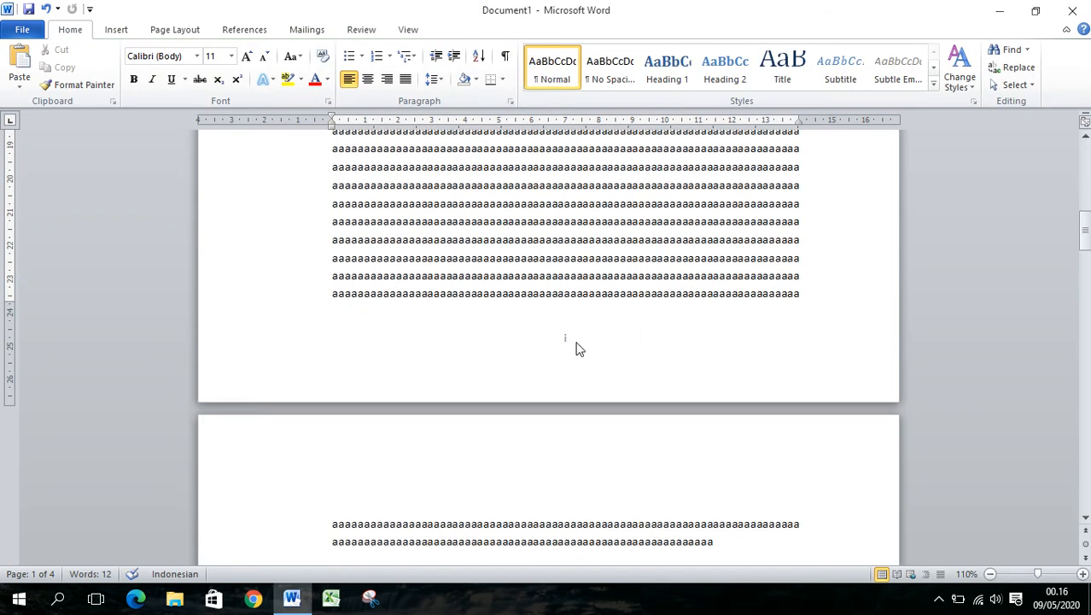
scroll(577, 348, up, 8)
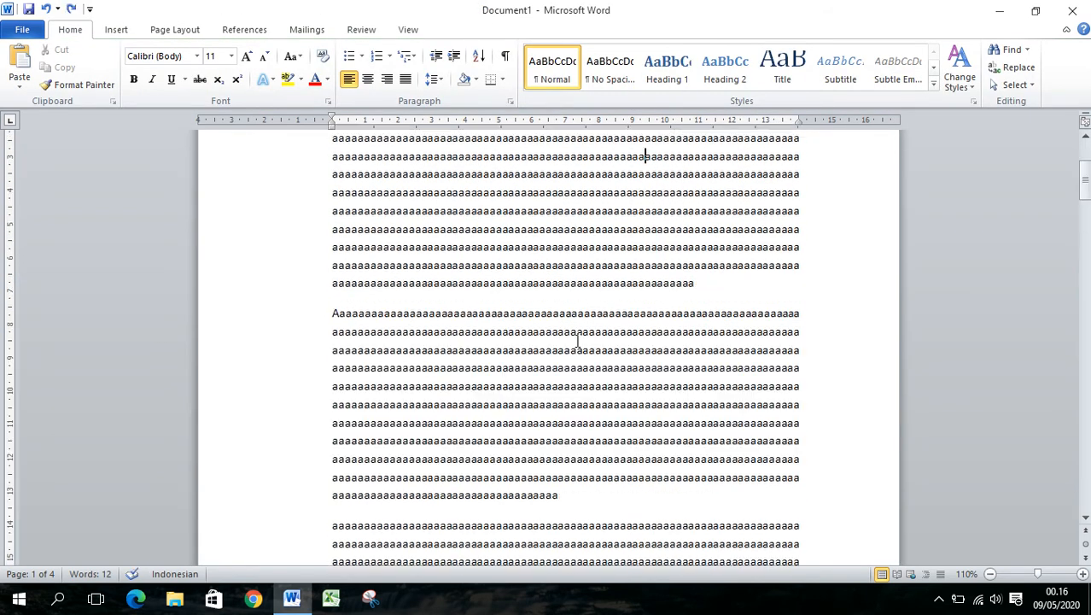
click(124, 39)
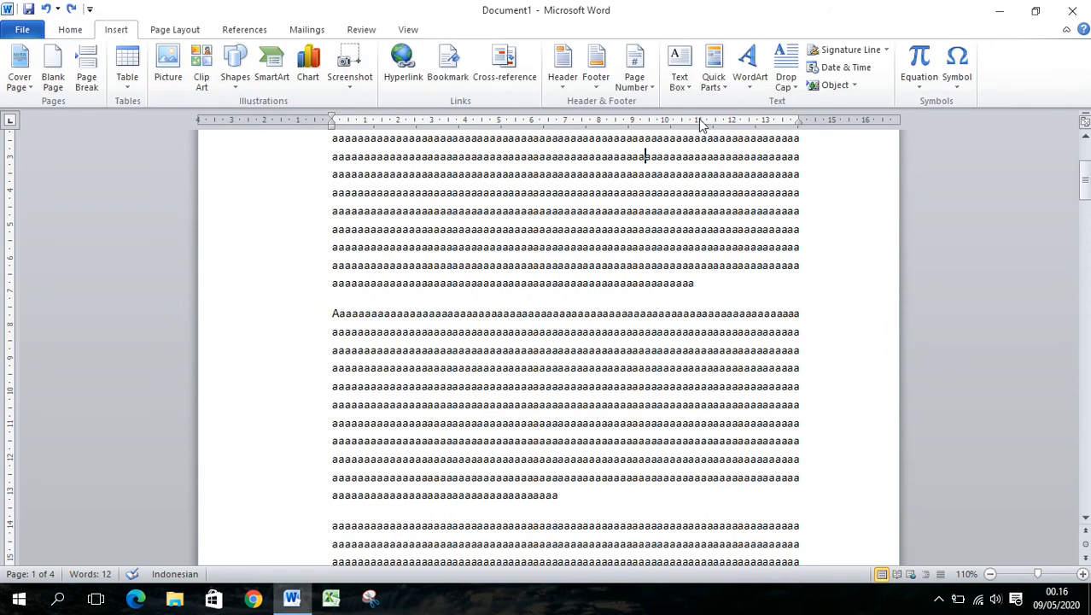
Apply the Plain Number 2 page number style at the bottom of the page and return to the document text
click(636, 81)
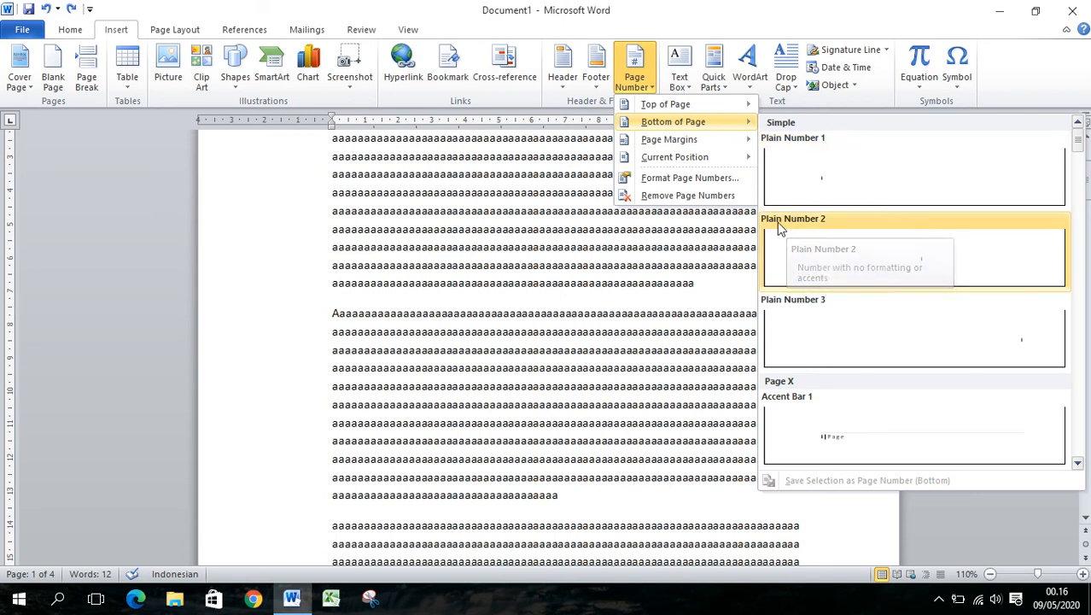
click(948, 251)
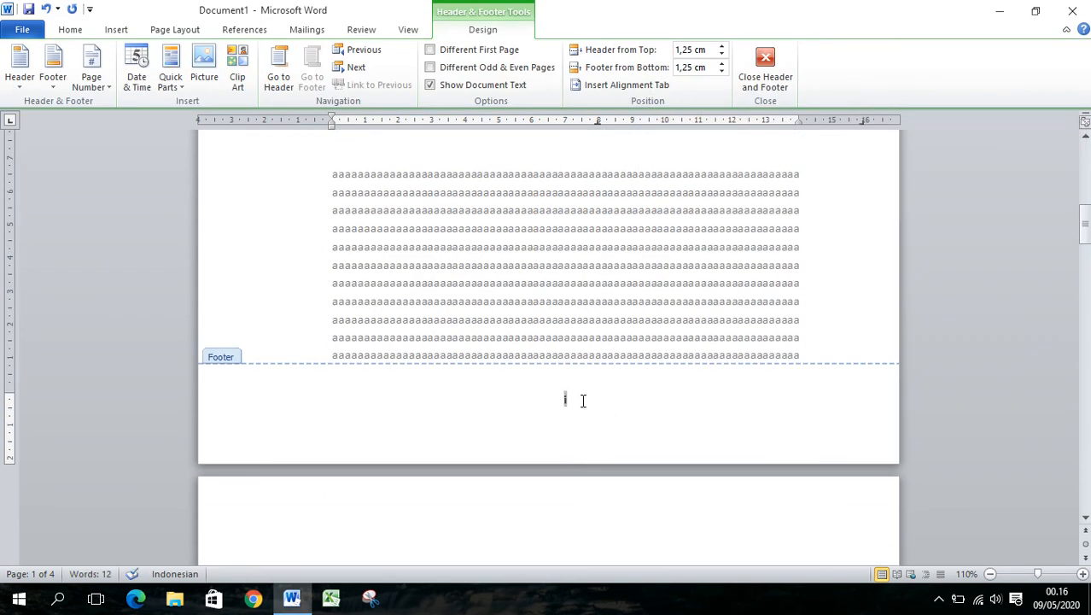
double_click(660, 286)
Check the footer page numbers from the first page through to the last page
scroll(667, 311, down, 5)
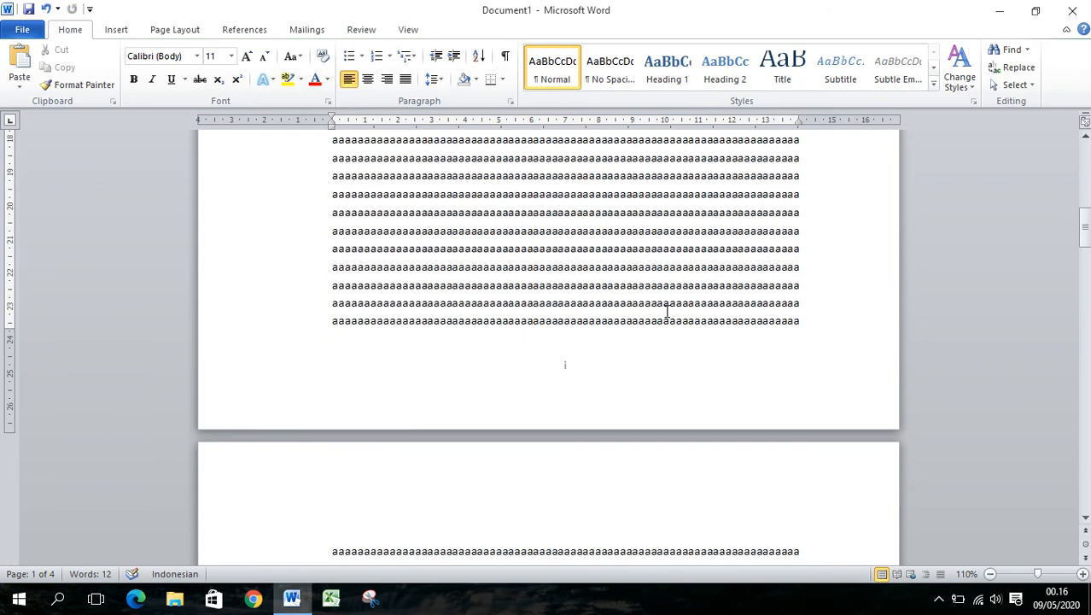
scroll(666, 305, down, 3)
scroll(631, 222, down, 14)
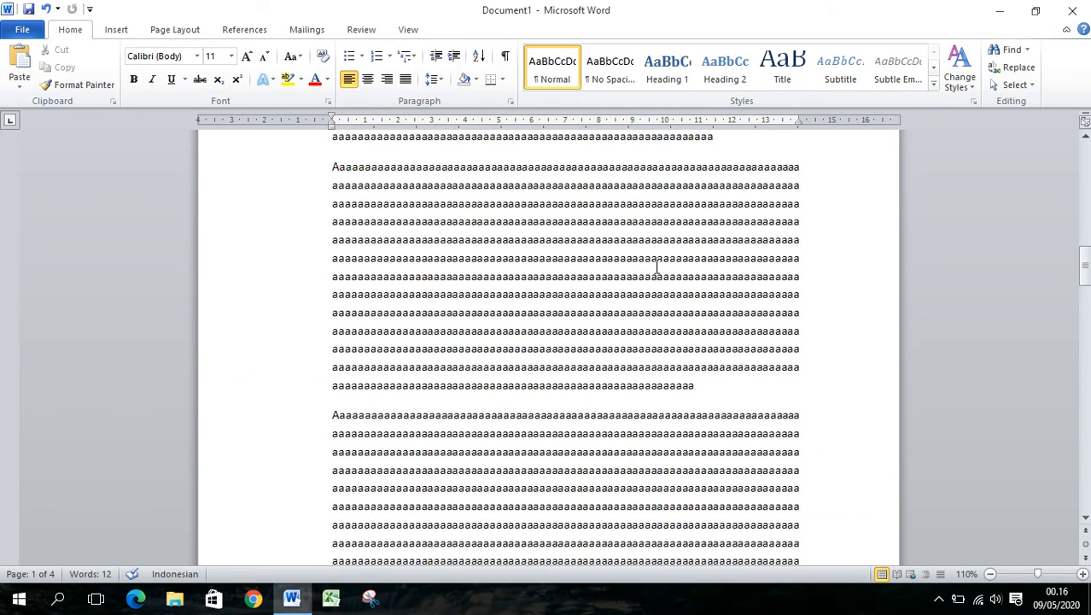
scroll(658, 320, down, 2)
scroll(623, 295, down, 17)
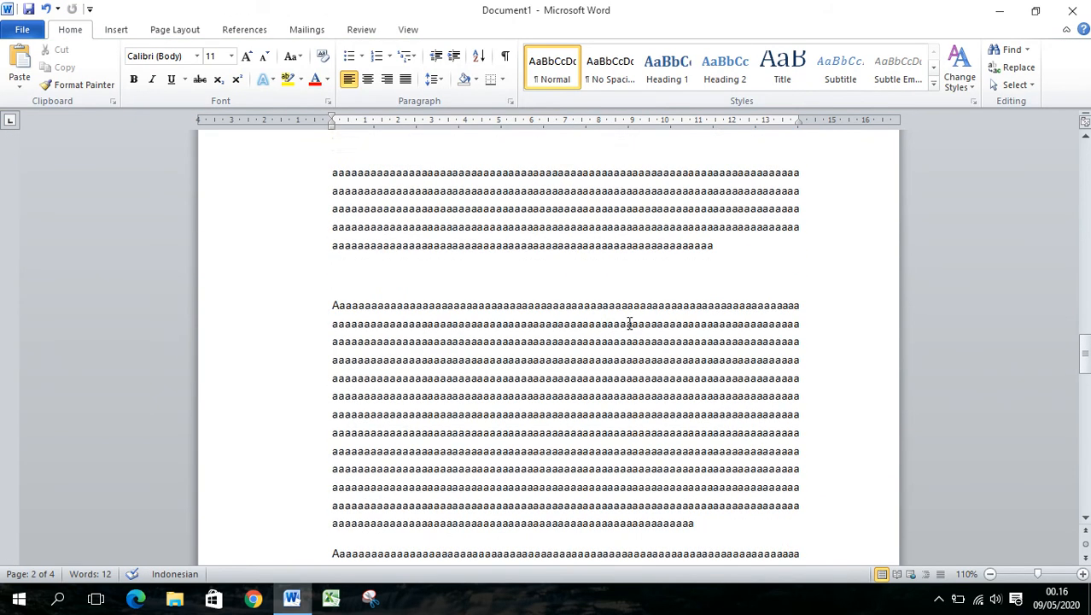
scroll(649, 340, down, 18)
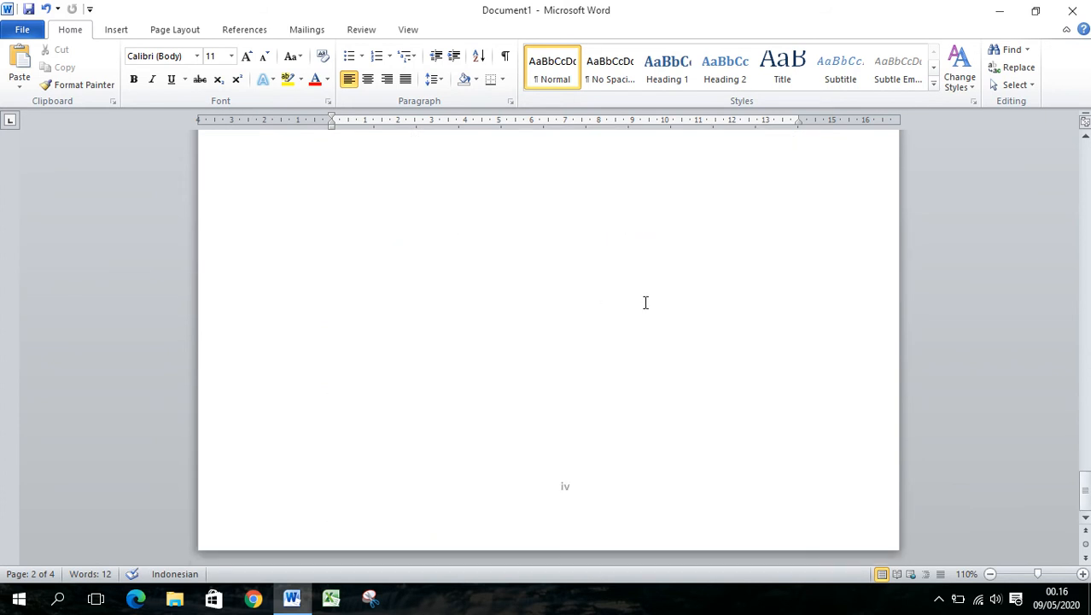
Start a new section at the end of the text on page 2 by applying the page setup from this point forward
scroll(662, 376, up, 20)
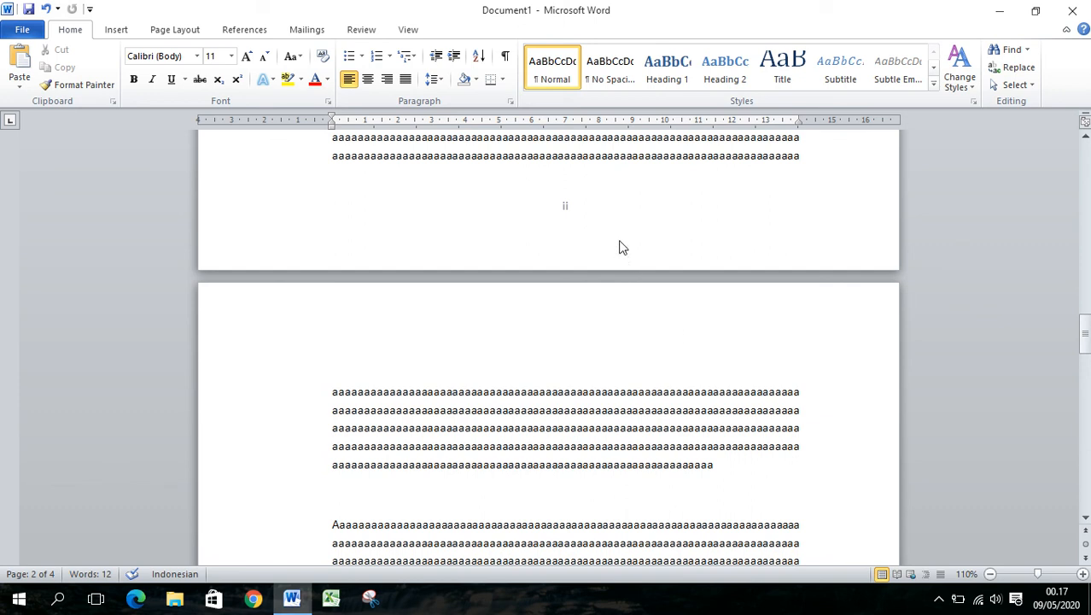
click(801, 156)
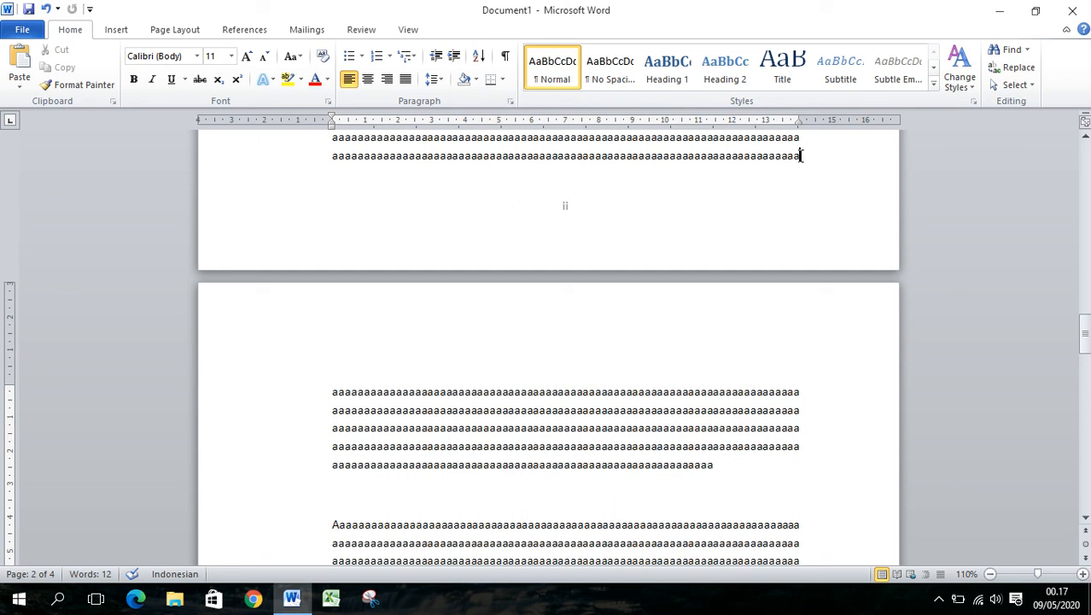
click(116, 29)
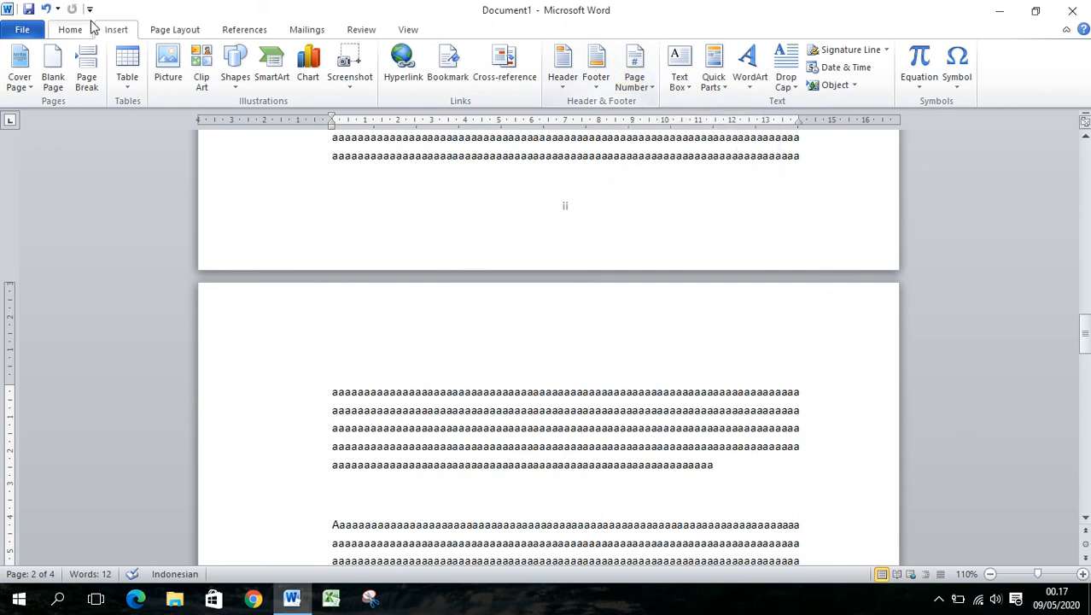
click(193, 32)
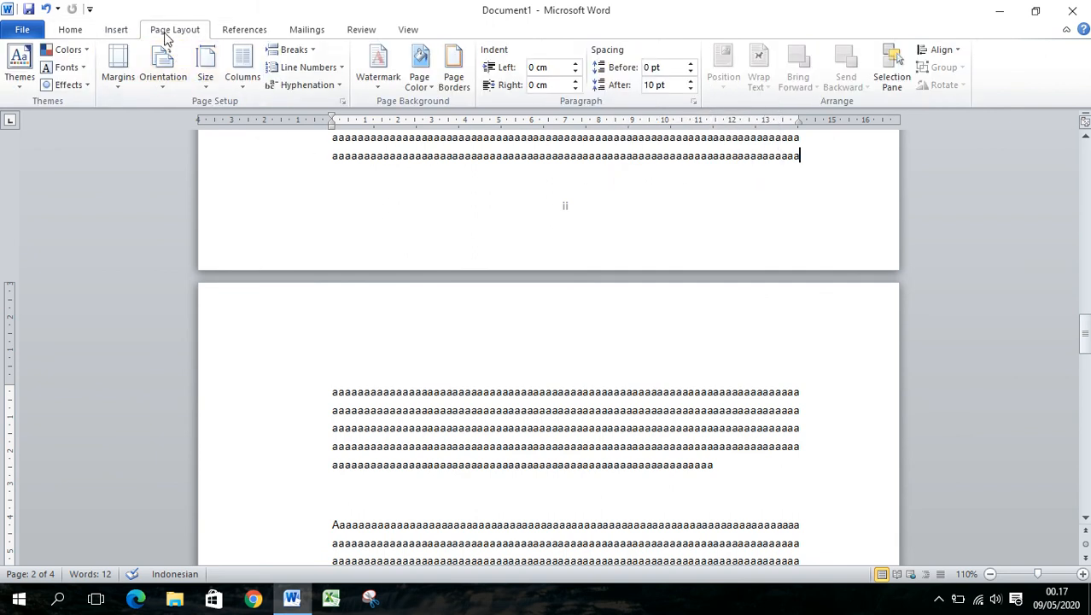
click(341, 101)
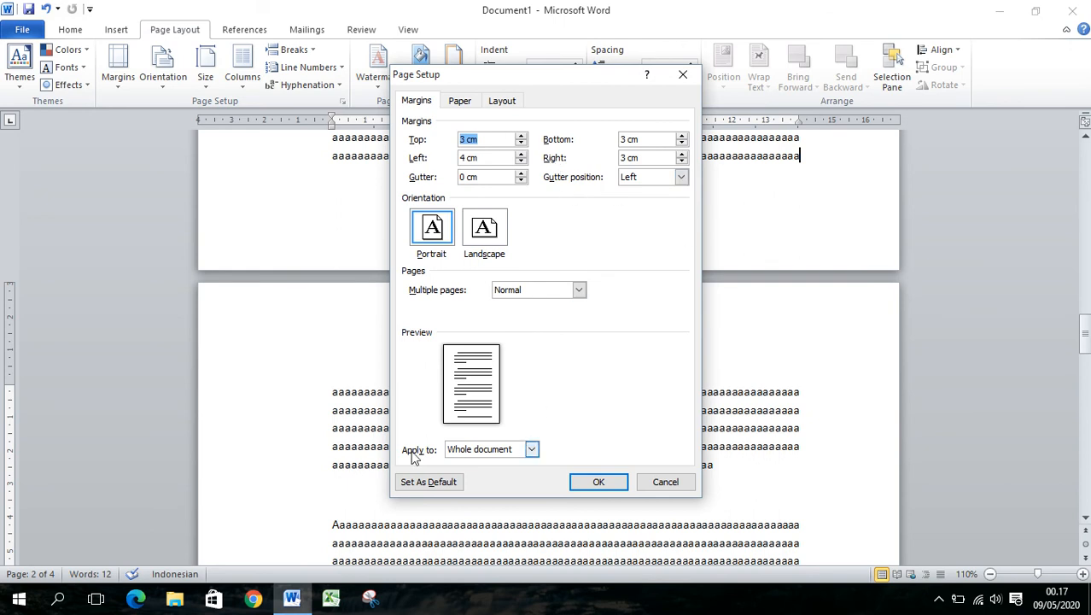
click(525, 450)
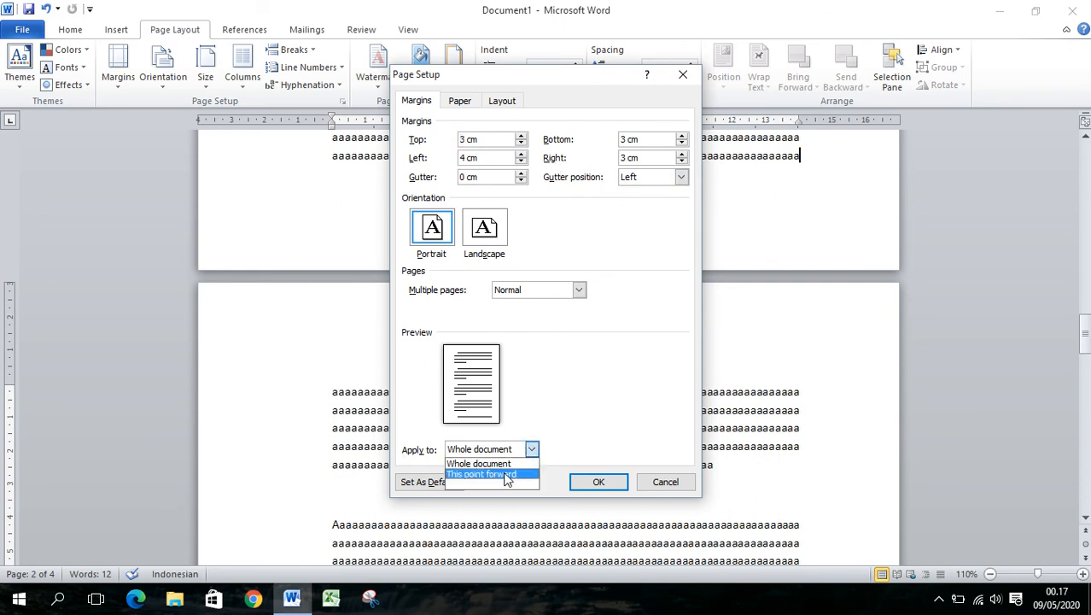
click(507, 474)
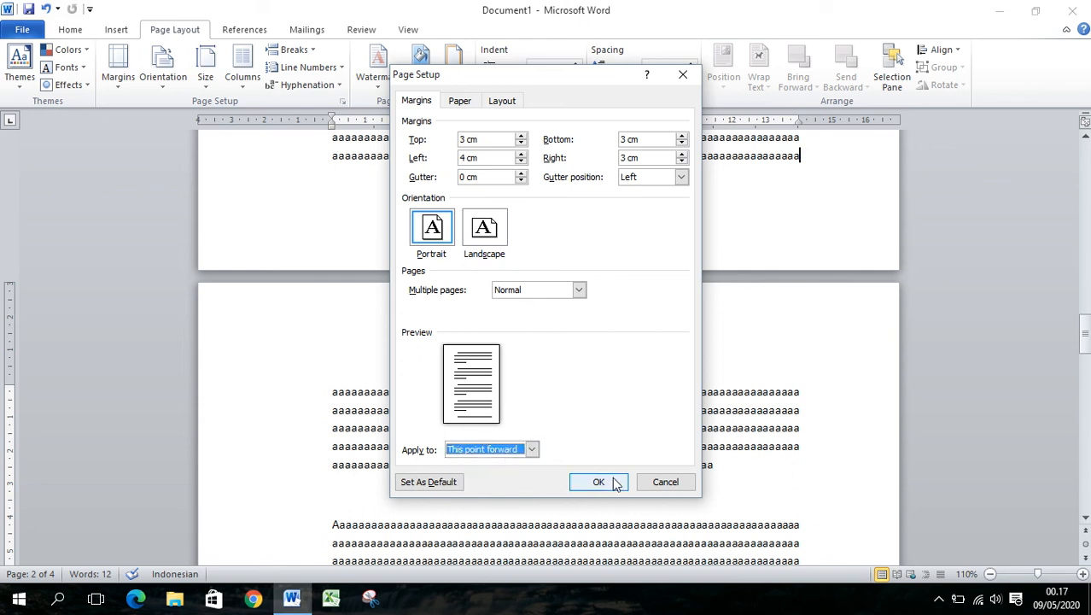
click(531, 450)
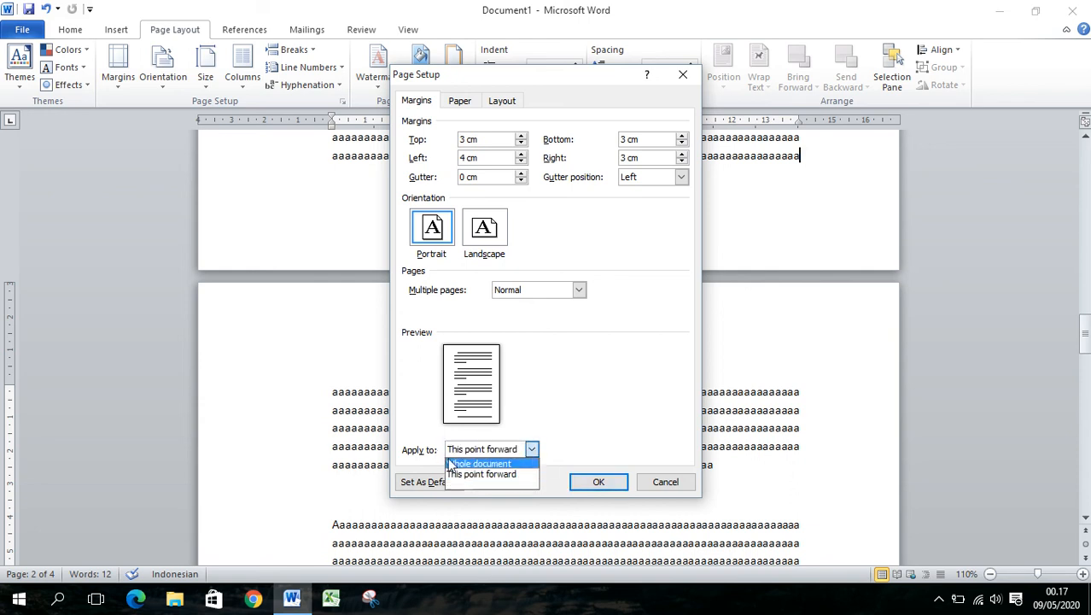
click(523, 474)
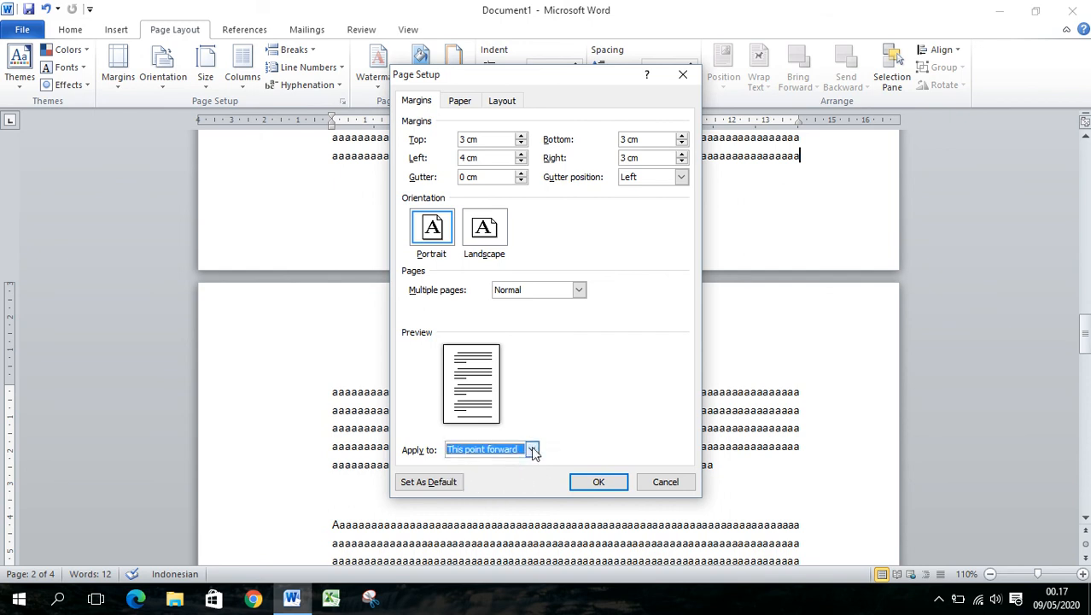
click(597, 480)
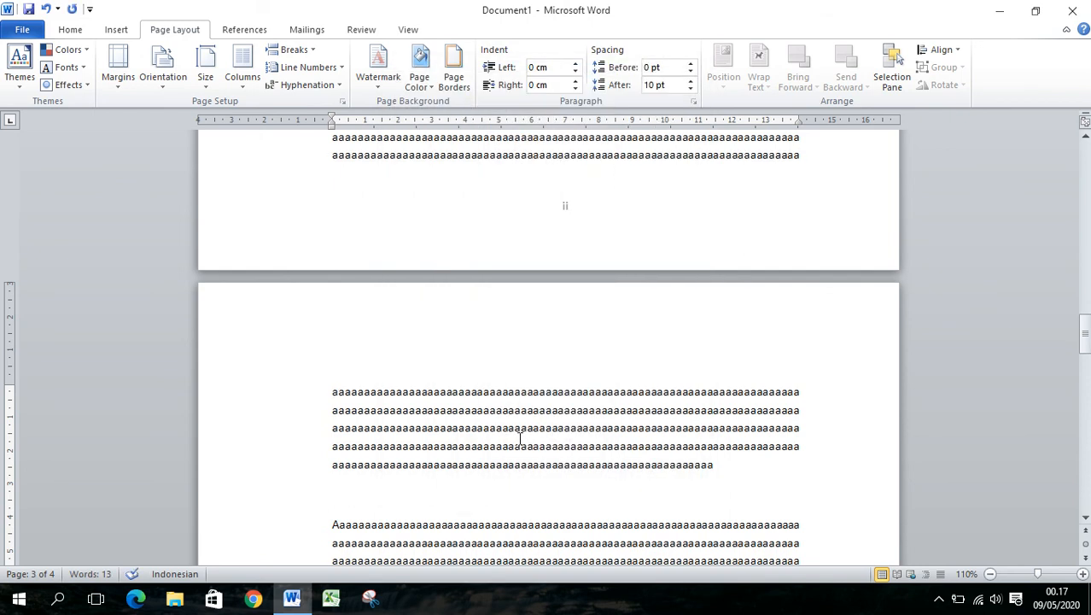
scroll(520, 438, down, 15)
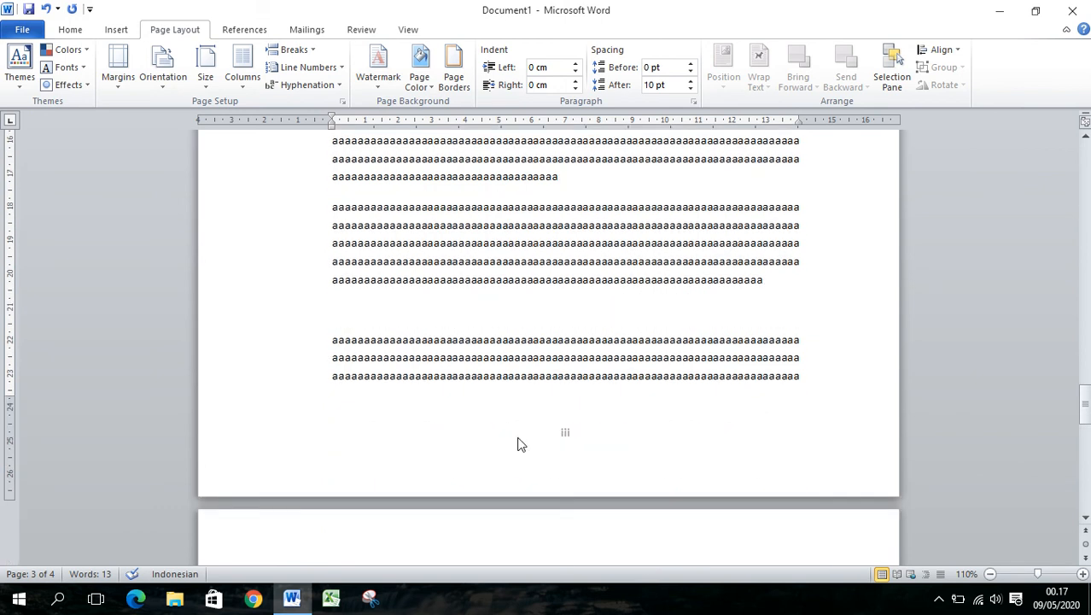
scroll(580, 439, down, 10)
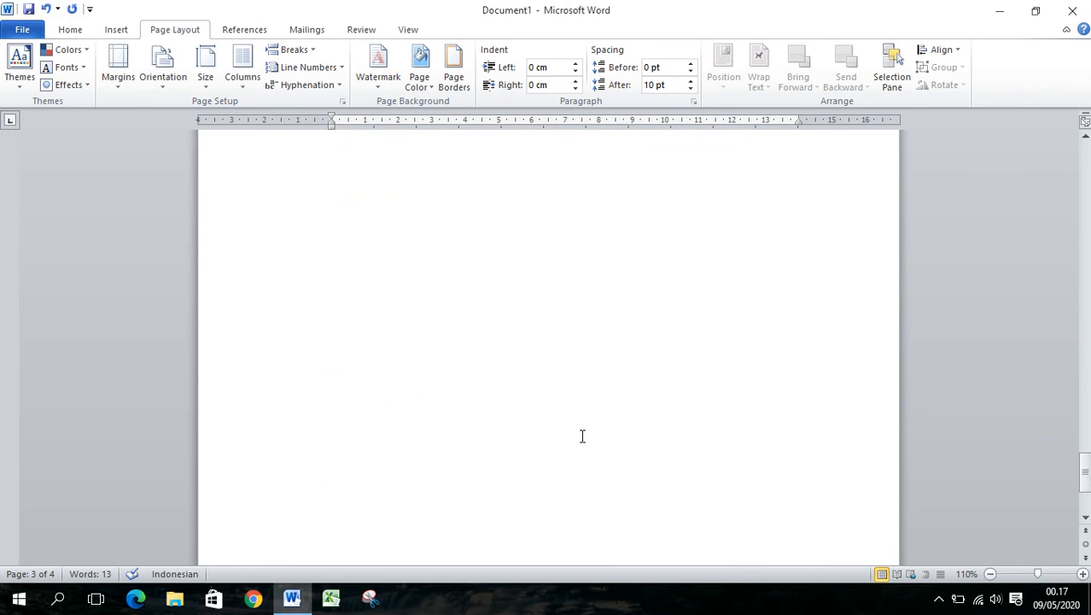
scroll(582, 437, up, 12)
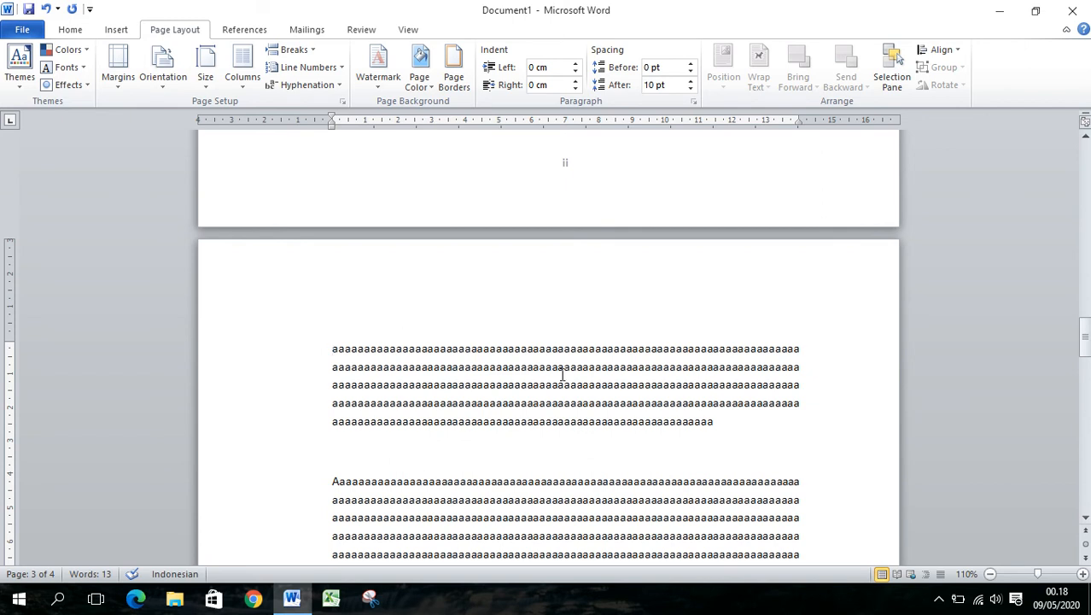
scroll(576, 401, down, 10)
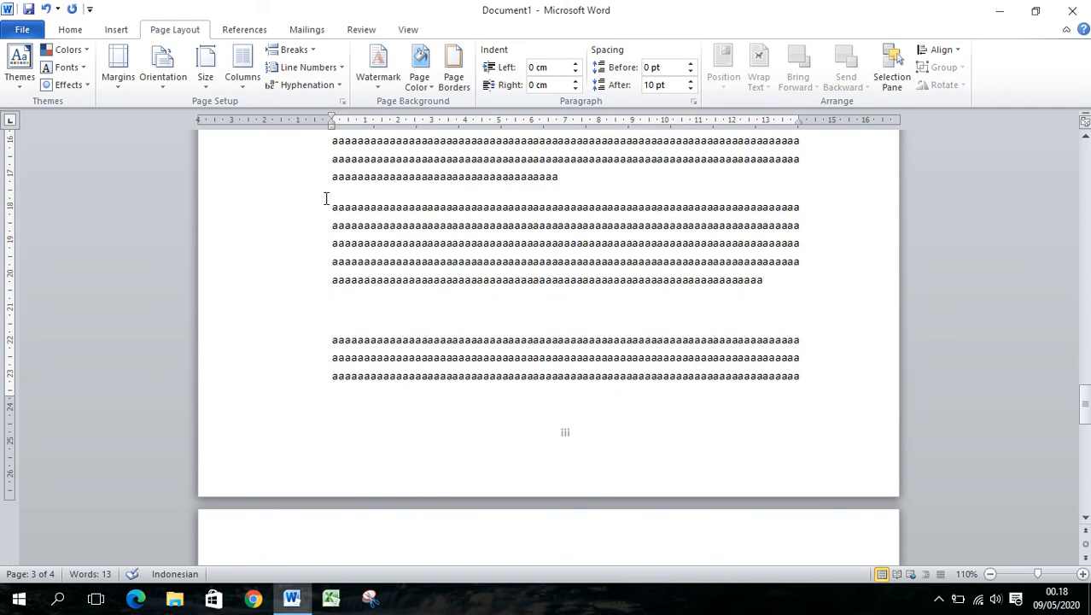
click(116, 29)
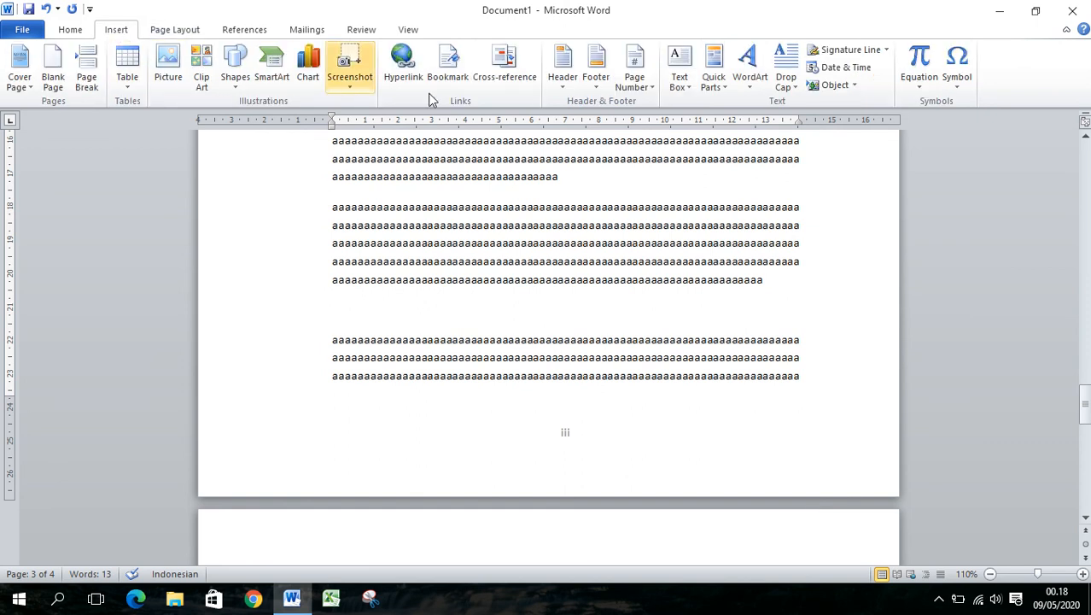
click(648, 91)
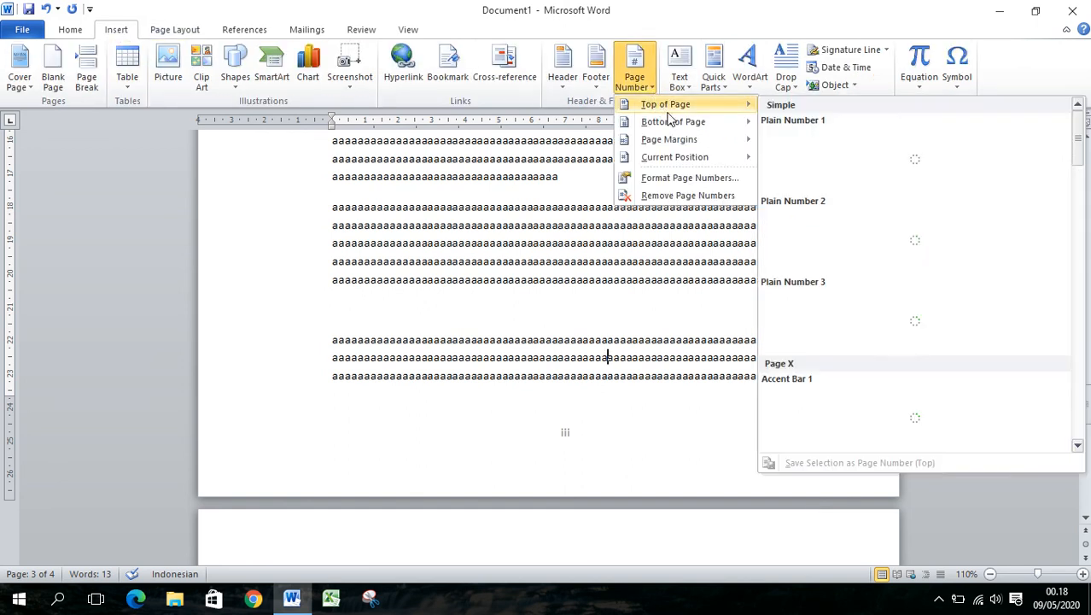
click(678, 179)
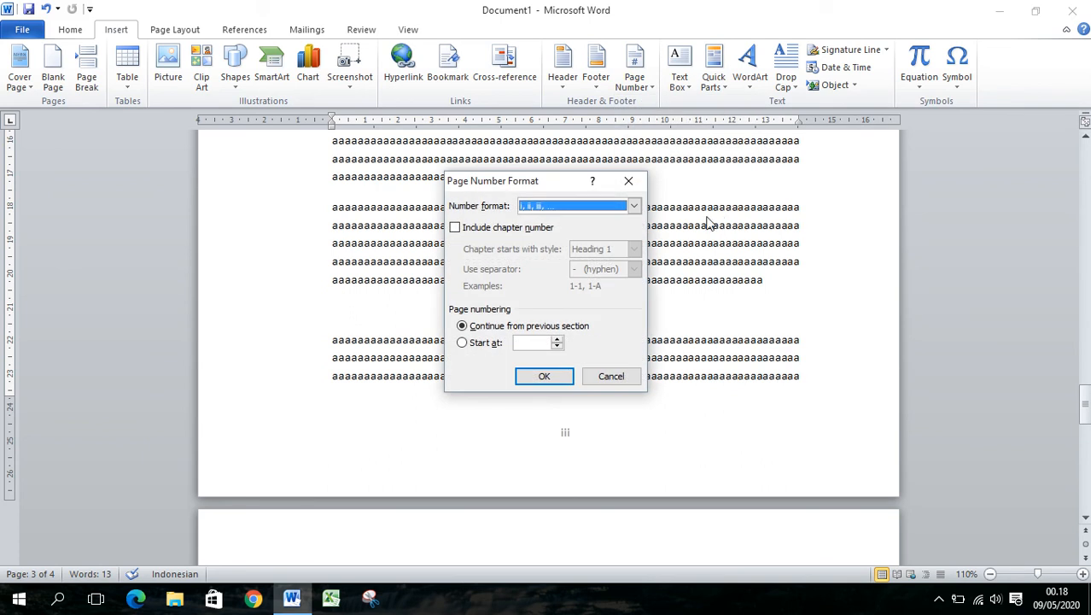
click(628, 182)
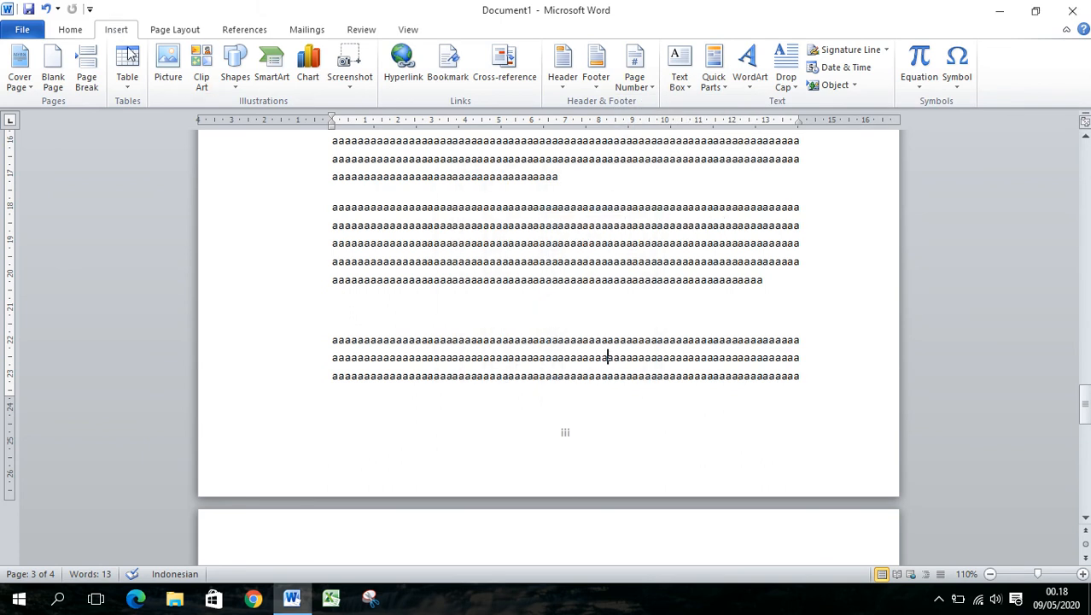
Set the page number format of the section starting on the third page to 1, 2, 3
click(649, 85)
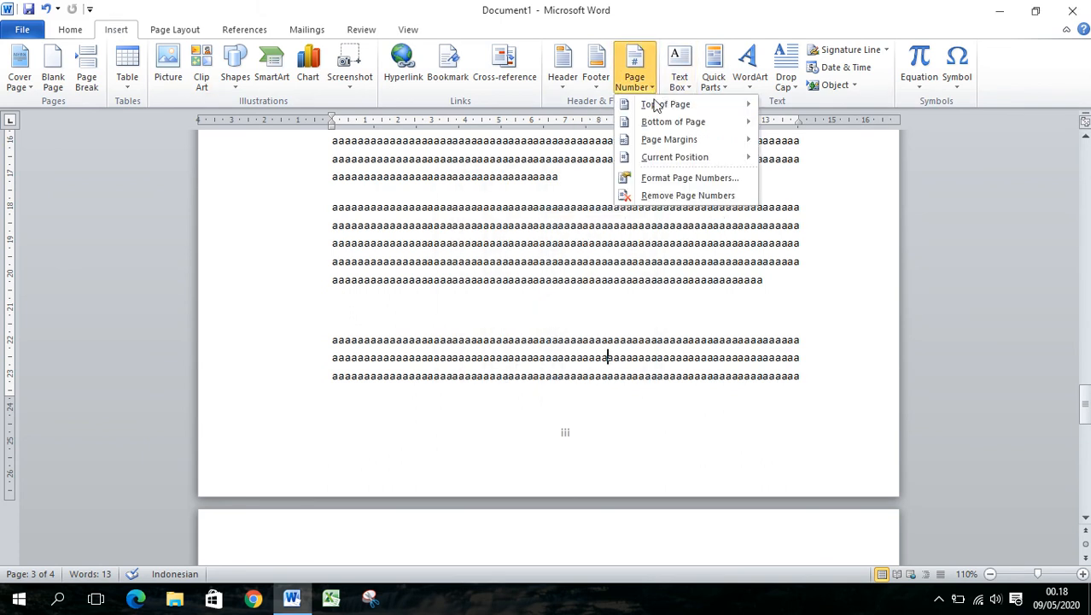
click(670, 179)
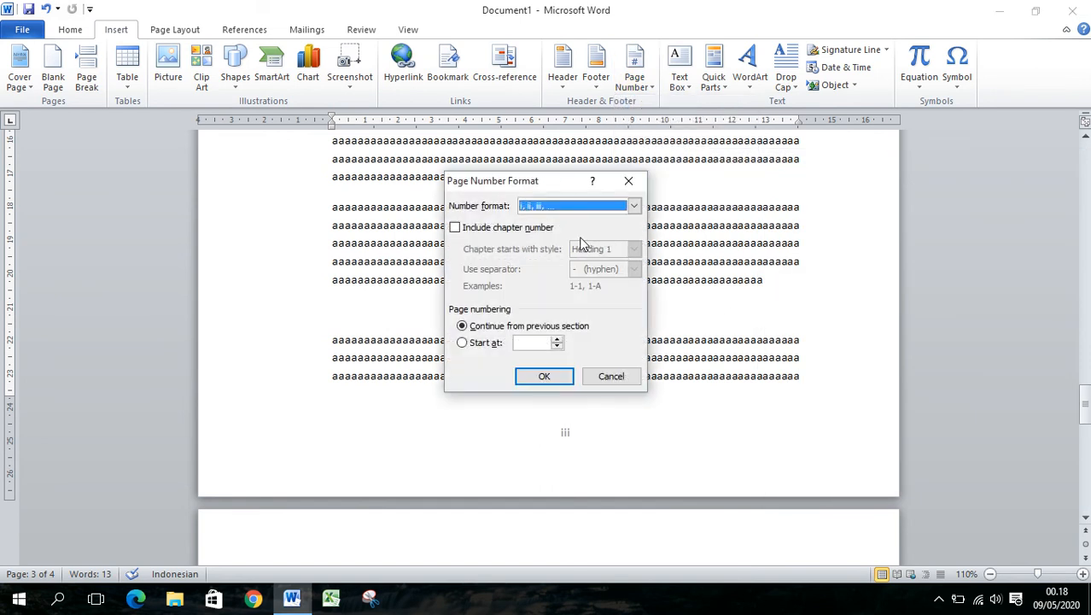
click(634, 206)
click(611, 221)
click(558, 376)
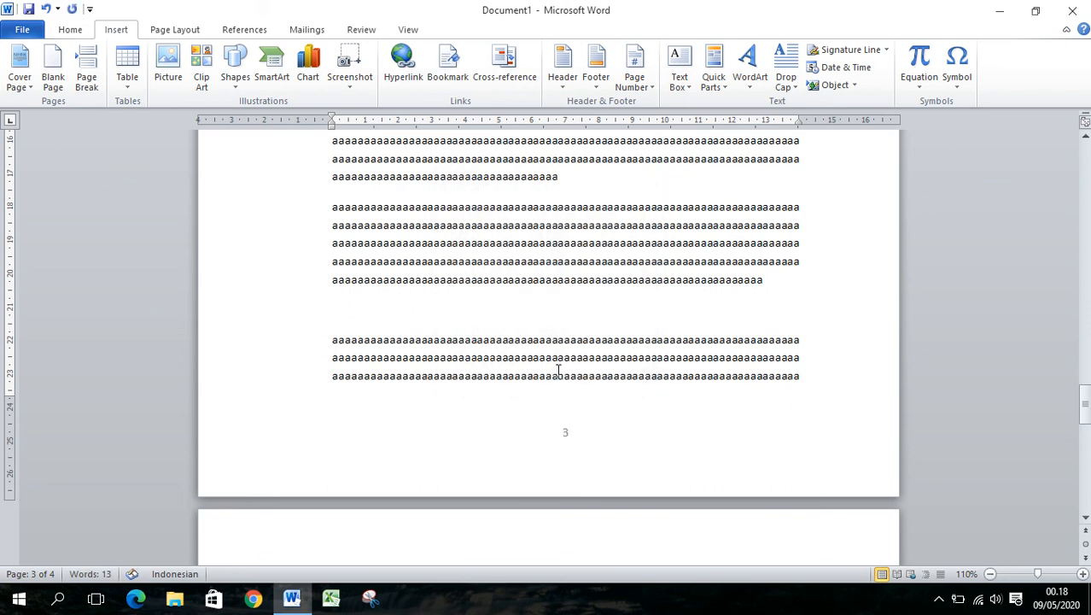
Compare the footer page numbers of both sections, from the first page down to the third page
scroll(557, 369, up, 8)
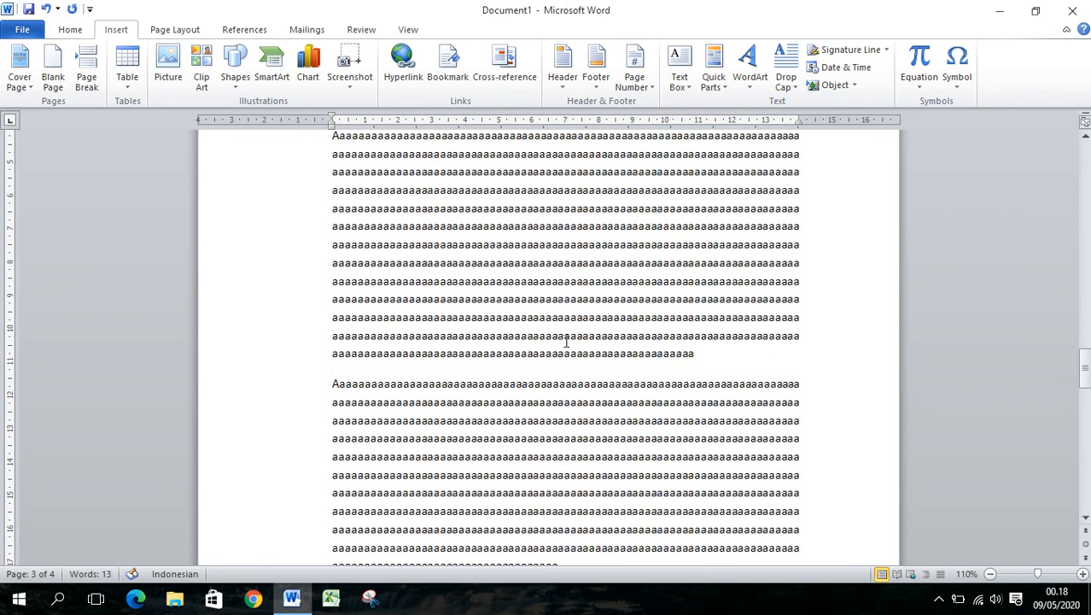
drag(1086, 369, 1086, 364)
scroll(650, 367, down, 3)
scroll(653, 371, down, 5)
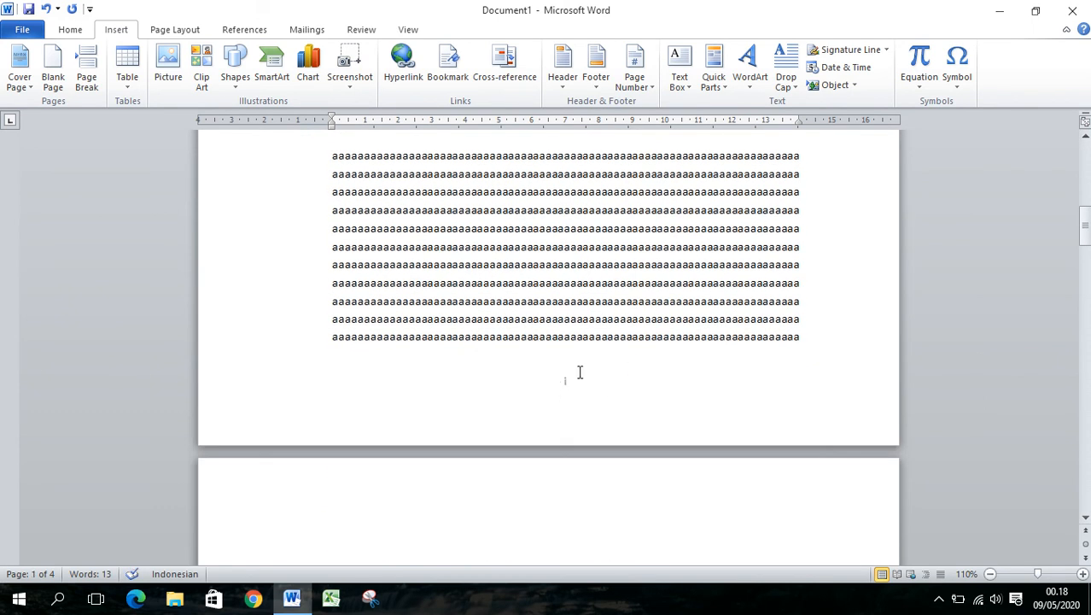
scroll(612, 402, down, 3)
scroll(623, 395, down, 9)
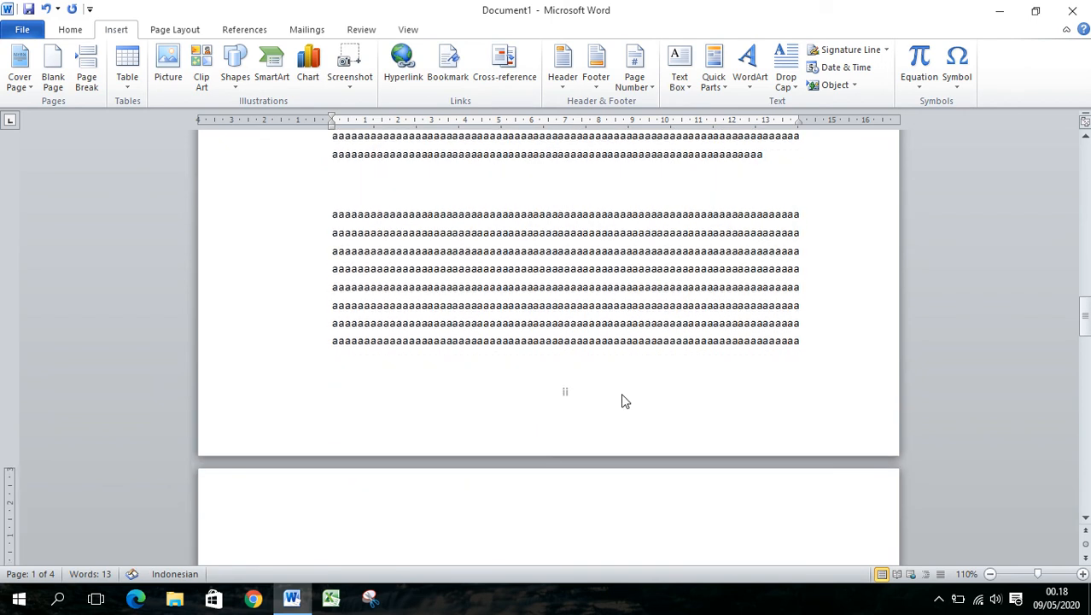
scroll(545, 334, down, 10)
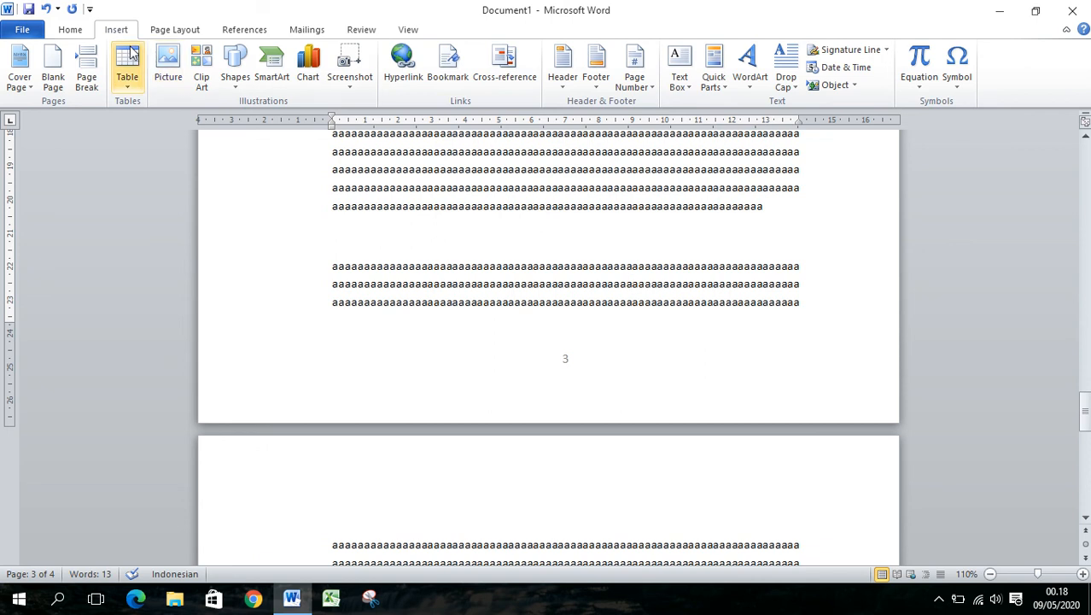
Make the page numbering of the section on the third page start at 1
click(636, 73)
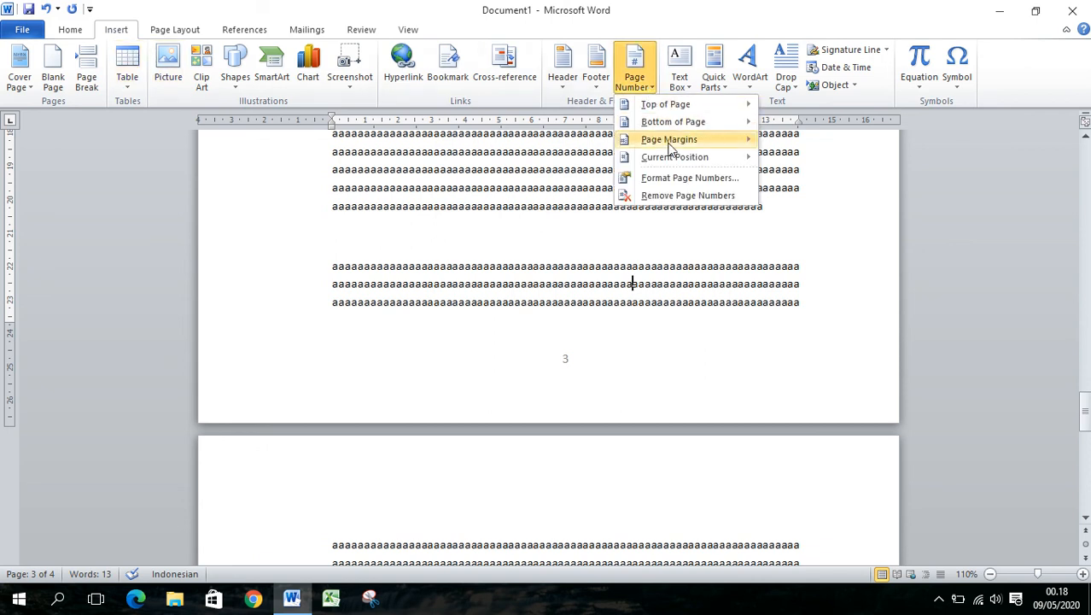
click(674, 180)
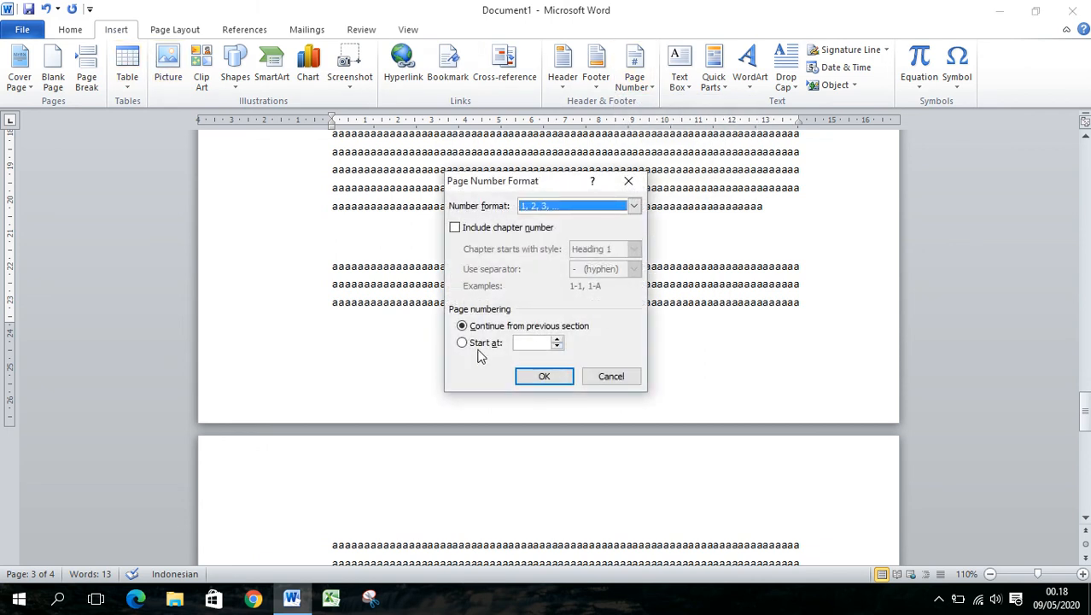
click(557, 343)
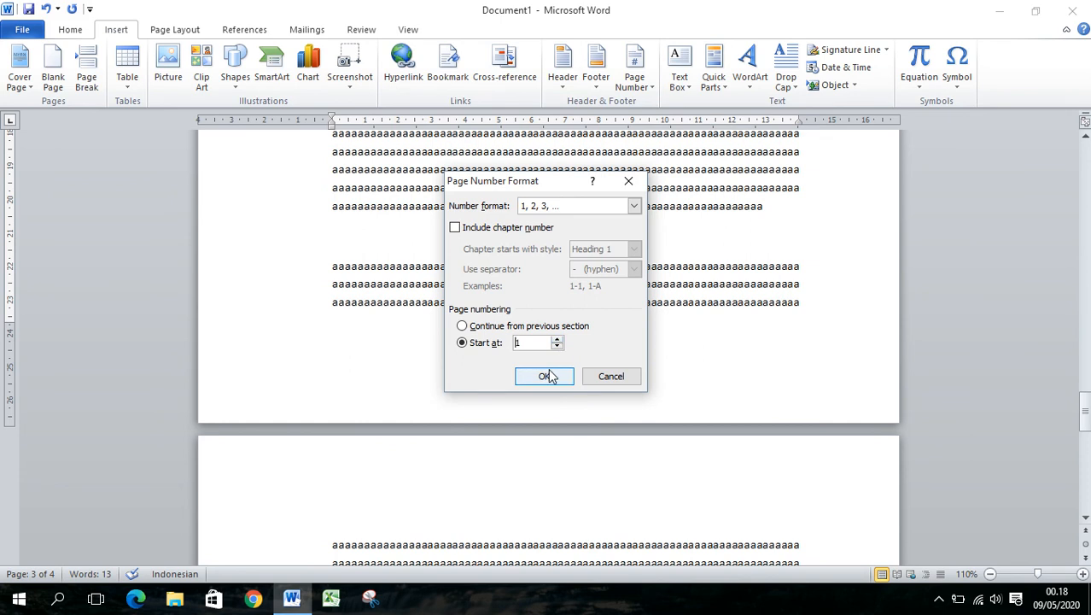
click(548, 375)
click(622, 283)
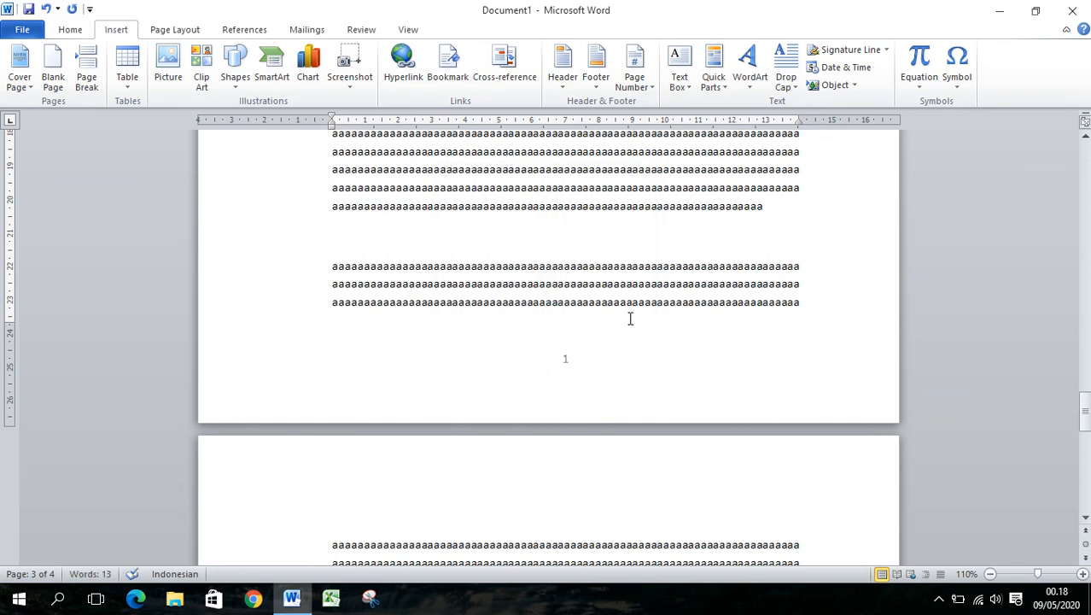
Undo the last page numbering change on the third page, and set that section's numbering to start at 1 again
key(ctrl+z)
click(651, 92)
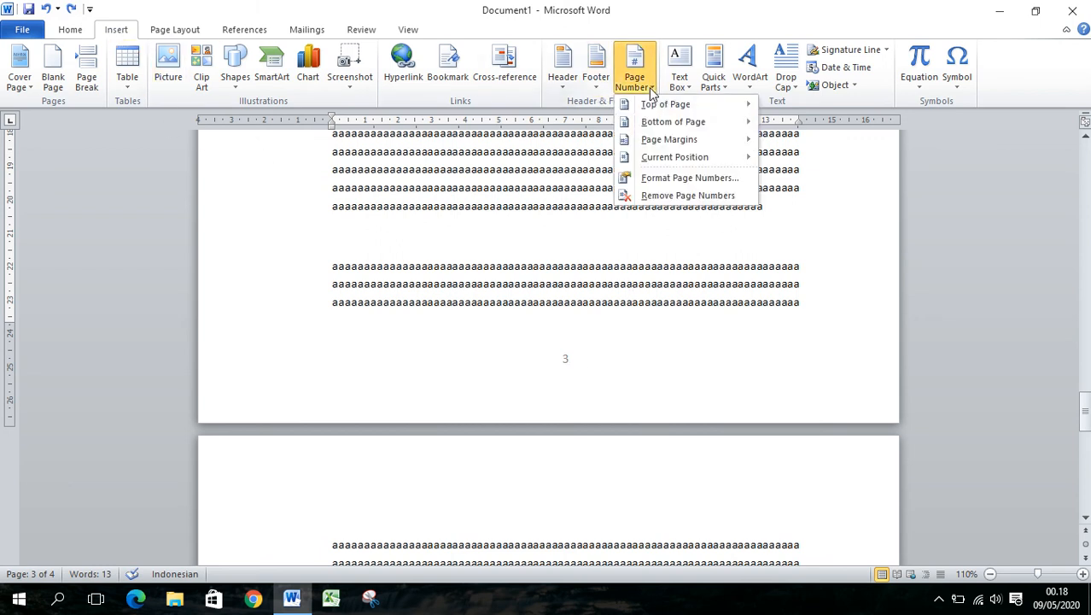
click(667, 182)
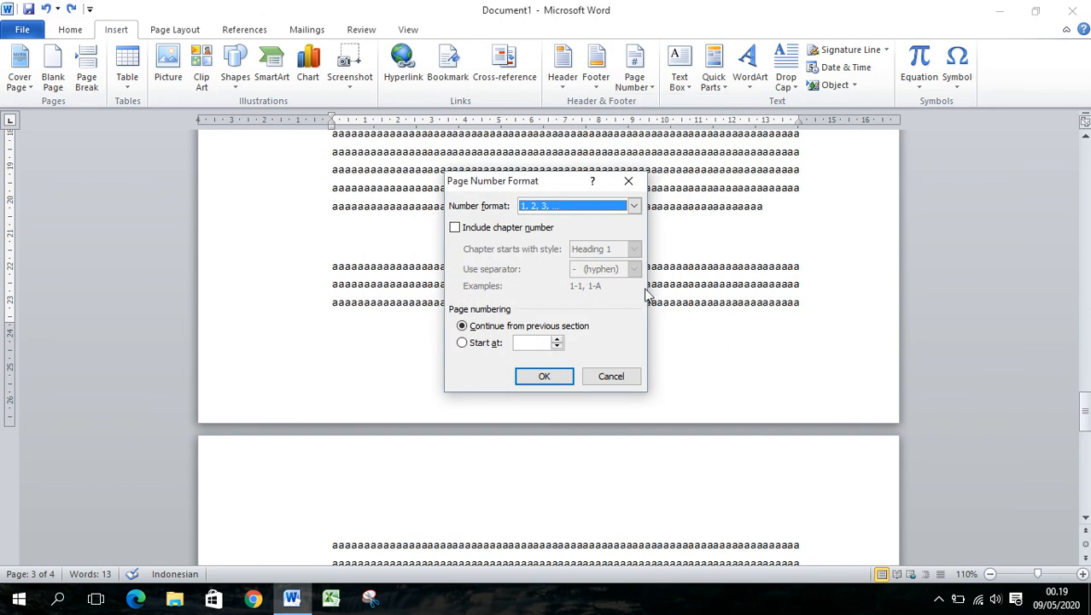
click(472, 343)
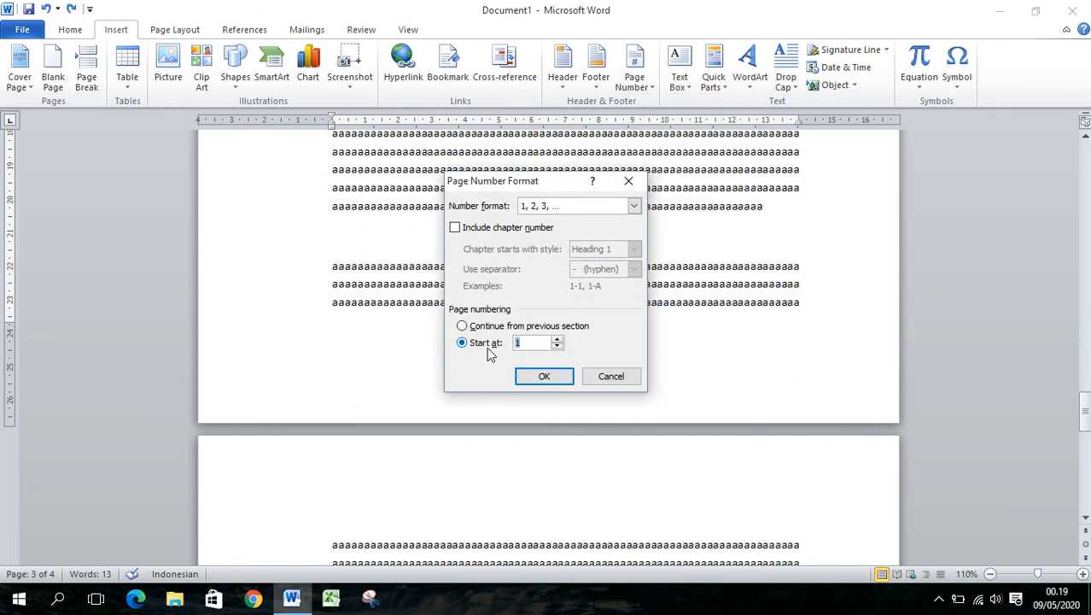
click(522, 344)
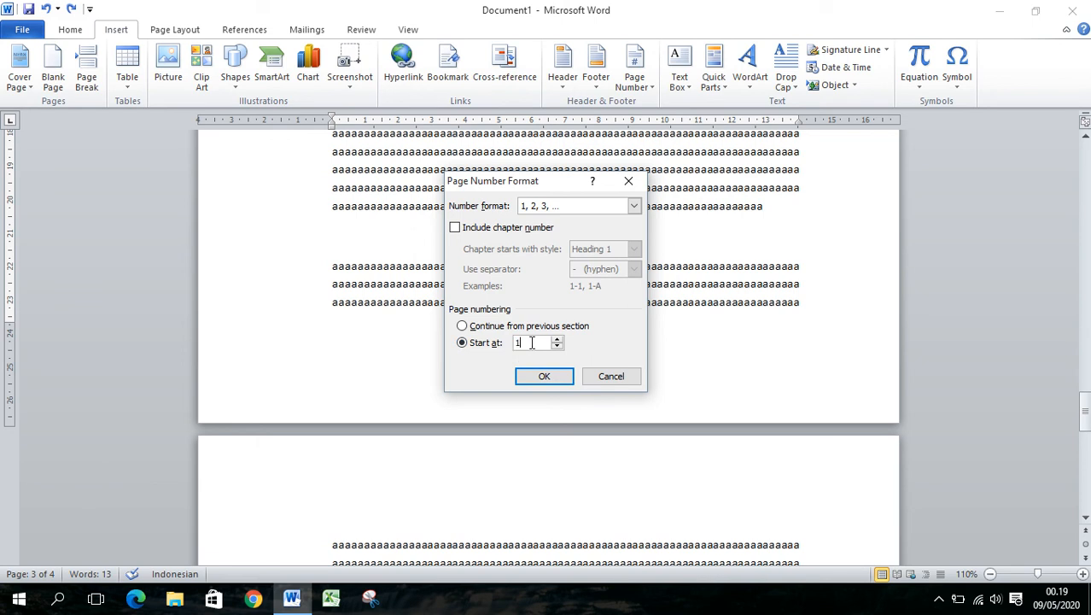
click(562, 381)
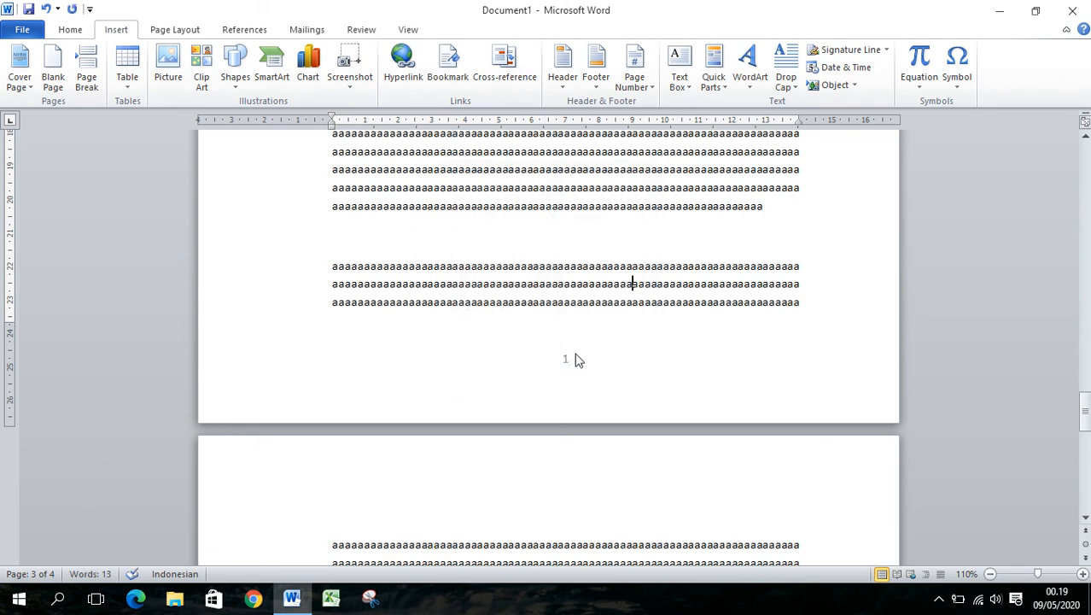
Check the footer page numbers of both sections from the first page through to the fourth page
scroll(565, 401, down, 10)
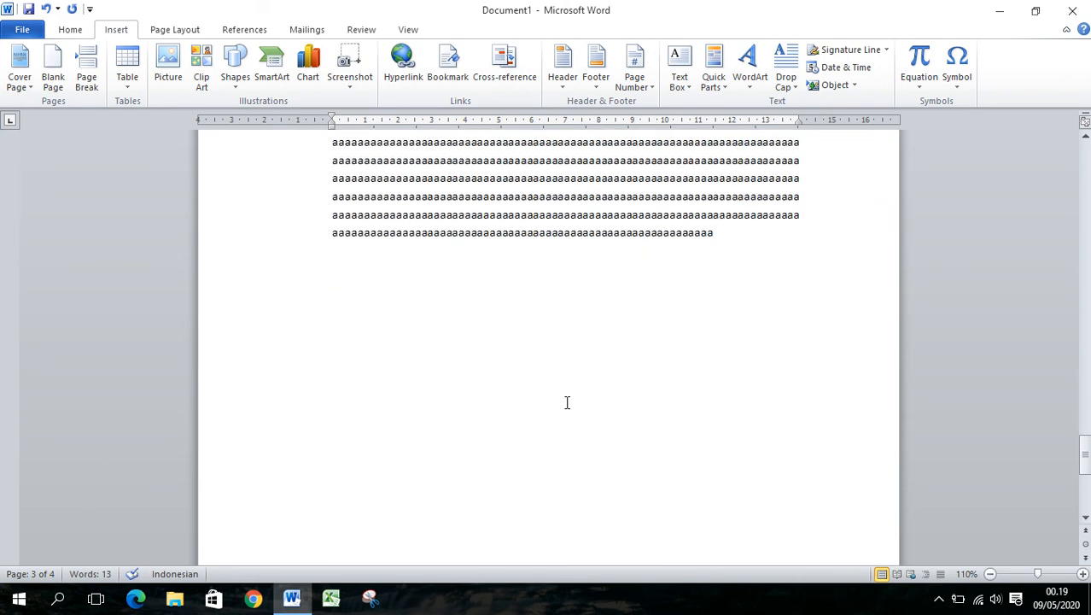
scroll(611, 494, up, 2)
drag(1085, 483, 1085, 162)
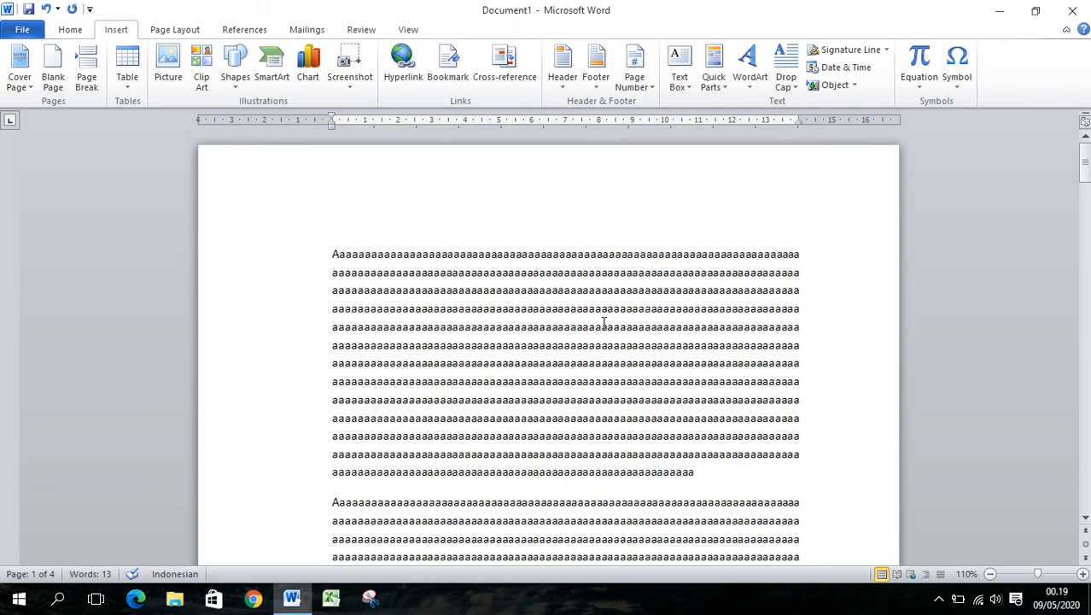
scroll(604, 323, down, 15)
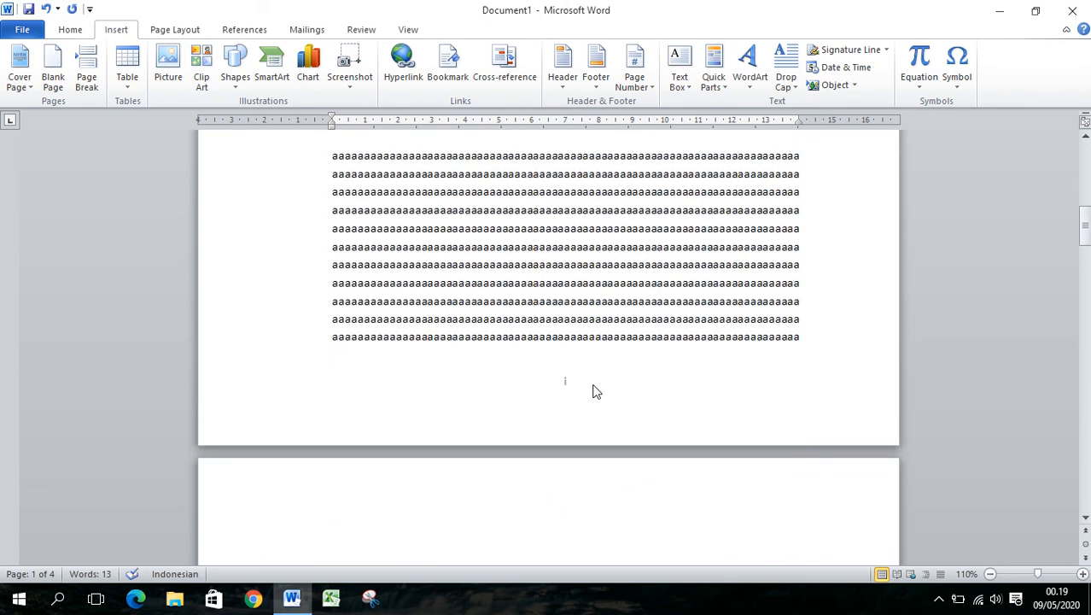
scroll(596, 376, up, 3)
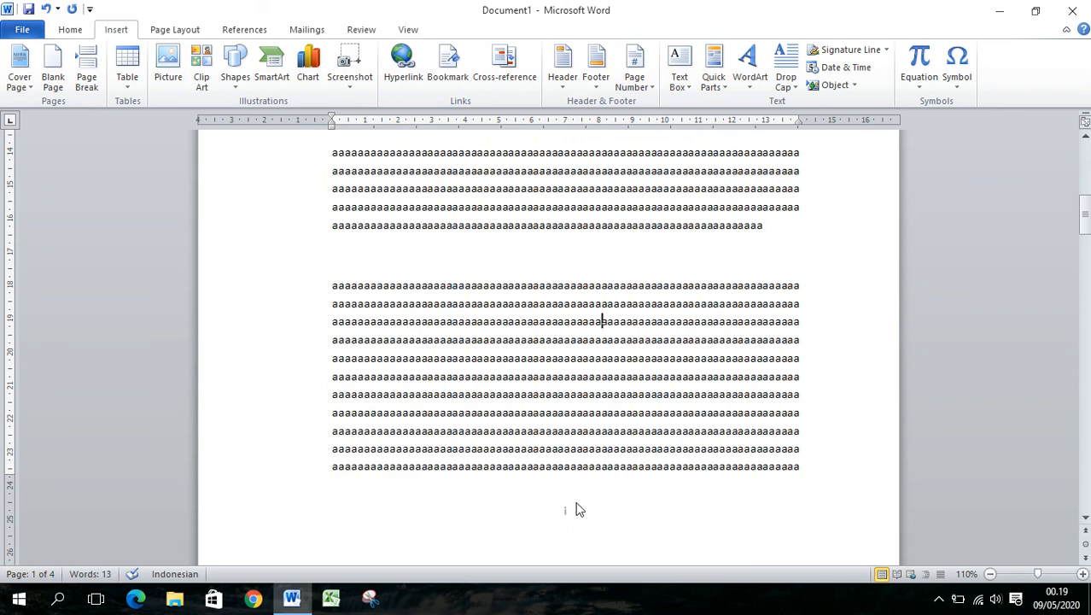
scroll(653, 460, down, 10)
scroll(661, 432, down, 5)
click(651, 414)
scroll(652, 415, down, 5)
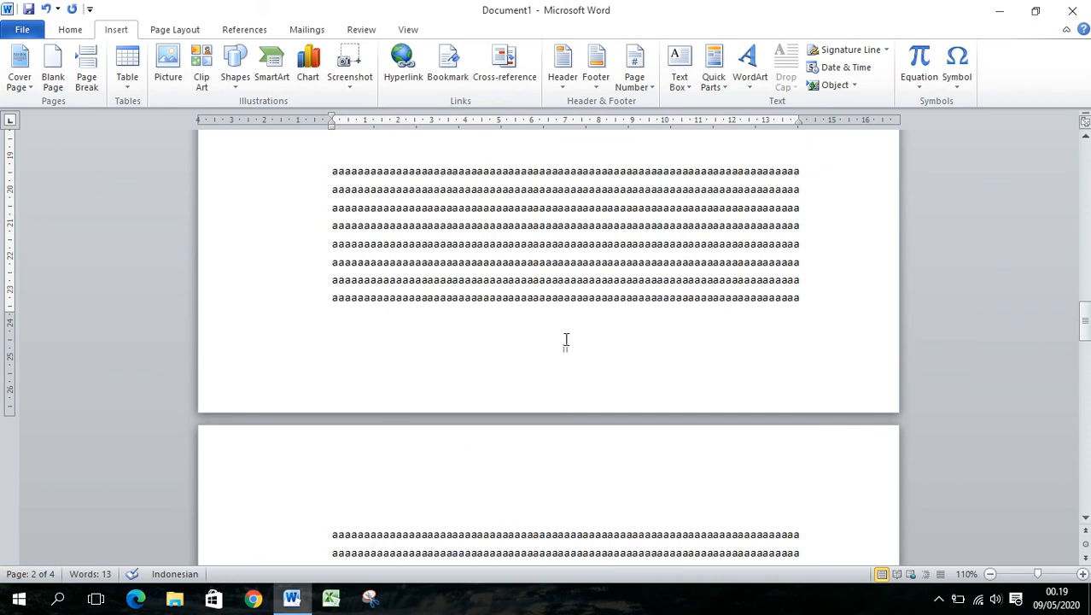
scroll(625, 342, down, 10)
scroll(415, 389, down, 5)
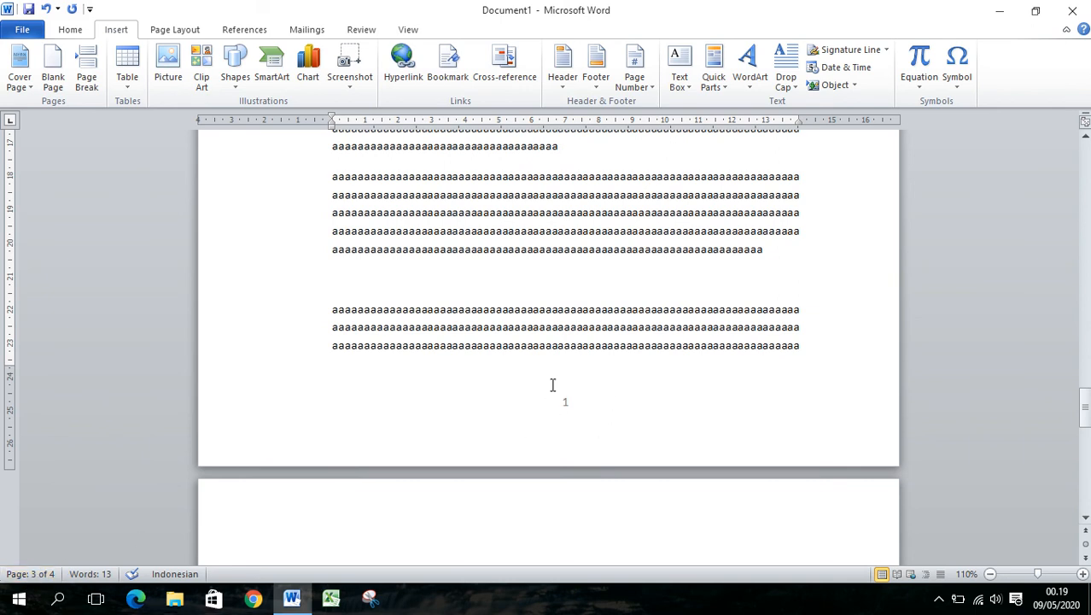
scroll(552, 385, down, 10)
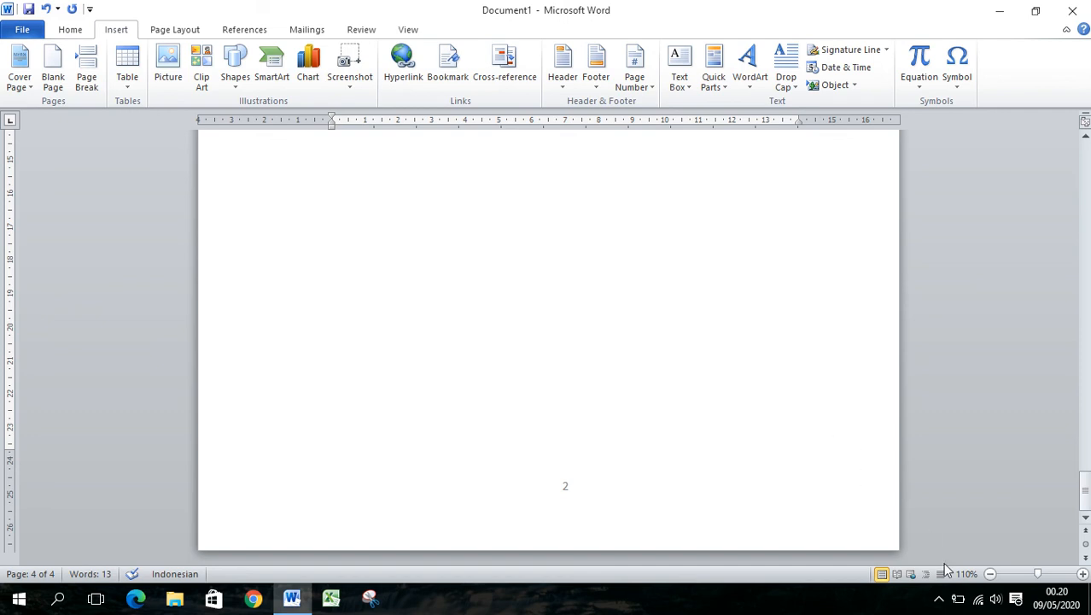
click(940, 598)
click(969, 554)
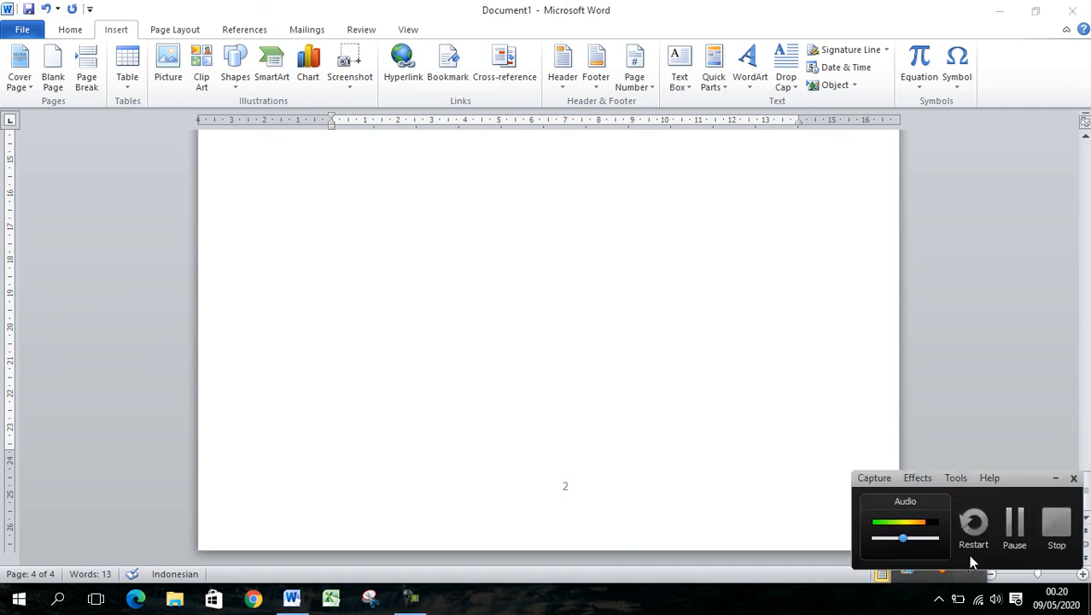